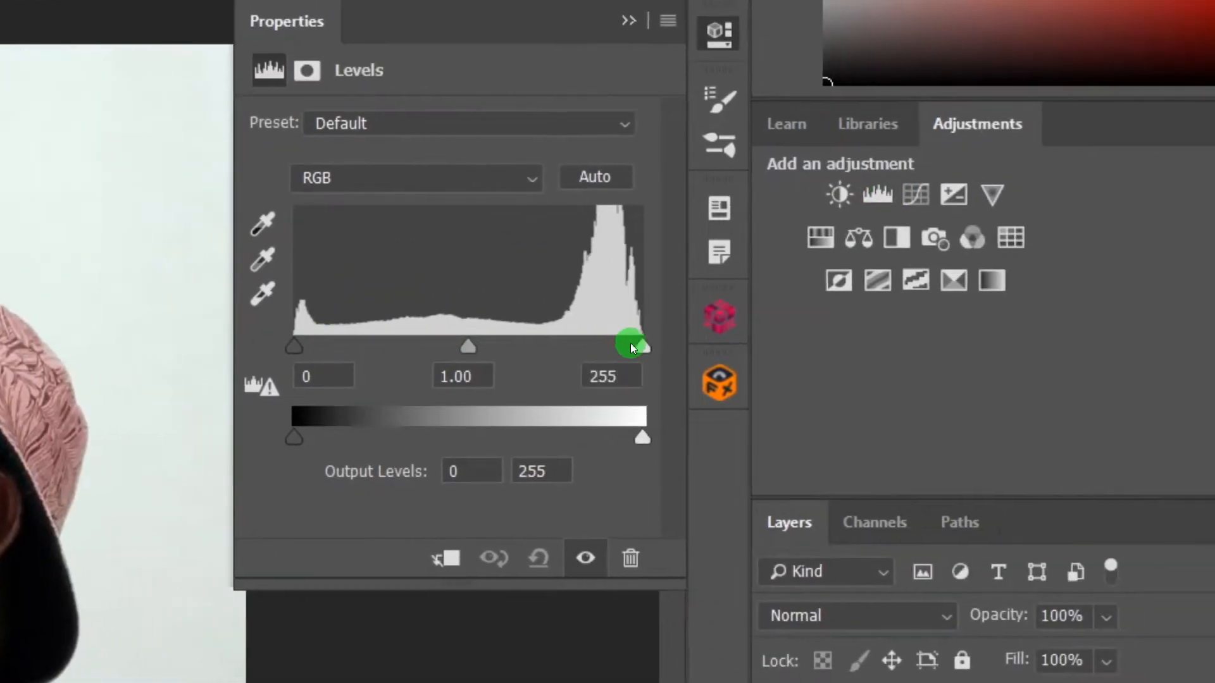
Brighten the photo by lowering the white input level in the Levels adjustment, and merge the adjustment layer down into the photo
{"action": "left_click_drag", "start_coordinate": [834, 405], "coordinate": [802, 404]}
{"action": "left_click_drag", "start_coordinate": [602, 342], "coordinate": [608, 341]}
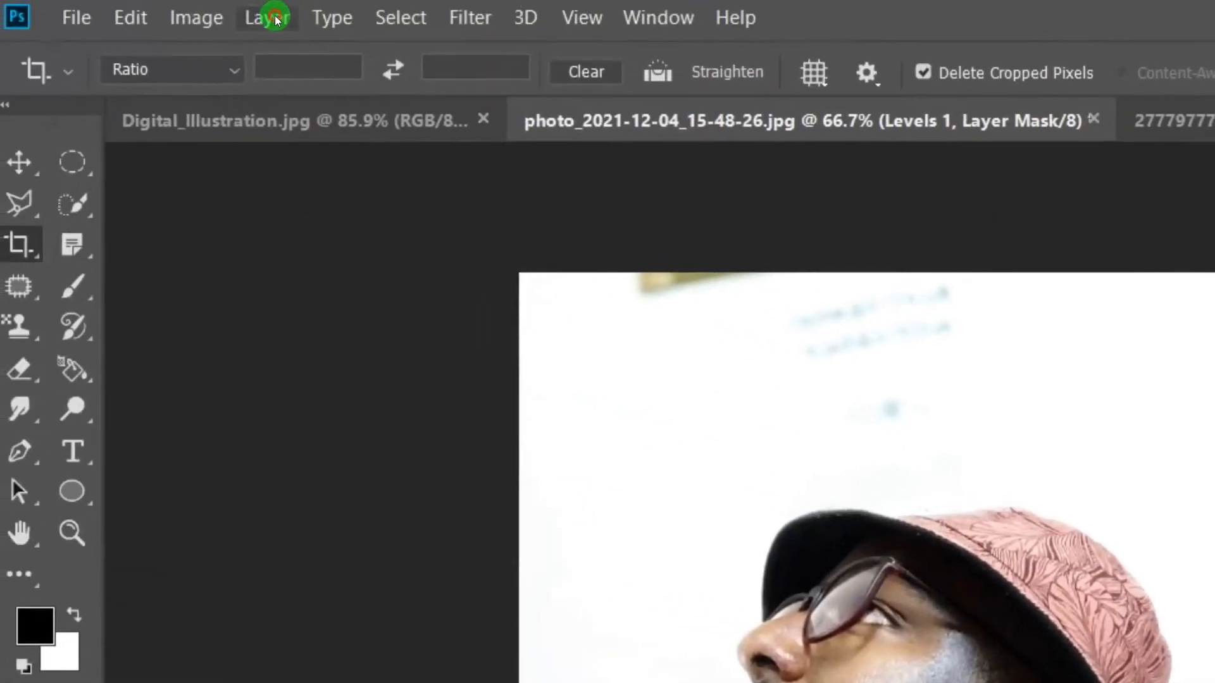
{"action": "left_click", "coordinate": [269, 17]}
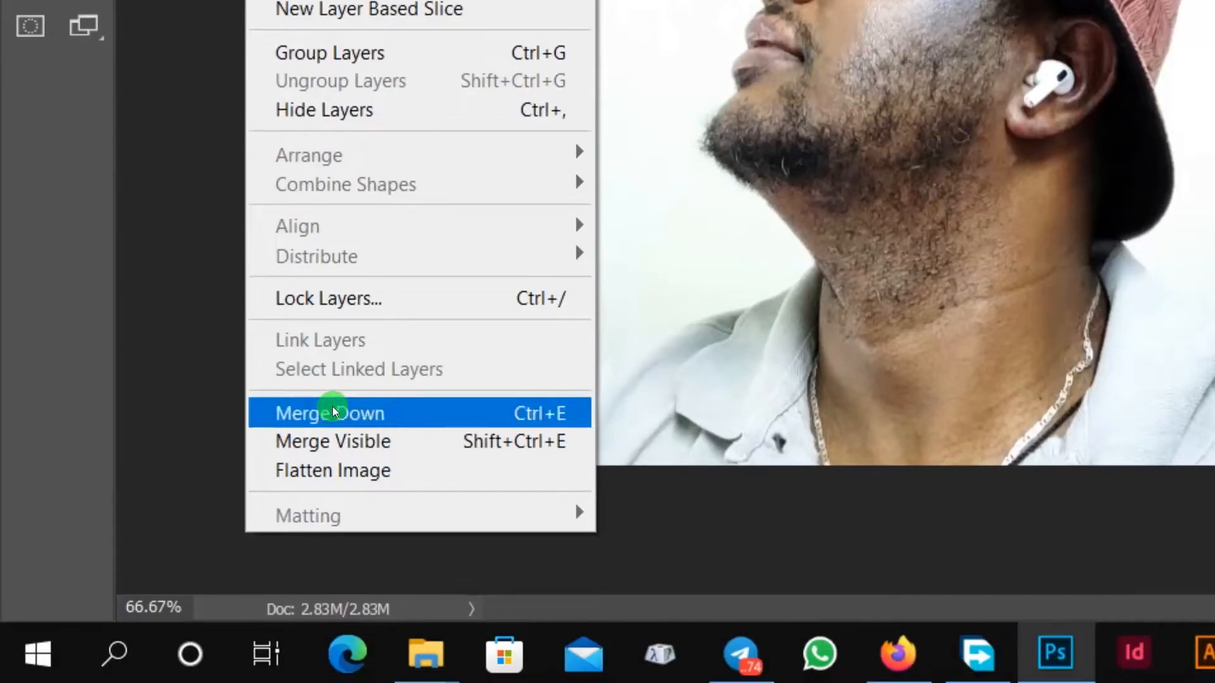
{"action": "left_click", "coordinate": [331, 412]}
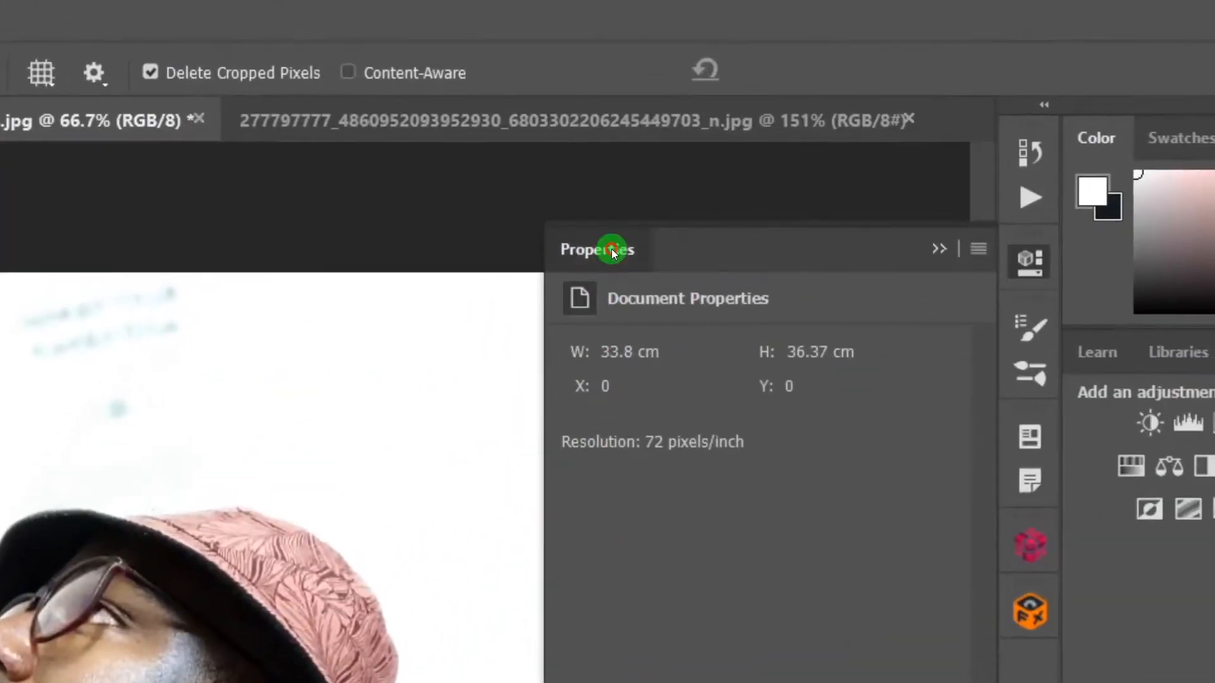
{"action": "left_click", "coordinate": [665, 152]}
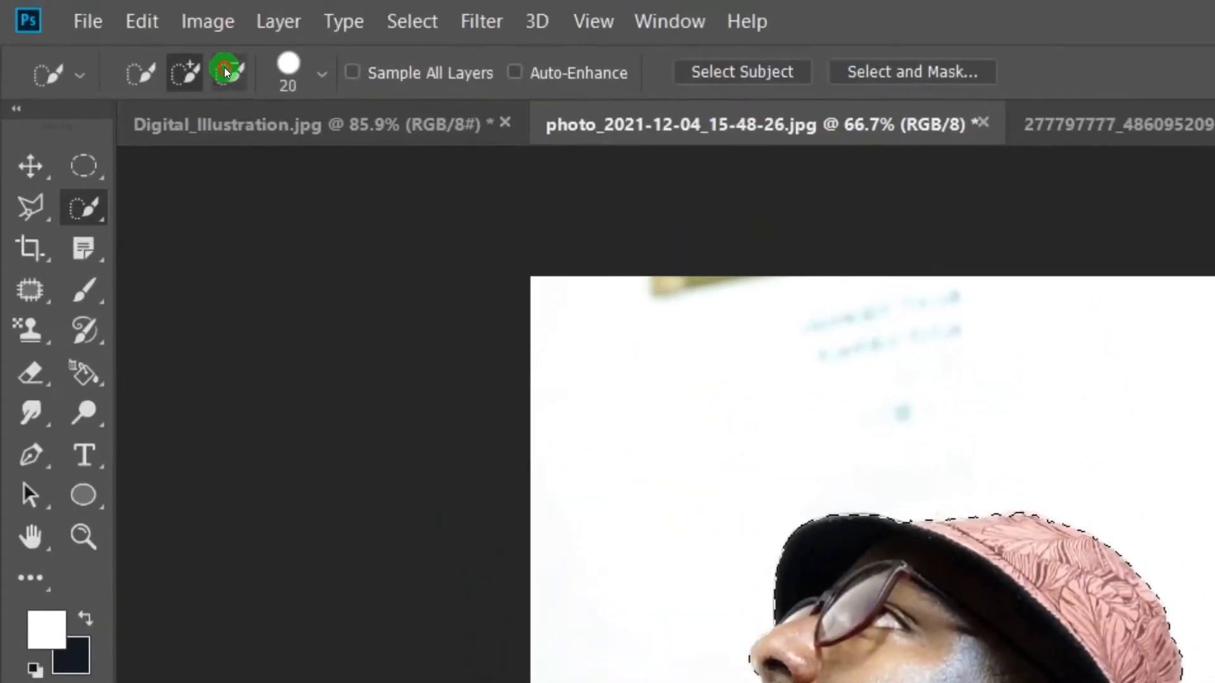
Refine the selection of the man in the hat with Quick Selection and copy him to a new layer
{"action": "left_click", "coordinate": [226, 71]}
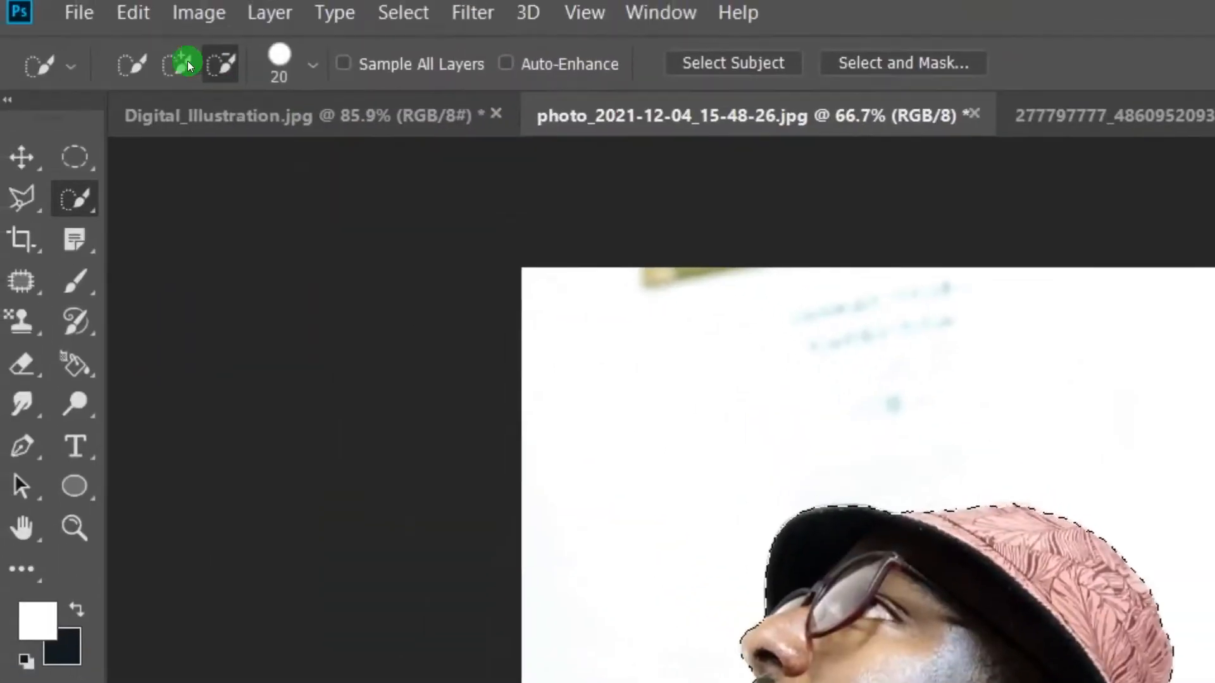
{"action": "left_click", "coordinate": [188, 65]}
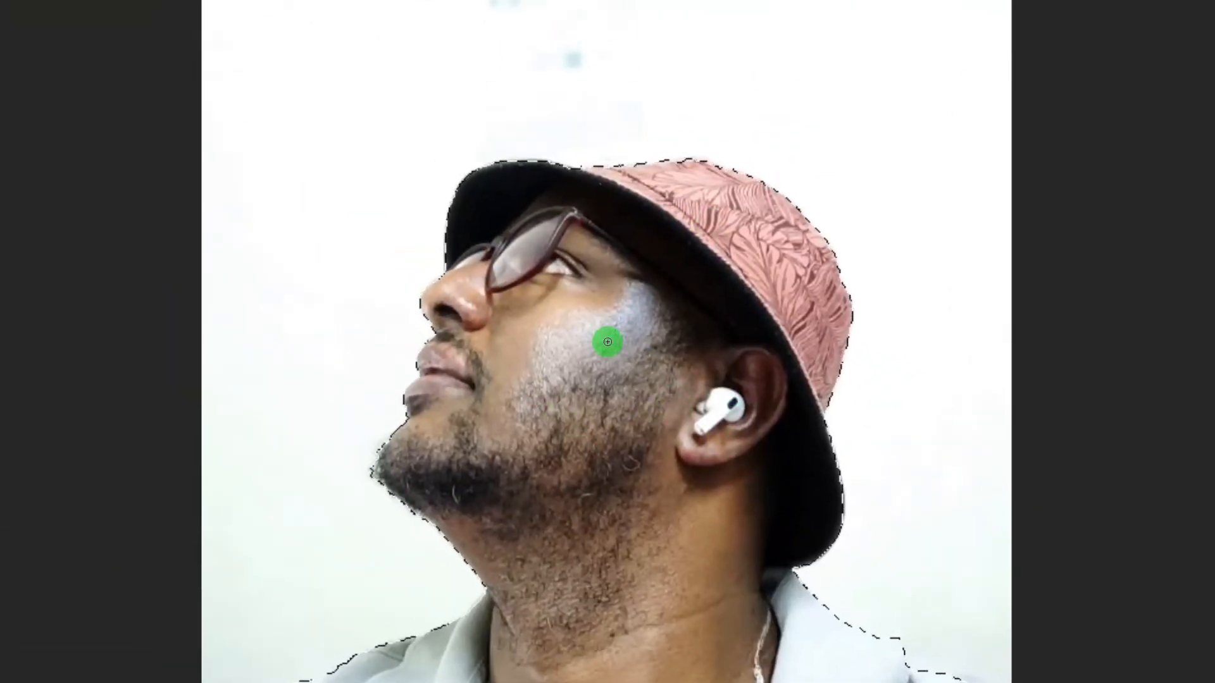
{"action": "right_click", "coordinate": [608, 342]}
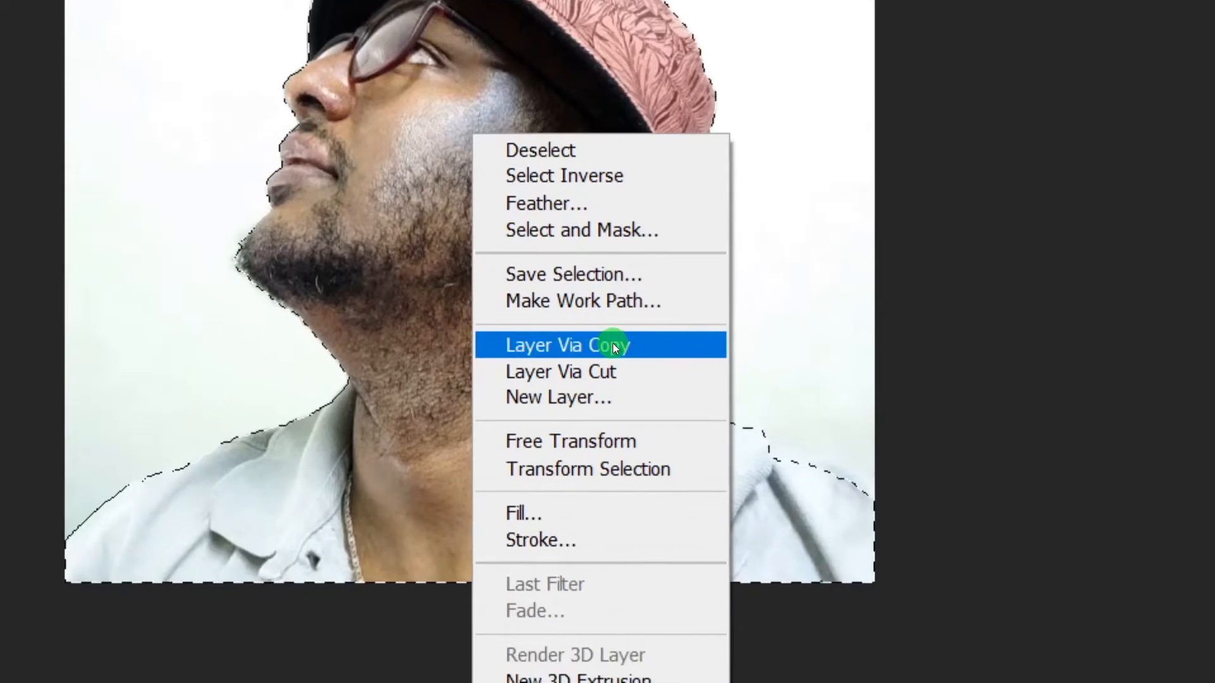
{"action": "left_click", "coordinate": [610, 342]}
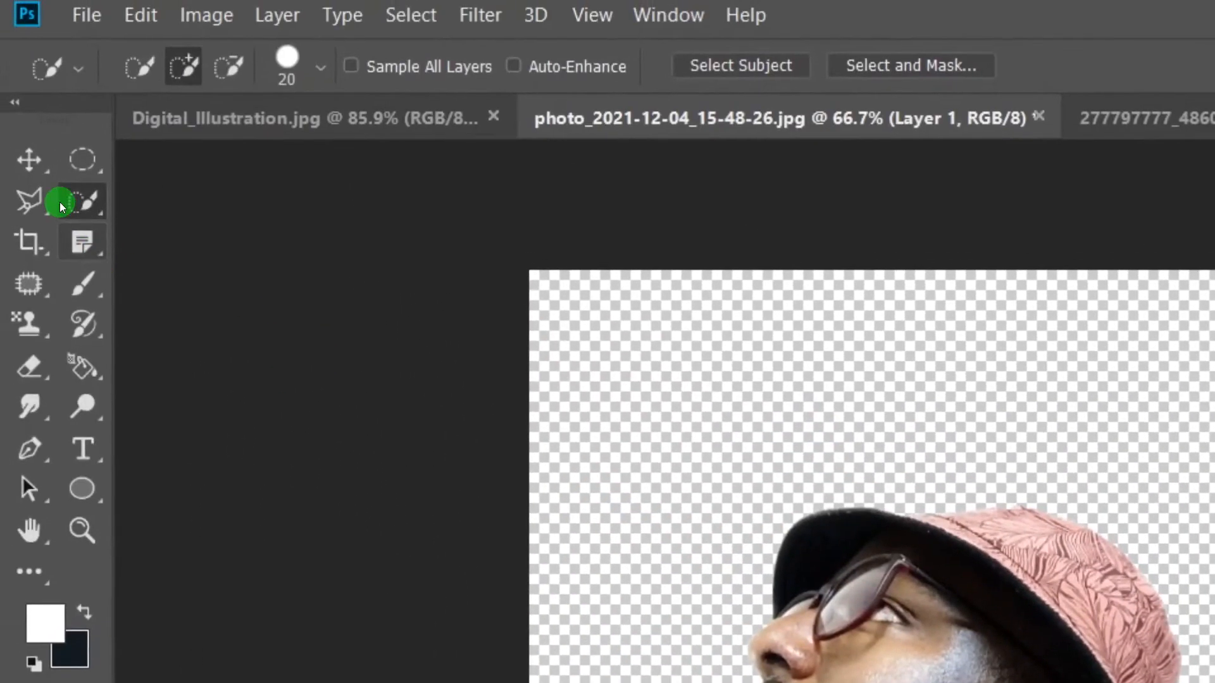
Add a Hide All layer mask to the cut-out portrait layer
{"action": "left_click", "coordinate": [29, 159]}
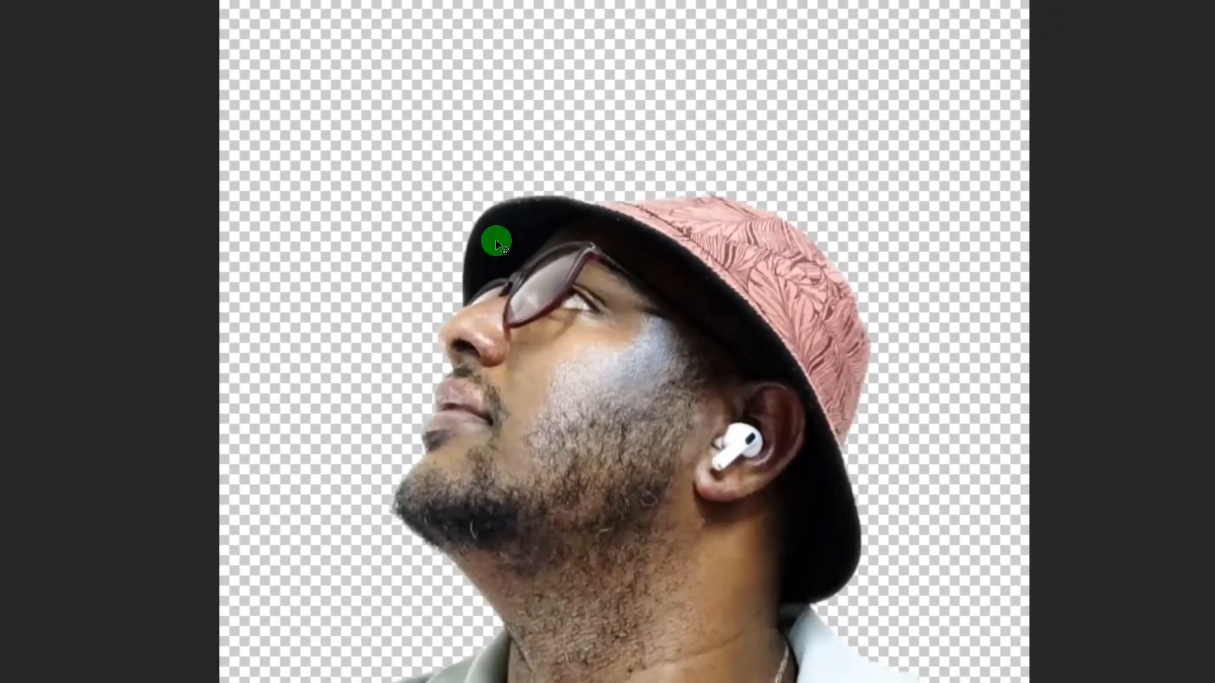
{"action": "left_click", "coordinate": [260, 9]}
{"action": "mouse_move", "coordinate": [347, 345]}
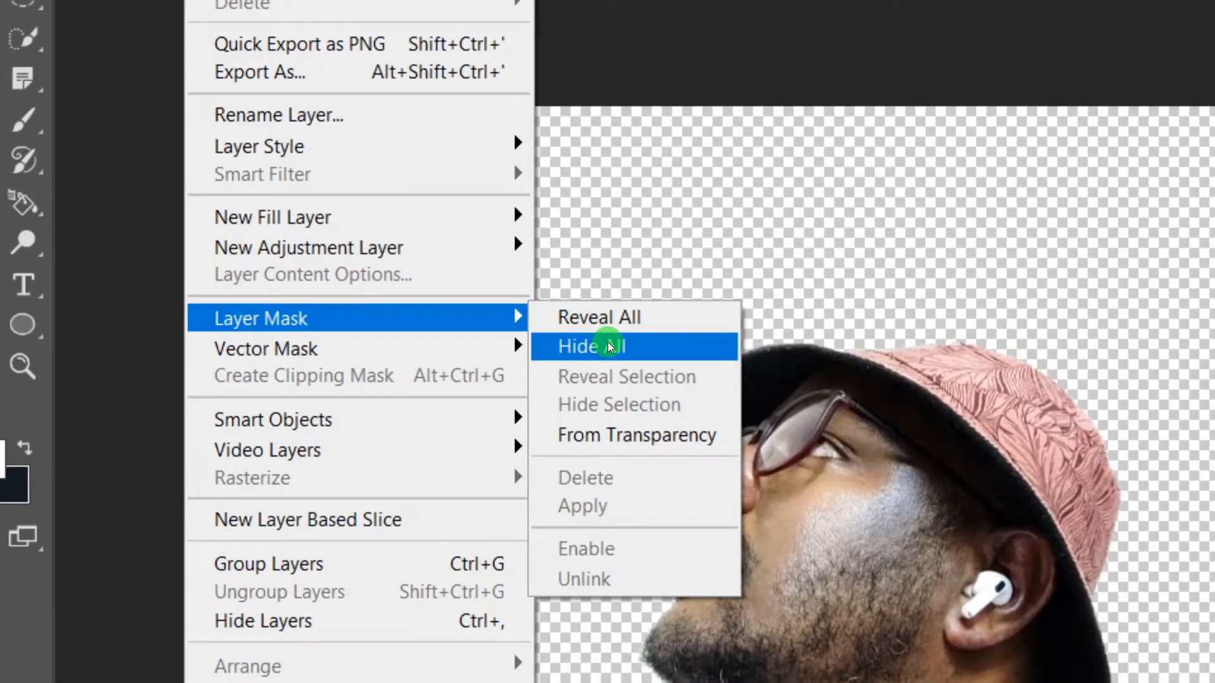
{"action": "left_click", "coordinate": [607, 345]}
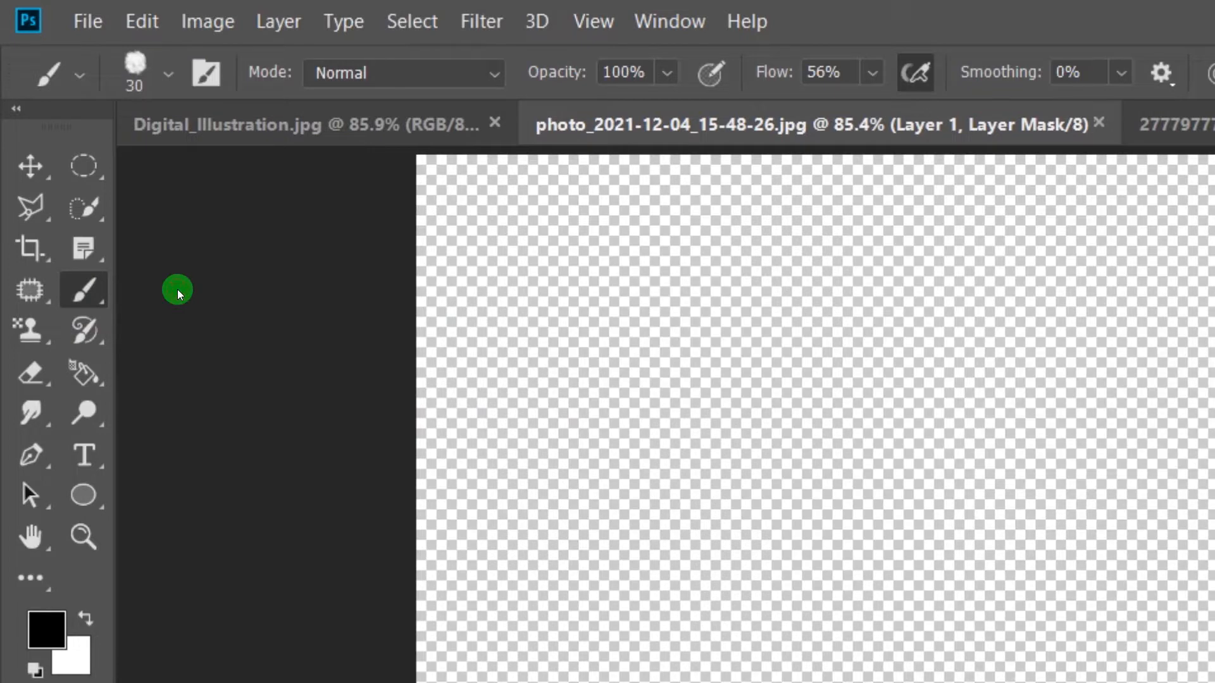
Choose the Hard Round brush preset at 30 px with 100% hardness for the Brush tool
{"action": "left_click", "coordinate": [168, 74]}
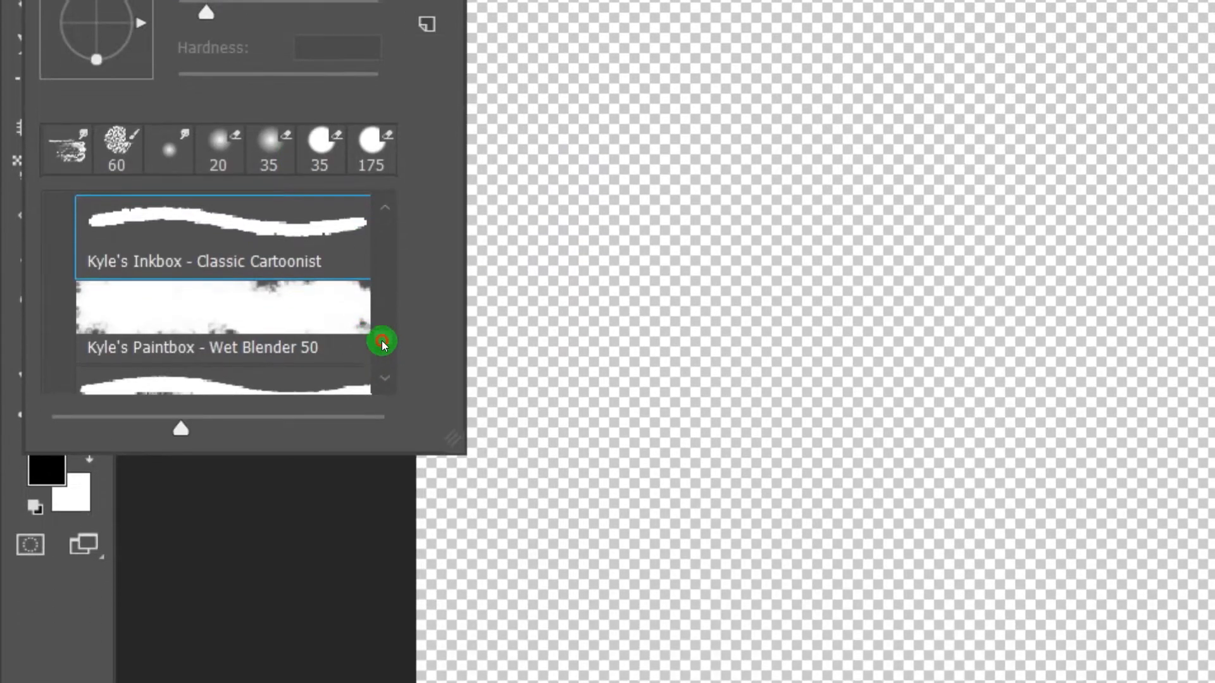
{"action": "mouse_move", "coordinate": [382, 341]}
{"action": "left_mouse_down"}
{"action": "mouse_move", "coordinate": [386, 377]}
{"action": "mouse_move", "coordinate": [385, 214]}
{"action": "mouse_move", "coordinate": [385, 312]}
{"action": "left_mouse_up"}
{"action": "mouse_move", "coordinate": [386, 379]}
{"action": "left_mouse_down"}
{"action": "mouse_move", "coordinate": [391, 306]}
{"action": "mouse_move", "coordinate": [392, 395]}
{"action": "mouse_move", "coordinate": [388, 213]}
{"action": "mouse_move", "coordinate": [372, 389]}
{"action": "left_mouse_up"}
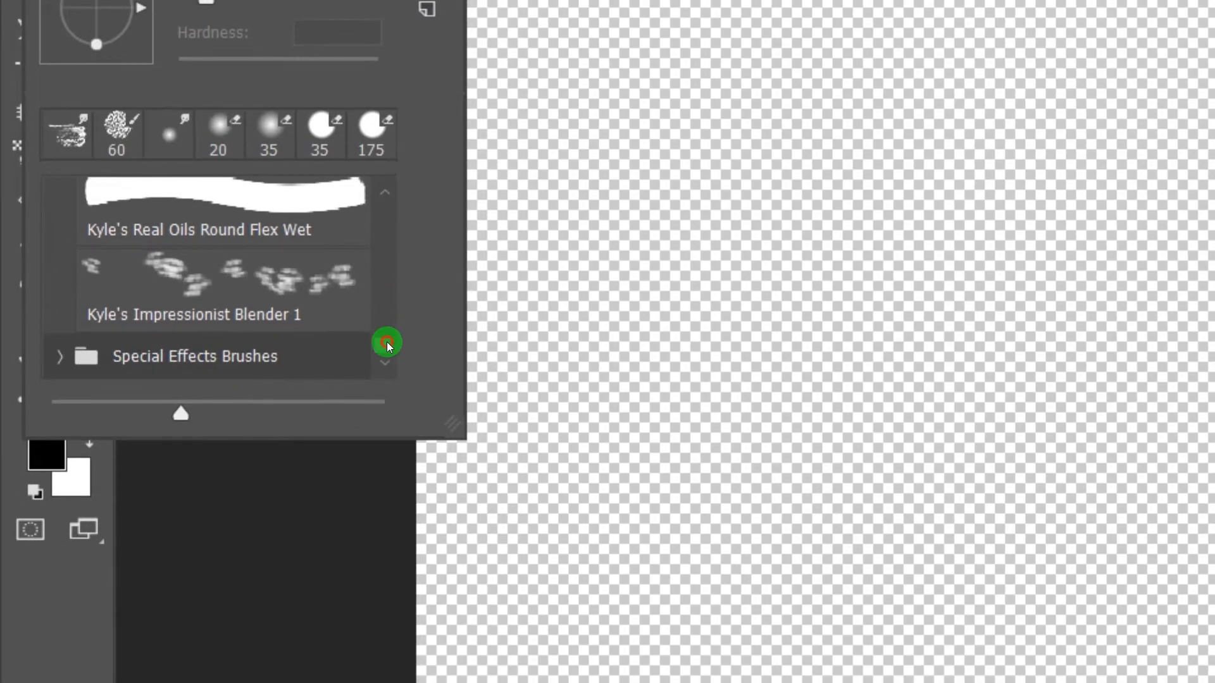
{"action": "left_click_drag", "start_coordinate": [386, 341], "coordinate": [387, 226]}
{"action": "left_click", "coordinate": [254, 297]}
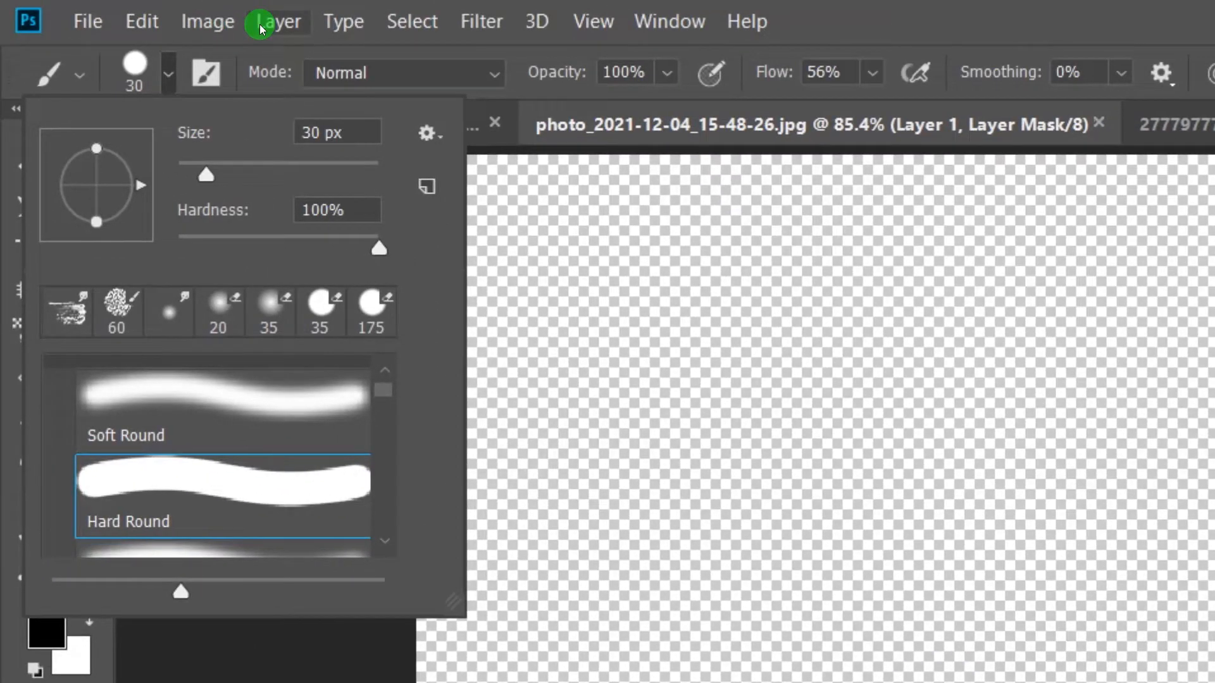
Create a new empty layer above the masked portrait with Normal mode and 100% opacity
{"action": "left_click", "coordinate": [260, 26]}
{"action": "mouse_move", "coordinate": [278, 54]}
{"action": "left_click", "coordinate": [613, 58]}
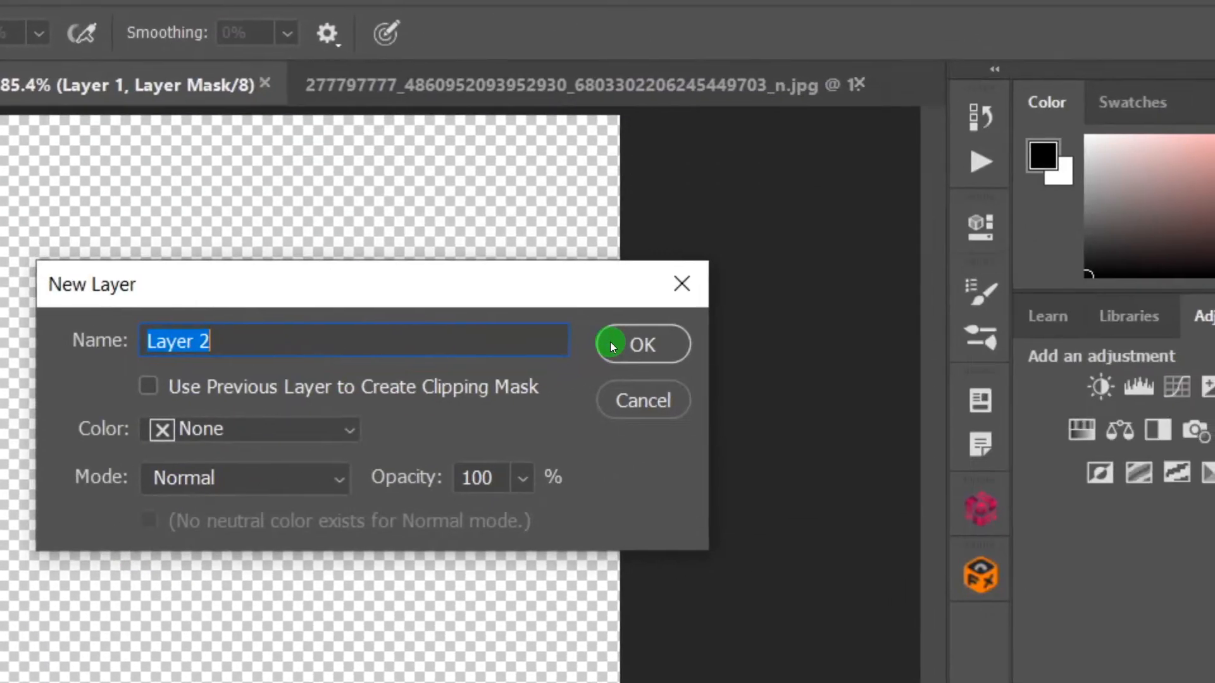
{"action": "left_click", "coordinate": [1214, 317]}
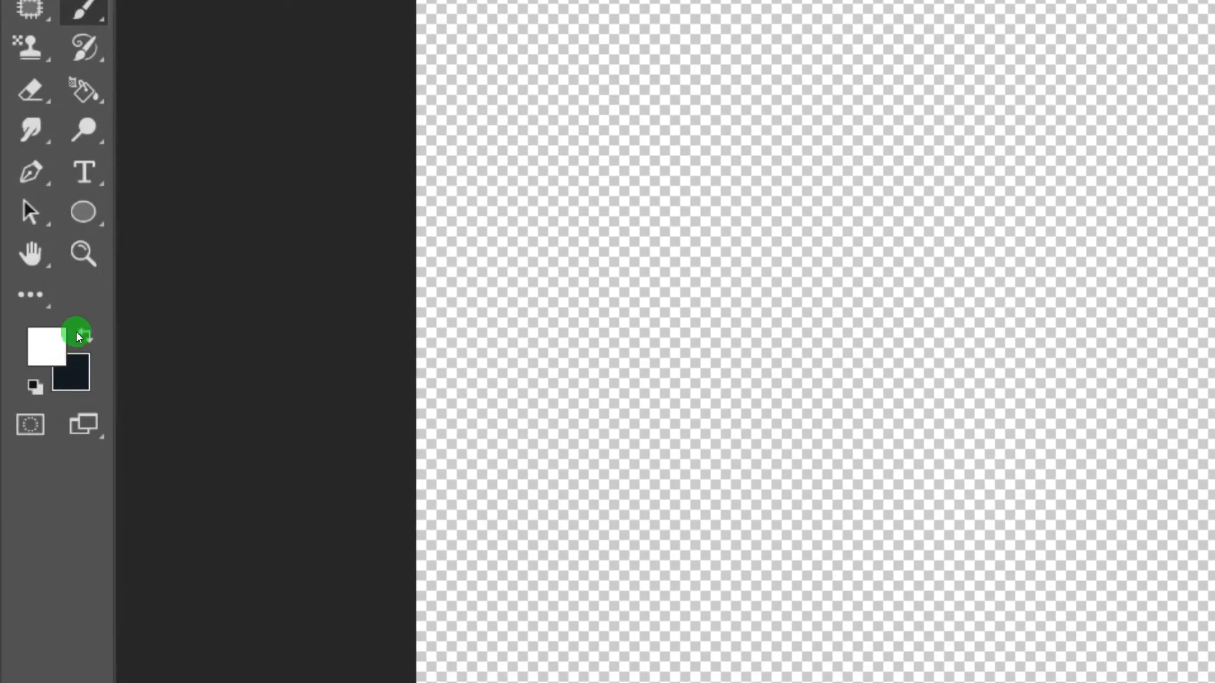
Swap the colors to make the dark one the foreground and draw a signature-like scribble on the new layer
{"action": "left_click", "coordinate": [83, 337]}
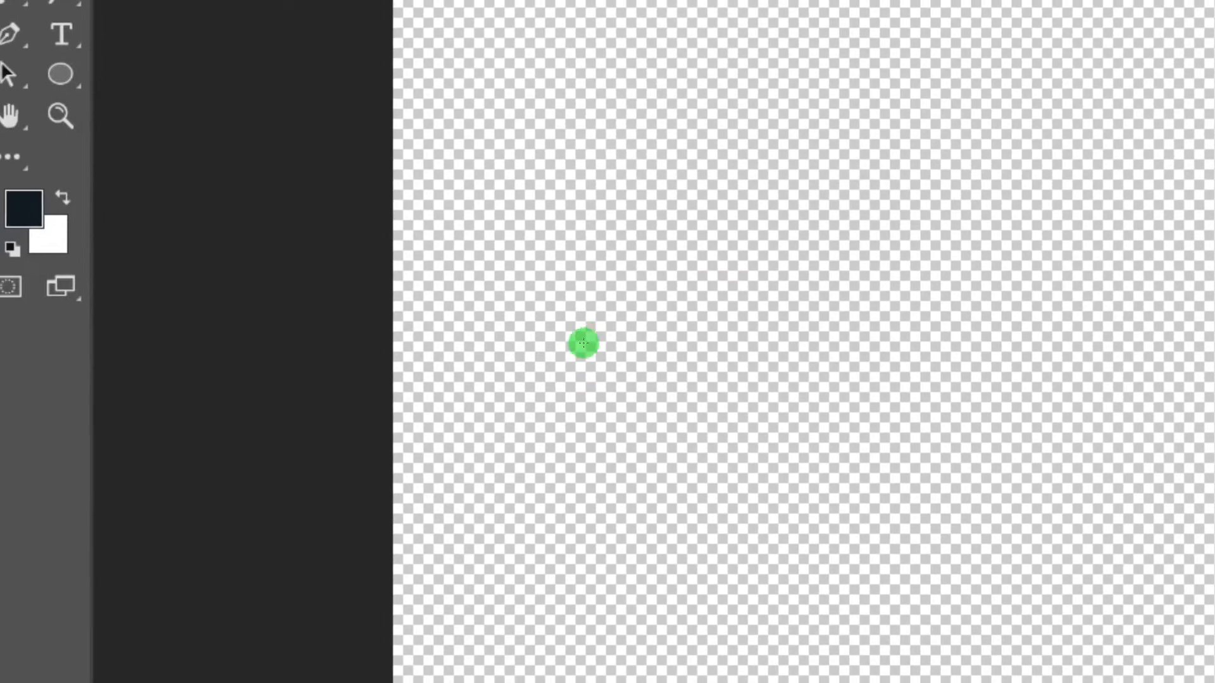
{"action": "mouse_move", "coordinate": [553, 452]}
{"action": "left_mouse_down"}
{"action": "mouse_move", "coordinate": [793, 247]}
{"action": "mouse_move", "coordinate": [710, 345]}
{"action": "left_mouse_up"}
{"action": "mouse_move", "coordinate": [603, 345]}
{"action": "left_mouse_down"}
{"action": "mouse_move", "coordinate": [630, 328]}
{"action": "mouse_move", "coordinate": [664, 380]}
{"action": "mouse_move", "coordinate": [610, 344]}
{"action": "mouse_move", "coordinate": [627, 427]}
{"action": "mouse_move", "coordinate": [612, 359]}
{"action": "mouse_move", "coordinate": [644, 289]}
{"action": "mouse_move", "coordinate": [673, 265]}
{"action": "left_mouse_up"}
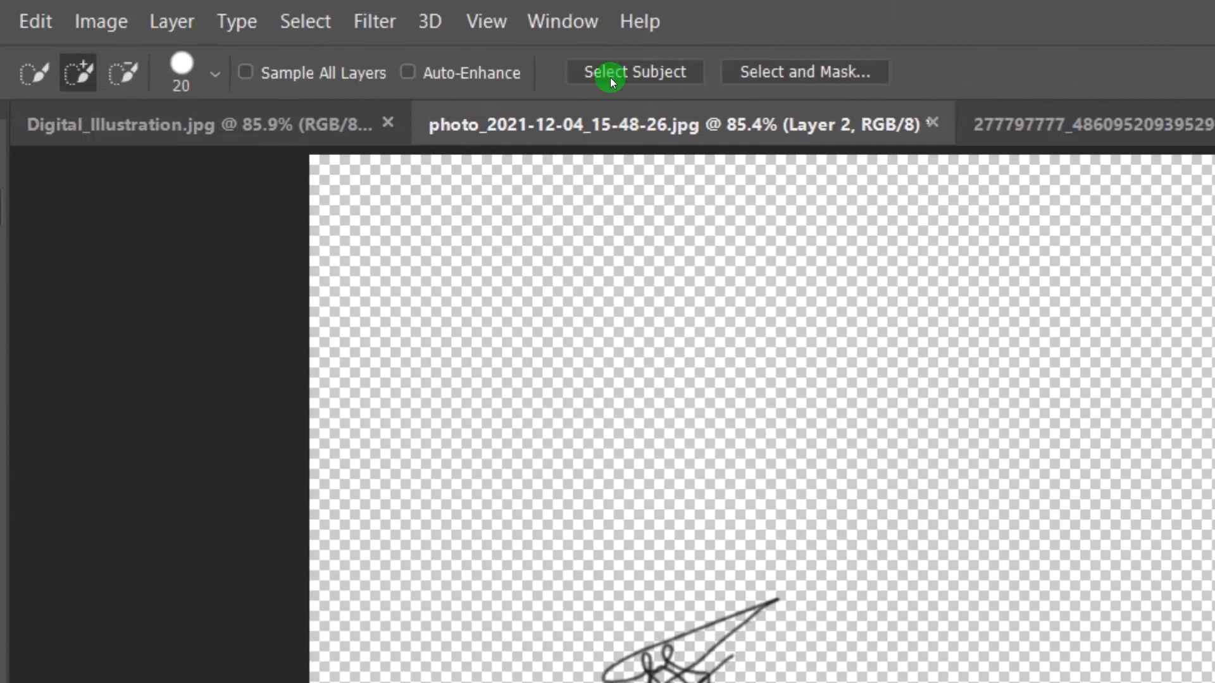
{"action": "left_click", "coordinate": [725, 74]}
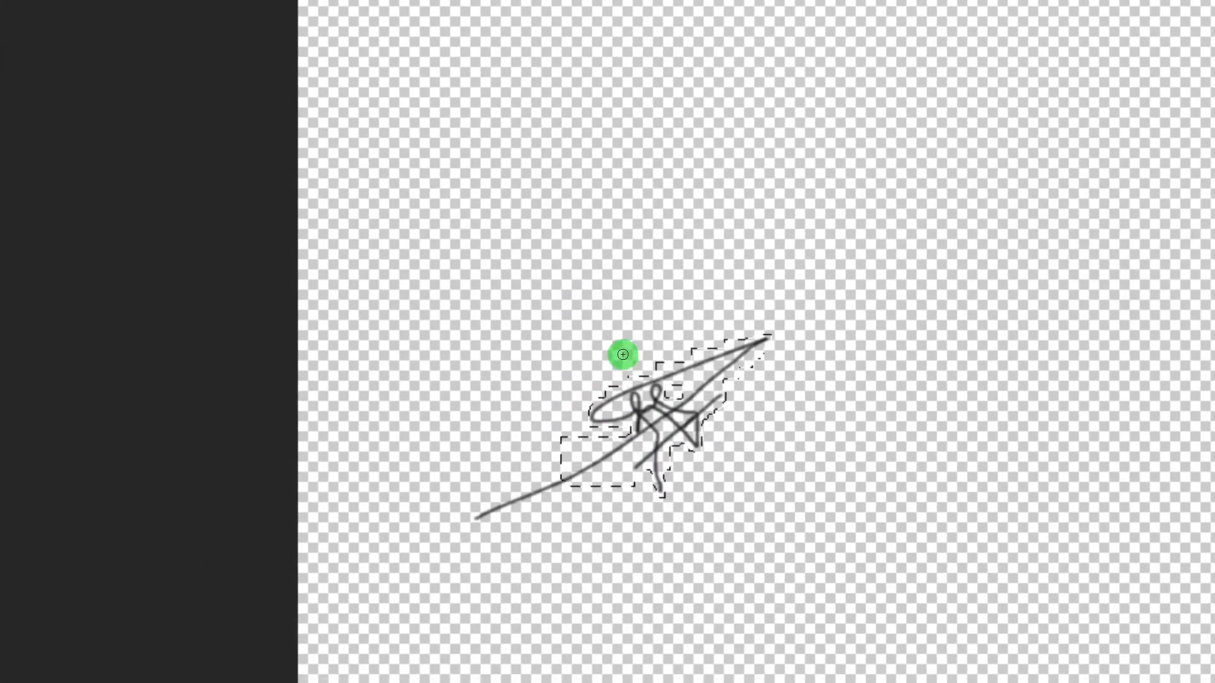
{"action": "right_click", "coordinate": [577, 261]}
{"action": "left_click", "coordinate": [624, 348]}
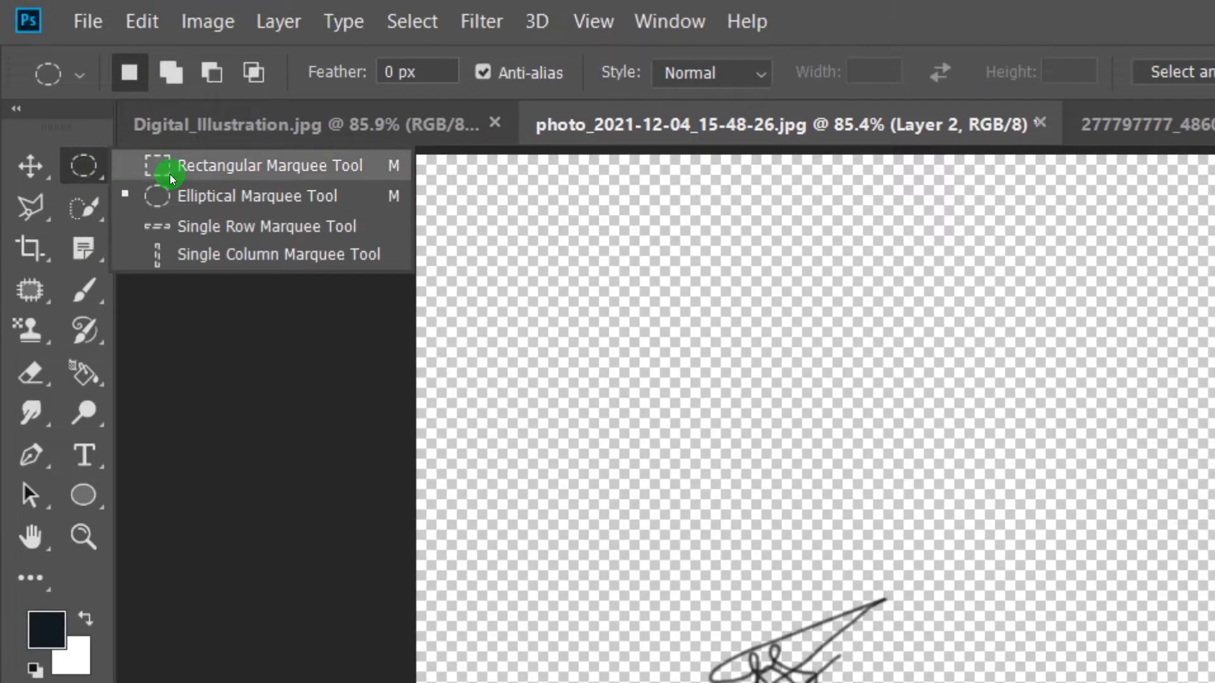
Enclose the scribble in a rectangular marquee of about 12 by 8 cm and define it as a brush preset
{"action": "left_click", "coordinate": [171, 177]}
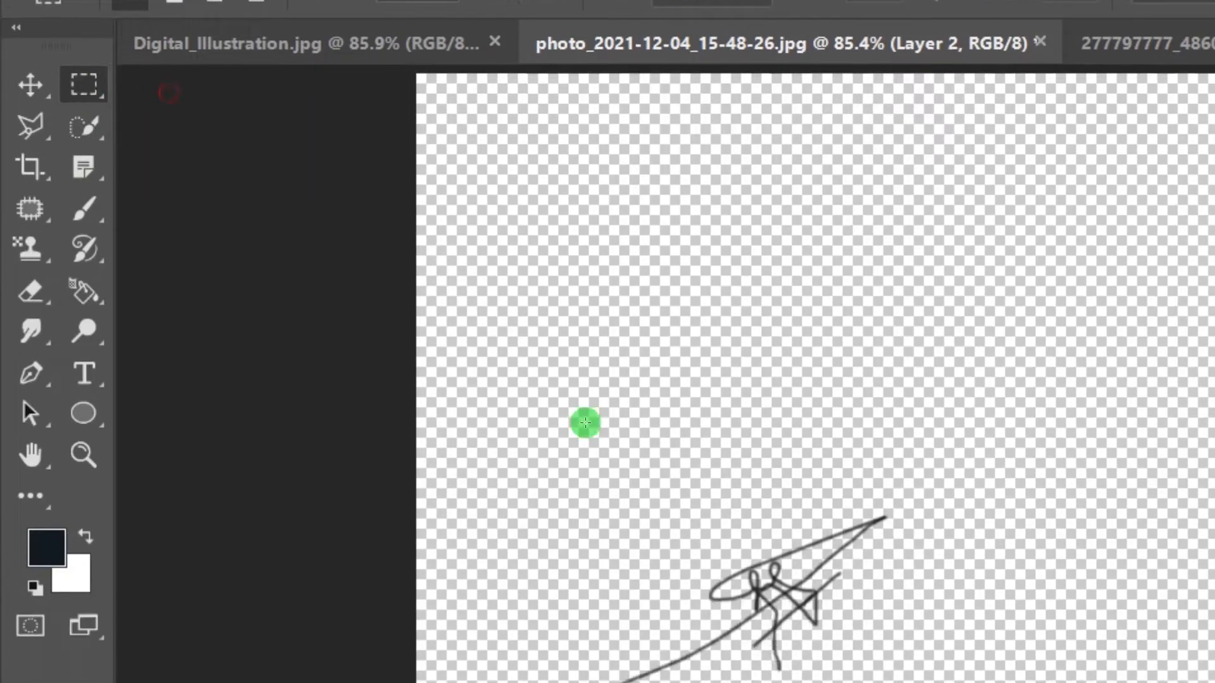
{"action": "mouse_move", "coordinate": [552, 562]}
{"action": "left_mouse_down"}
{"action": "mouse_move", "coordinate": [633, 682]}
{"action": "mouse_move", "coordinate": [908, 682]}
{"action": "left_mouse_up"}
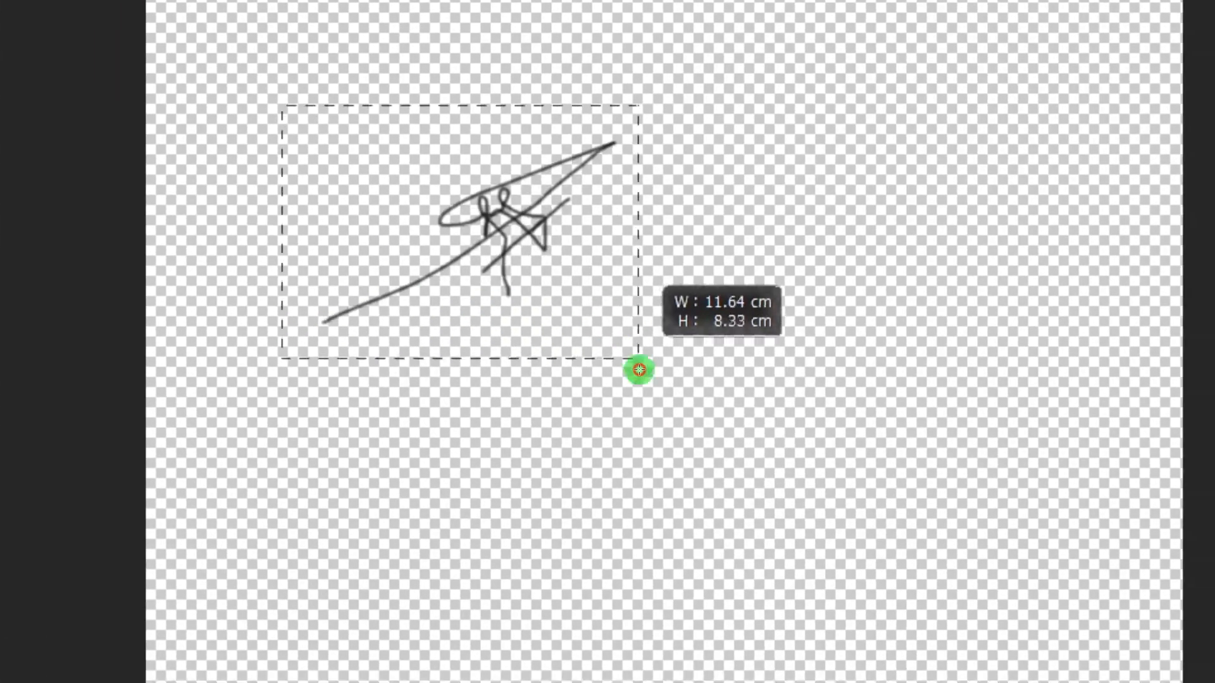
{"action": "left_click_drag", "start_coordinate": [639, 370], "coordinate": [632, 365]}
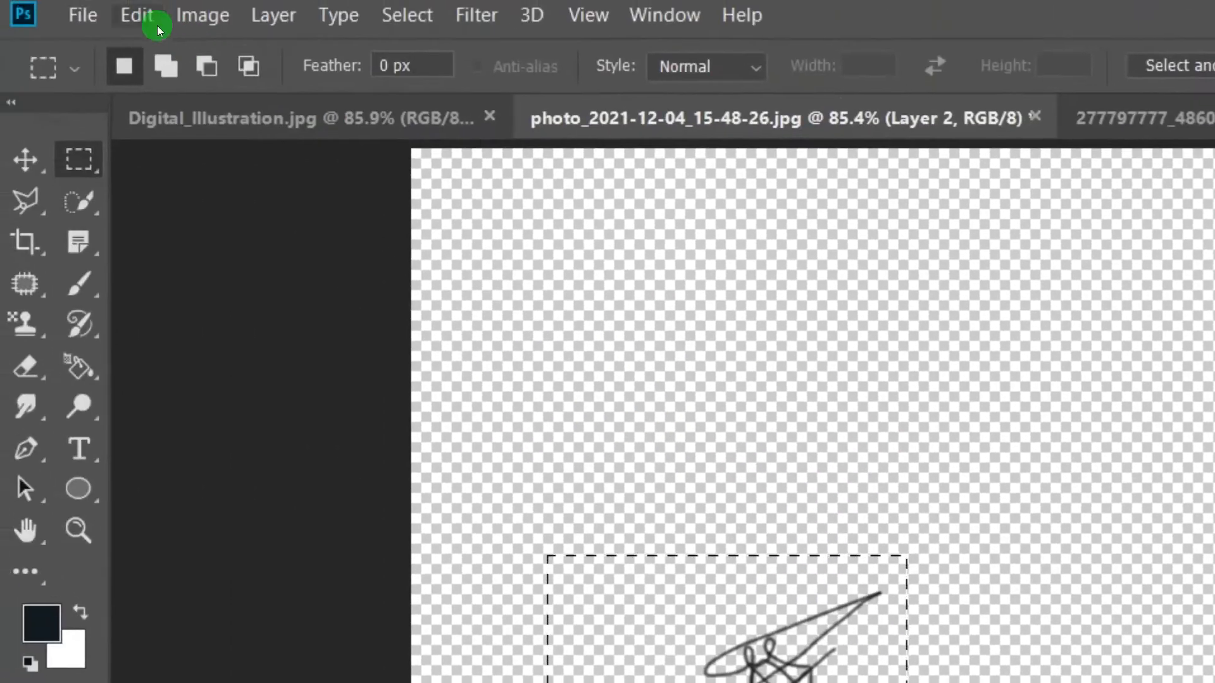
{"action": "left_click", "coordinate": [155, 24]}
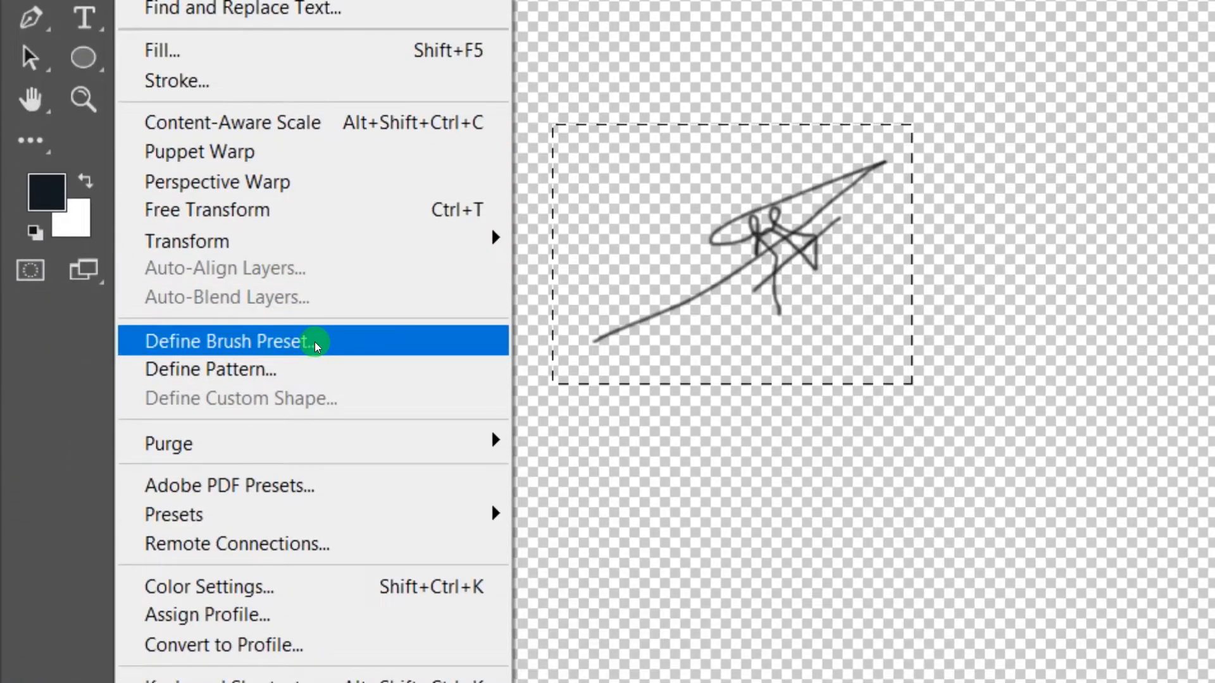
{"action": "left_click", "coordinate": [313, 342]}
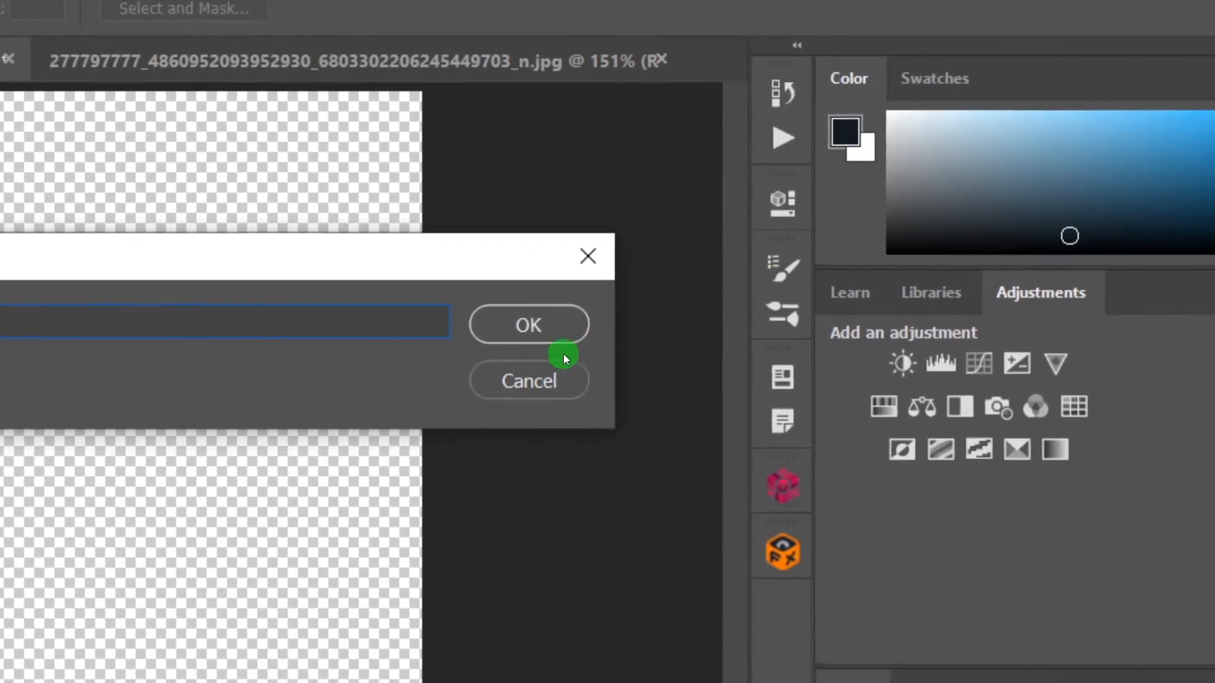
{"action": "left_click", "coordinate": [602, 340]}
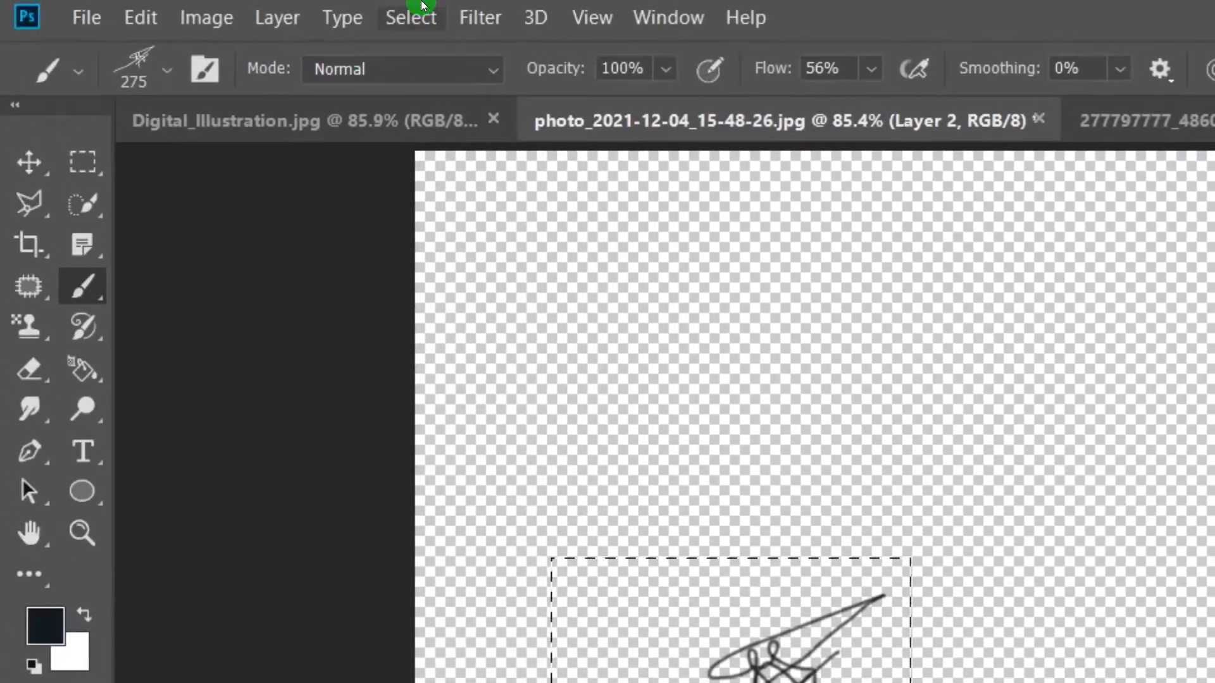
Clear the marquee selection and delete the scribble layer
{"action": "left_click", "coordinate": [422, 7]}
{"action": "left_click", "coordinate": [453, 100]}
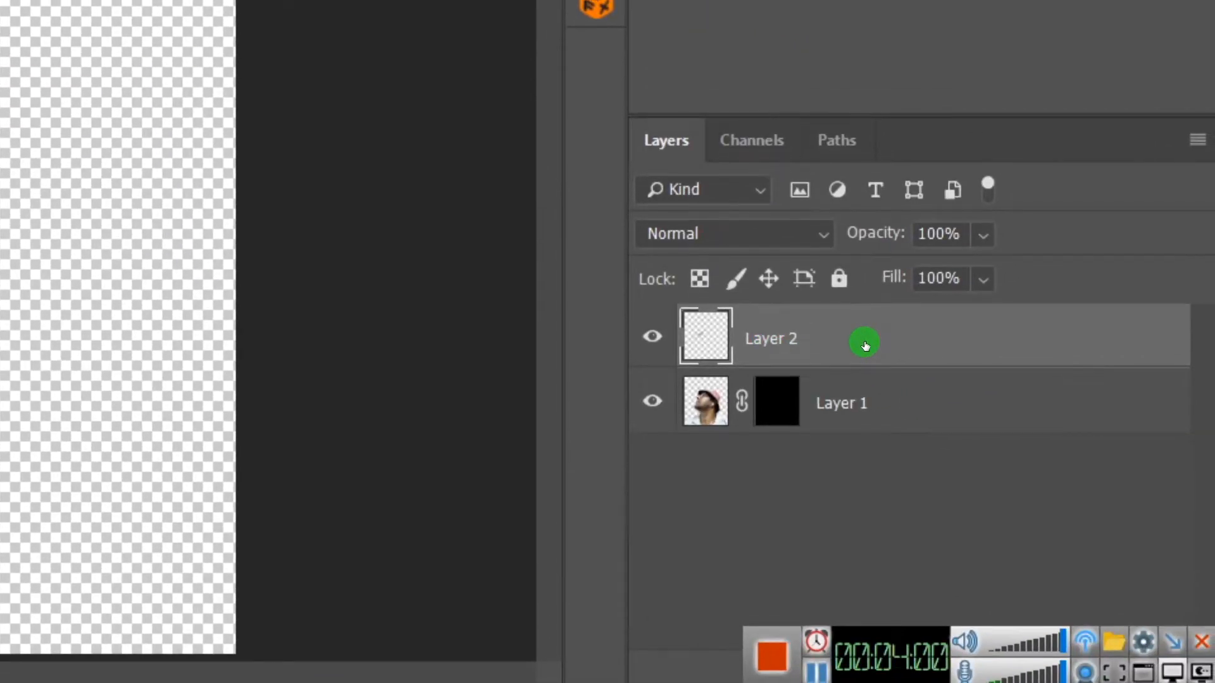
{"action": "right_click", "coordinate": [865, 345]}
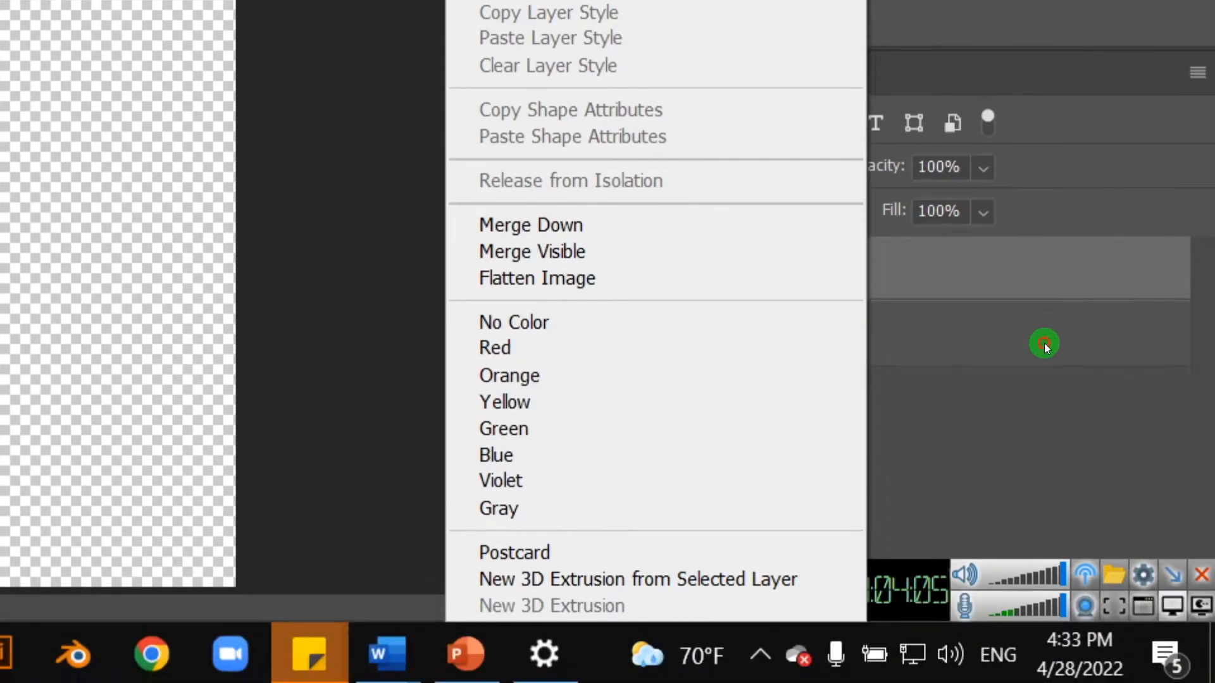
{"action": "left_click", "coordinate": [1044, 343]}
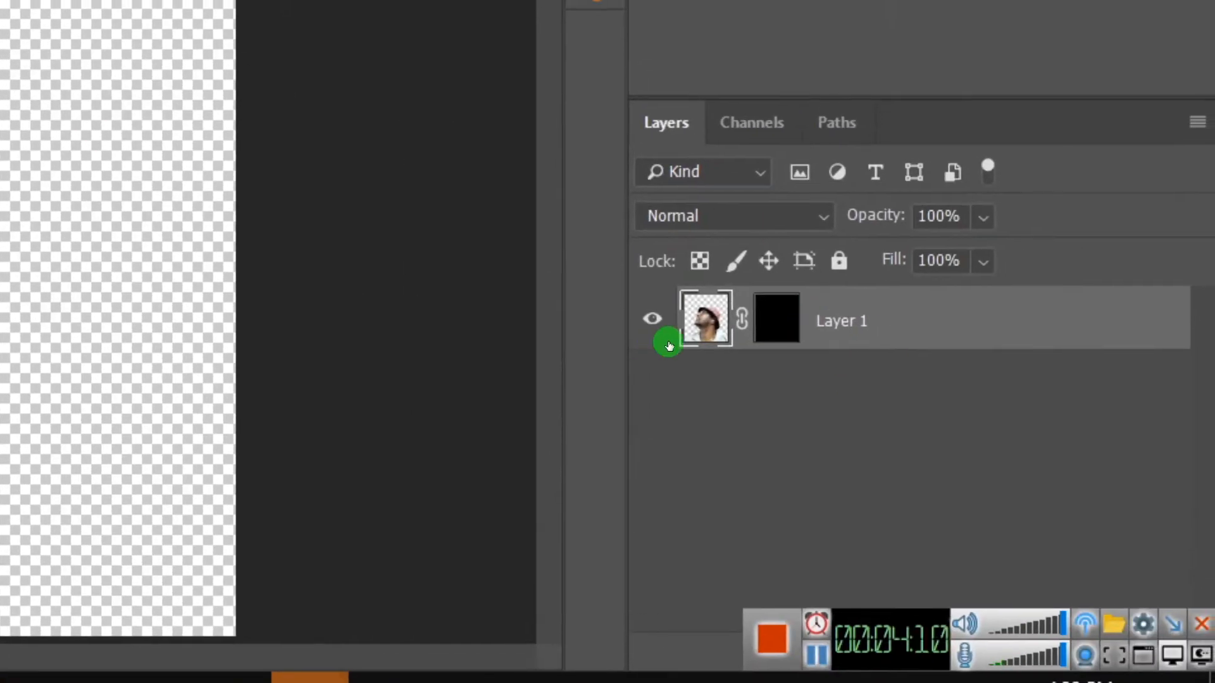
Target Layer 1's mask, swap the colors to make white the foreground, and stamp the first scribbles revealing parts of the head
{"action": "left_click", "coordinate": [777, 340]}
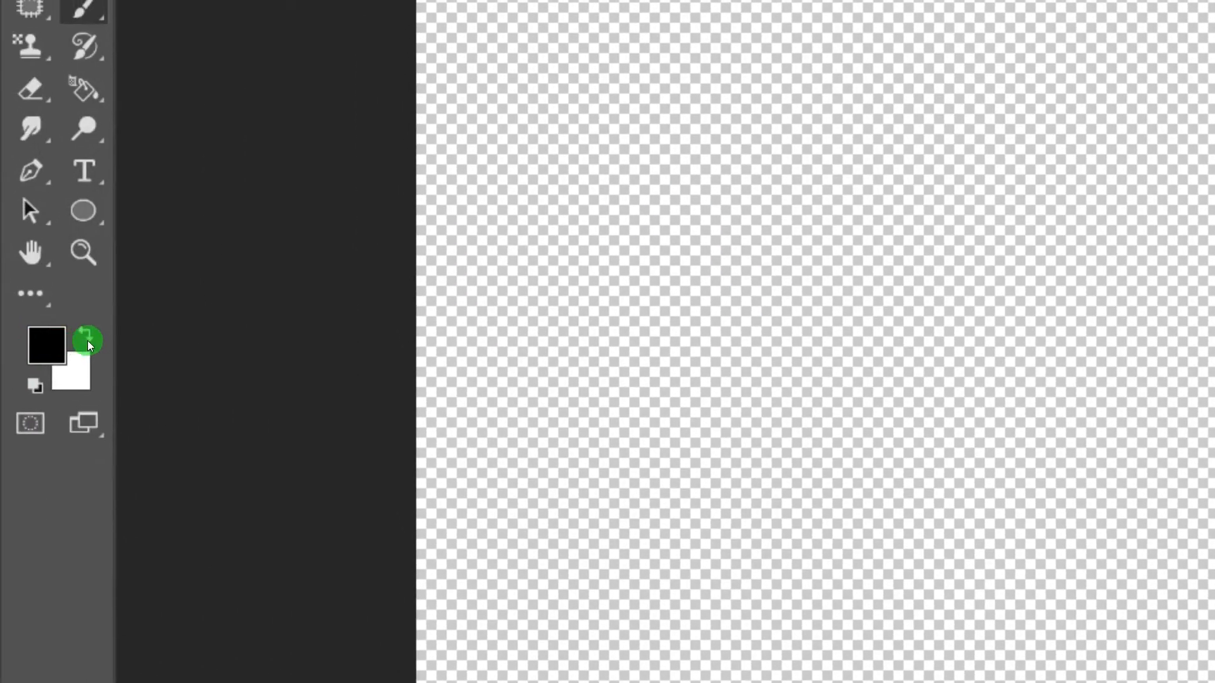
{"action": "left_click", "coordinate": [80, 309]}
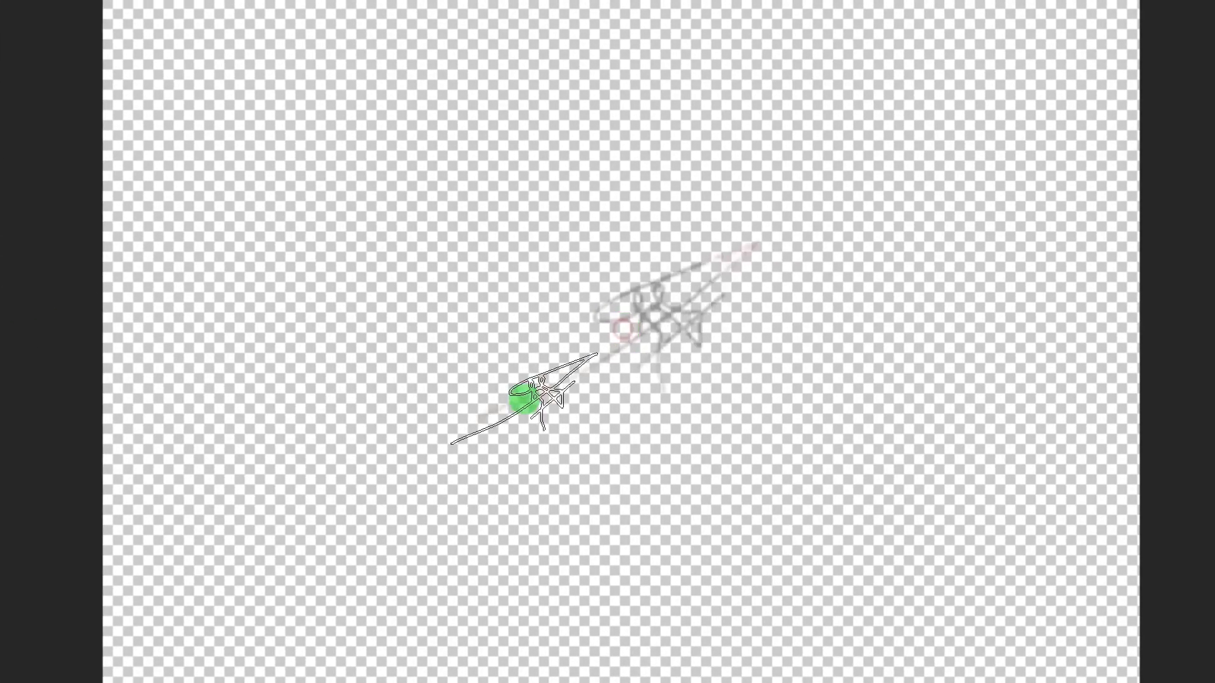
{"action": "left_click_drag", "start_coordinate": [524, 399], "coordinate": [616, 292]}
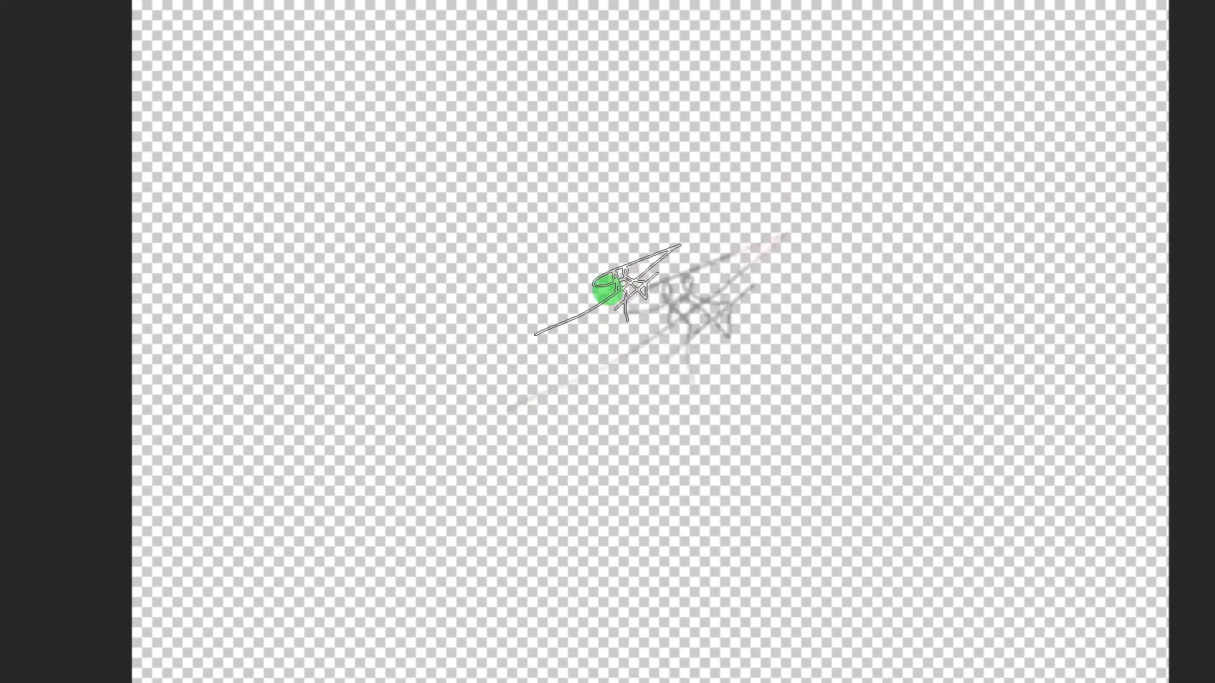
{"action": "left_click", "coordinate": [688, 332]}
{"action": "left_click", "coordinate": [594, 509]}
{"action": "left_click", "coordinate": [551, 472]}
{"action": "left_click", "coordinate": [684, 530]}
{"action": "left_click", "coordinate": [648, 420]}
{"action": "left_click", "coordinate": [624, 294]}
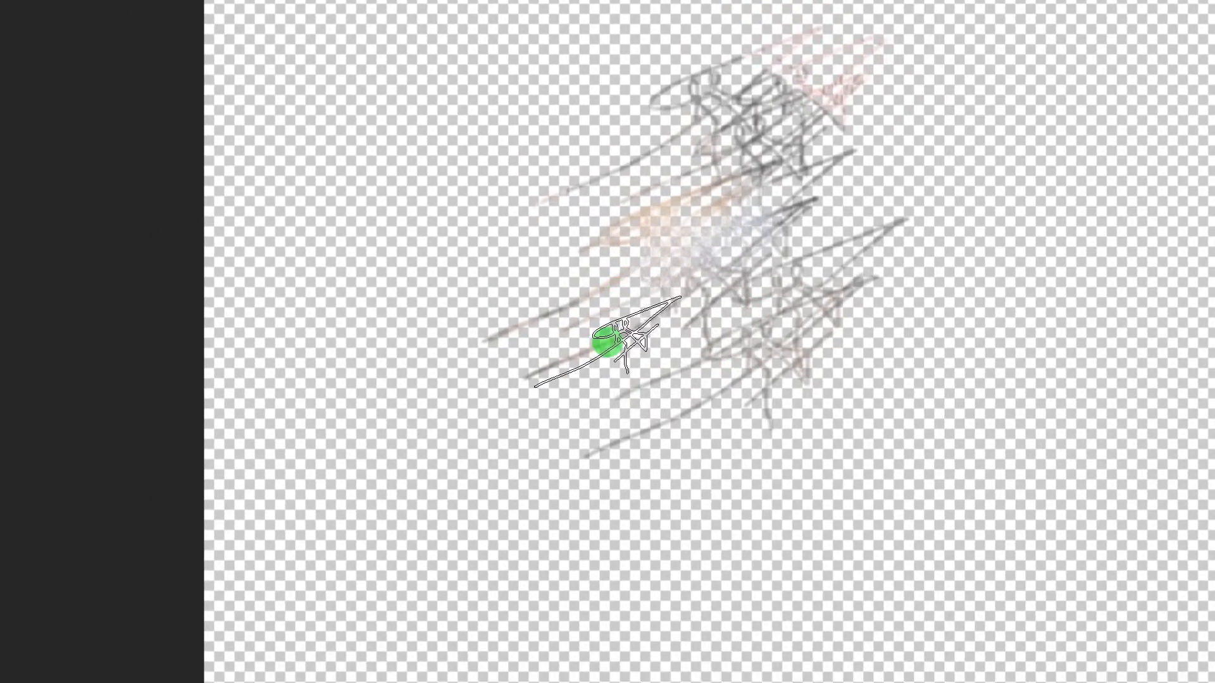
Build up overlapping scribble strokes on the mask over the cheek, nose, sunglasses and back of the cap
{"action": "left_click_drag", "start_coordinate": [671, 265], "coordinate": [599, 311]}
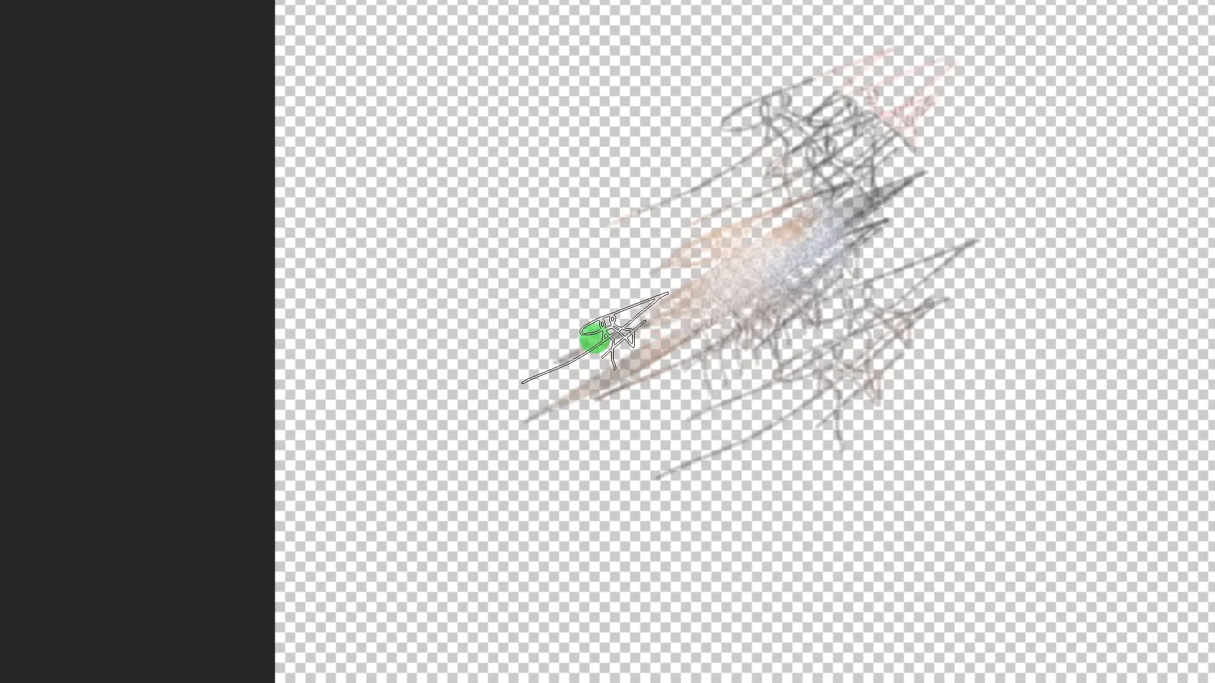
{"action": "mouse_move", "coordinate": [601, 415]}
{"action": "left_mouse_down"}
{"action": "mouse_move", "coordinate": [677, 300]}
{"action": "mouse_move", "coordinate": [633, 333]}
{"action": "left_mouse_up"}
{"action": "mouse_move", "coordinate": [662, 237]}
{"action": "left_mouse_down"}
{"action": "mouse_move", "coordinate": [697, 227]}
{"action": "mouse_move", "coordinate": [669, 213]}
{"action": "left_mouse_up"}
{"action": "mouse_move", "coordinate": [636, 321]}
{"action": "left_mouse_down"}
{"action": "mouse_move", "coordinate": [642, 277]}
{"action": "mouse_move", "coordinate": [693, 253]}
{"action": "left_mouse_up"}
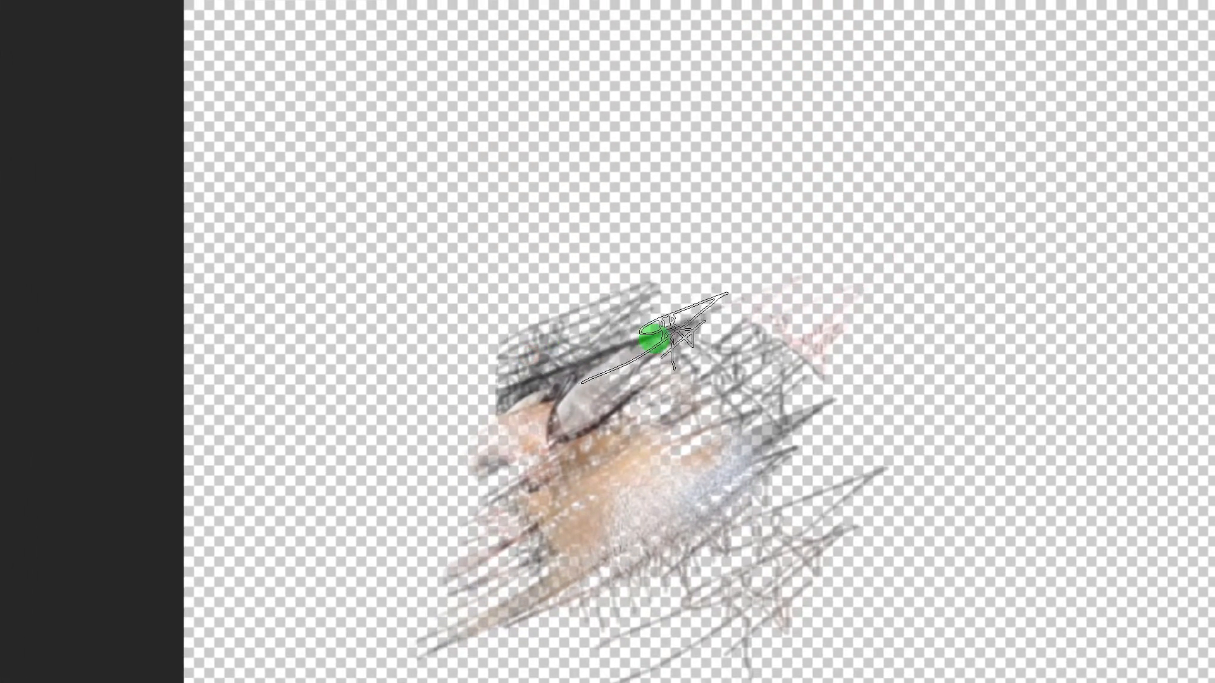
{"action": "mouse_move", "coordinate": [567, 355]}
{"action": "left_mouse_down"}
{"action": "mouse_move", "coordinate": [606, 343]}
{"action": "mouse_move", "coordinate": [631, 207]}
{"action": "mouse_move", "coordinate": [699, 273]}
{"action": "mouse_move", "coordinate": [747, 213]}
{"action": "mouse_move", "coordinate": [728, 207]}
{"action": "left_mouse_up"}
{"action": "left_click", "coordinate": [688, 393]}
{"action": "left_click", "coordinate": [820, 408]}
{"action": "left_click", "coordinate": [749, 456]}
{"action": "left_click", "coordinate": [807, 452]}
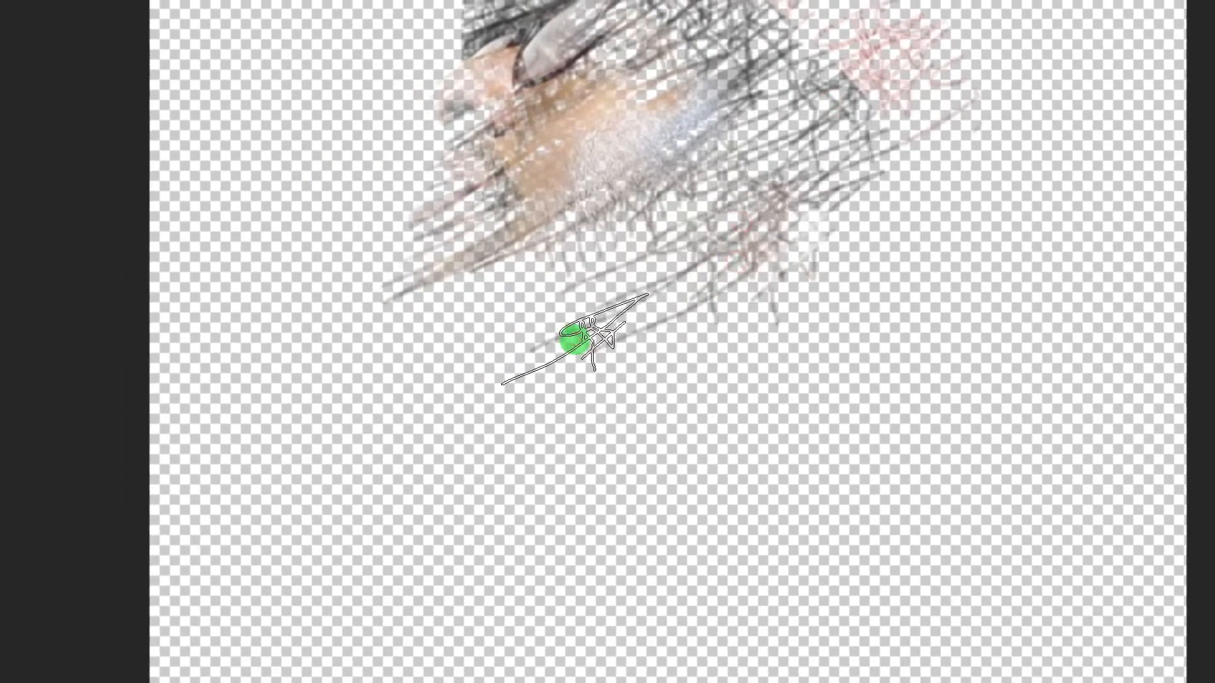
Extend the scribble stamps on the mask across the mouth, chin, jaw and neck
{"action": "left_click", "coordinate": [545, 361]}
{"action": "left_click", "coordinate": [511, 322]}
{"action": "left_click", "coordinate": [469, 295]}
{"action": "left_click", "coordinate": [435, 100]}
{"action": "left_click", "coordinate": [600, 327]}
{"action": "left_click", "coordinate": [556, 419]}
{"action": "left_click", "coordinate": [570, 440]}
{"action": "left_click", "coordinate": [528, 503]}
{"action": "left_click", "coordinate": [618, 331]}
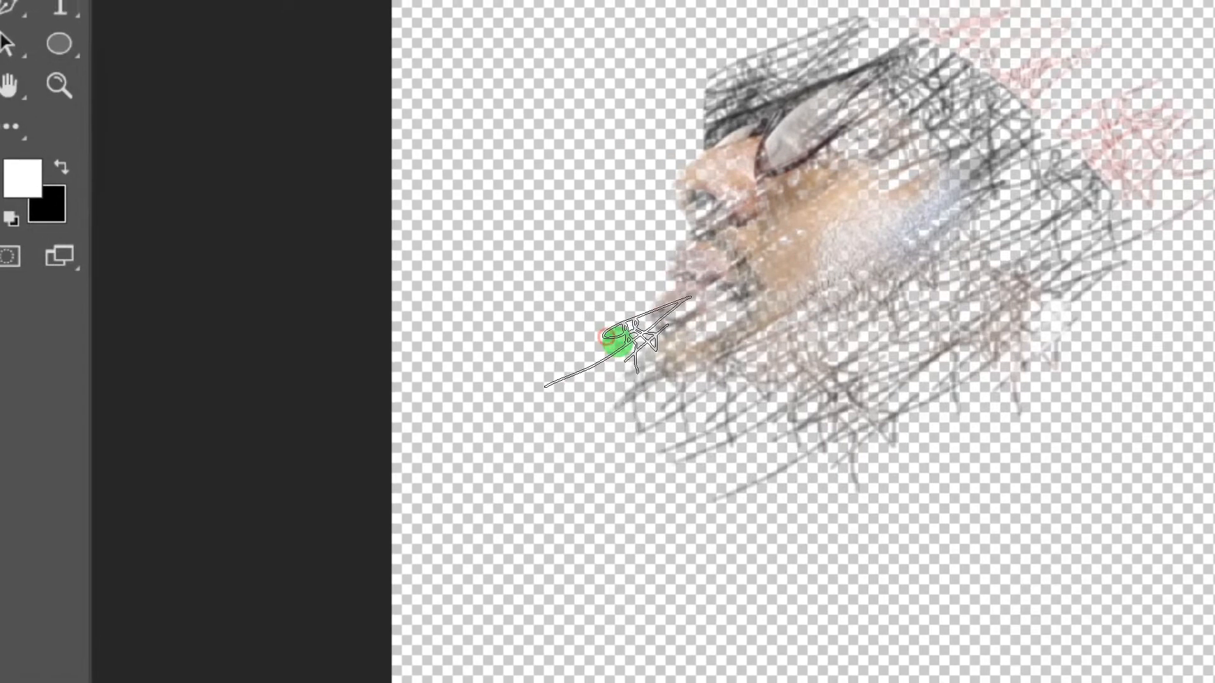
{"action": "left_click", "coordinate": [672, 354]}
{"action": "left_click", "coordinate": [721, 315]}
{"action": "left_click", "coordinate": [578, 340]}
{"action": "left_click", "coordinate": [632, 326]}
{"action": "left_click", "coordinate": [651, 439]}
{"action": "left_click", "coordinate": [638, 478]}
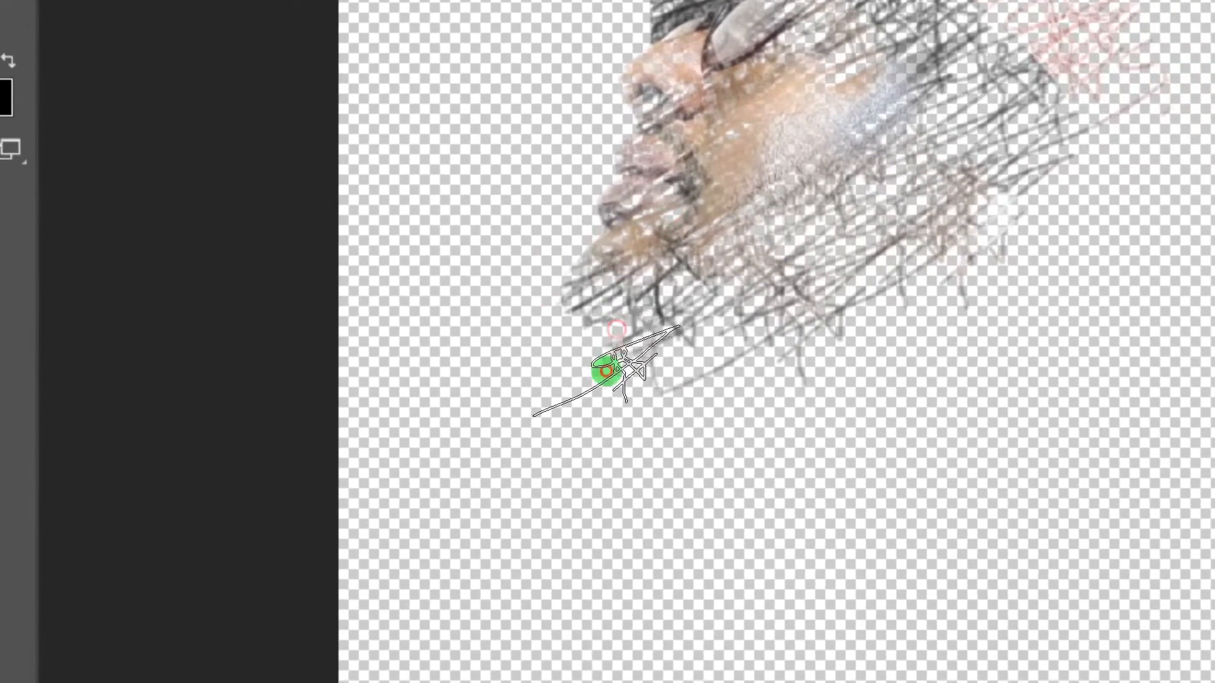
{"action": "left_click", "coordinate": [709, 517]}
{"action": "left_click", "coordinate": [765, 528]}
{"action": "left_click", "coordinate": [767, 460]}
{"action": "left_click", "coordinate": [676, 341]}
{"action": "left_click", "coordinate": [742, 348]}
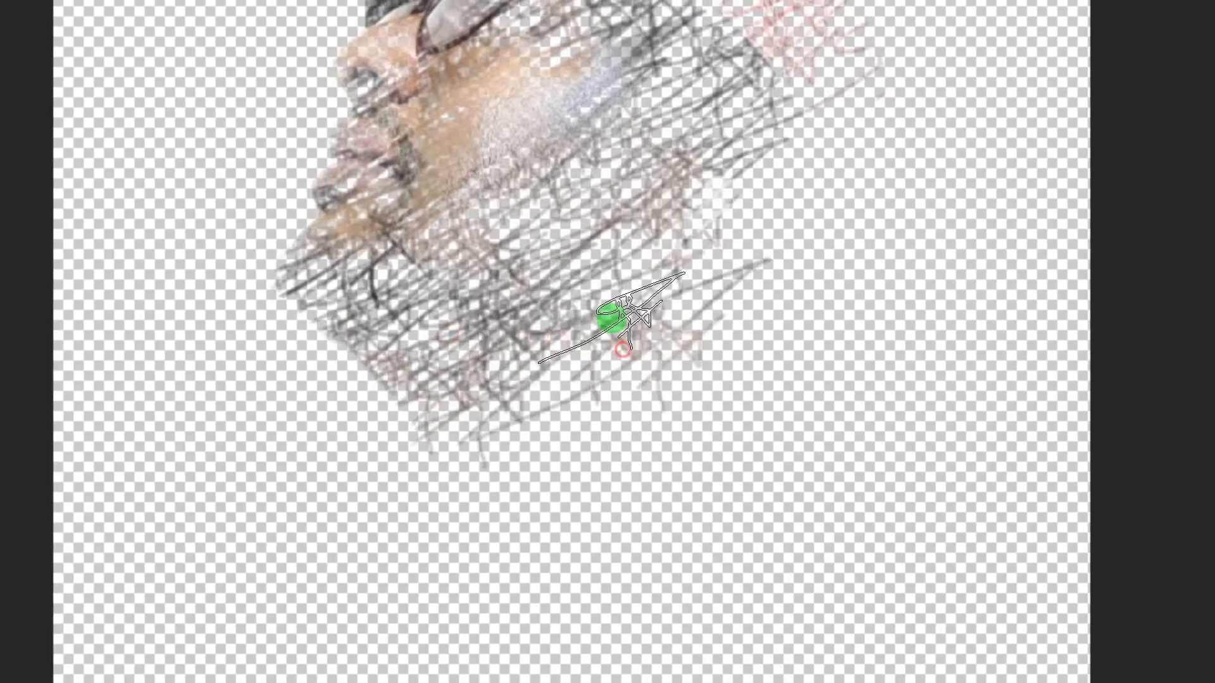
{"action": "left_click", "coordinate": [773, 282]}
{"action": "left_click", "coordinate": [798, 270]}
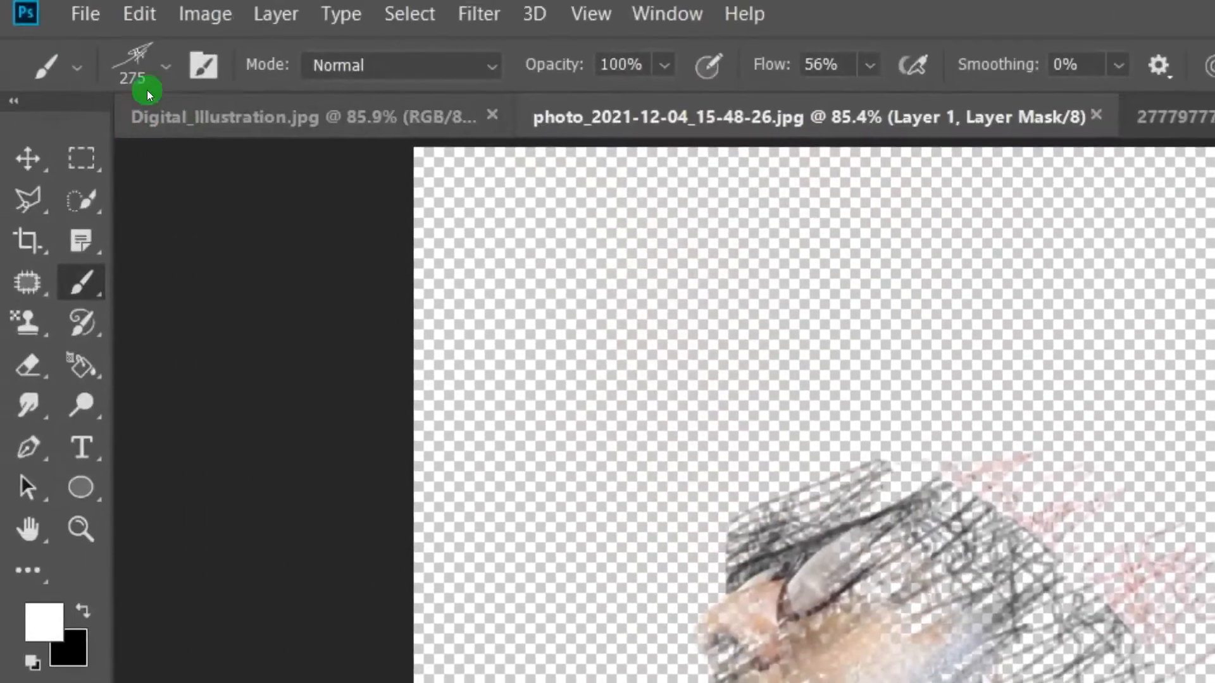
Start importing brushes and open the GD_Lesson folder on Local Disk (D:)
{"action": "left_click", "coordinate": [165, 72]}
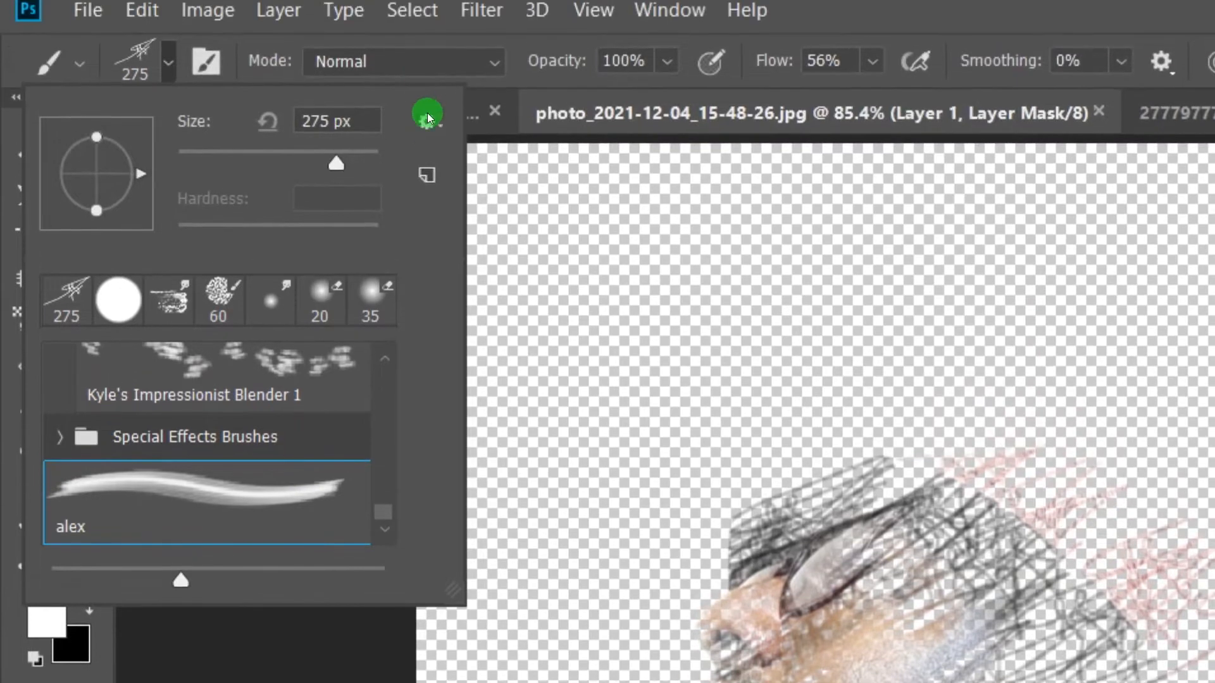
{"action": "left_click", "coordinate": [424, 134]}
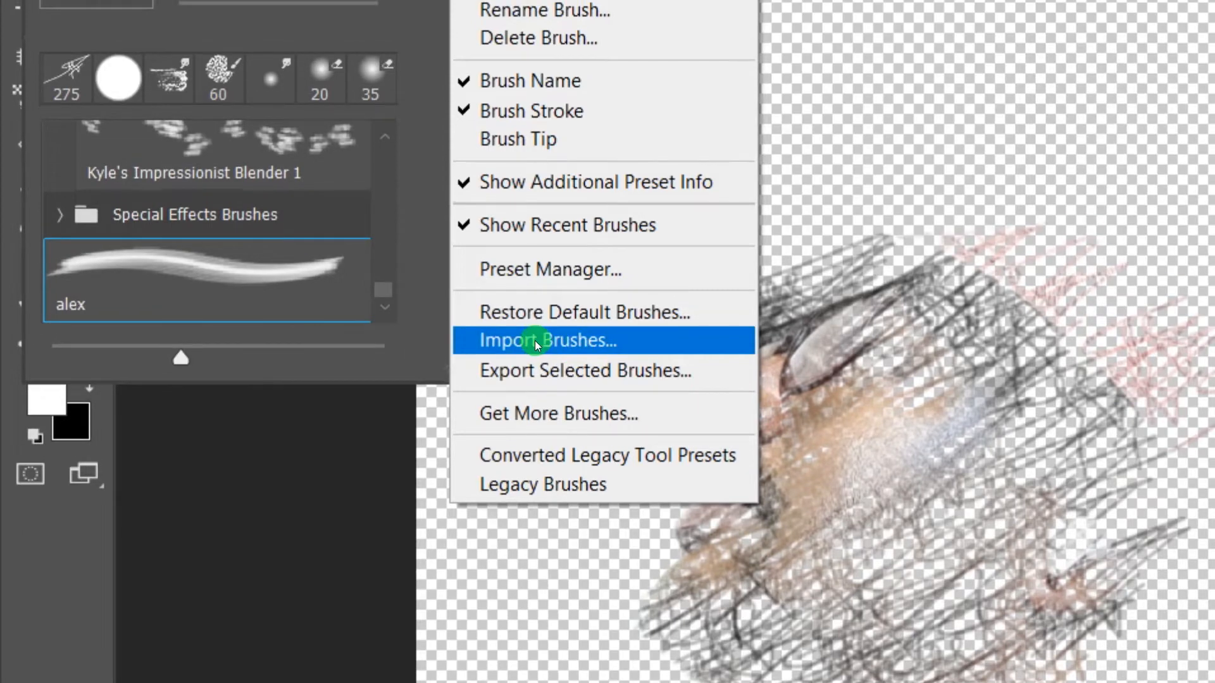
{"action": "left_click", "coordinate": [544, 342]}
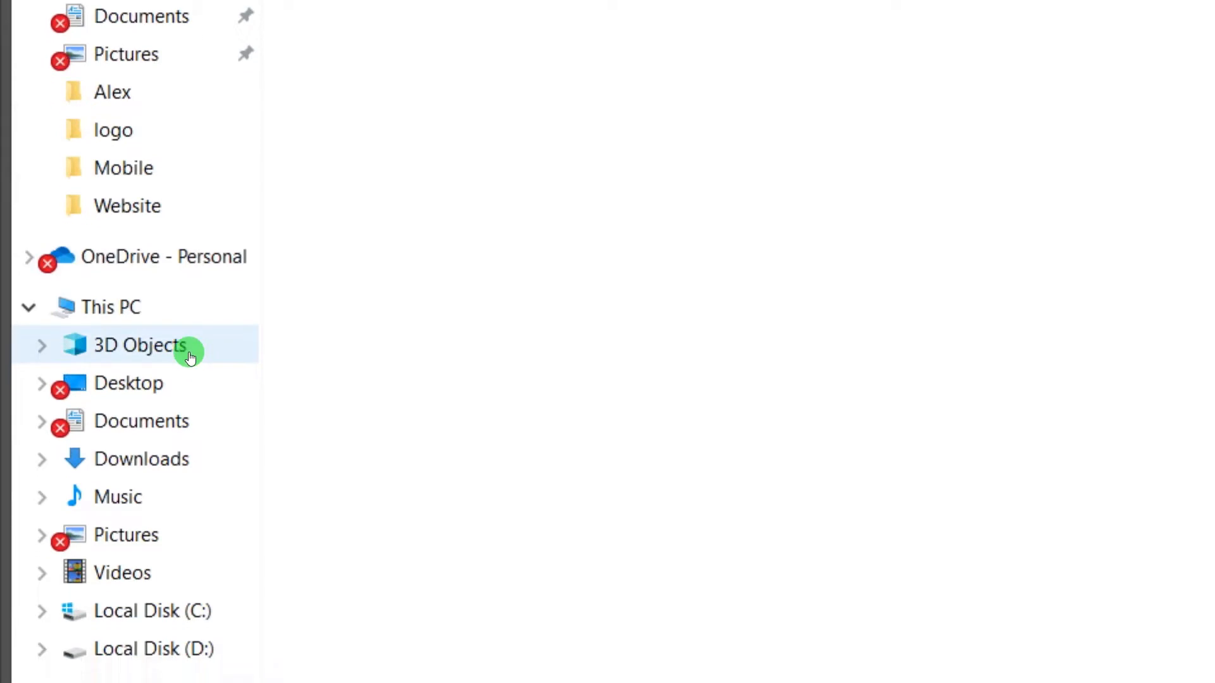
{"action": "left_click", "coordinate": [155, 614]}
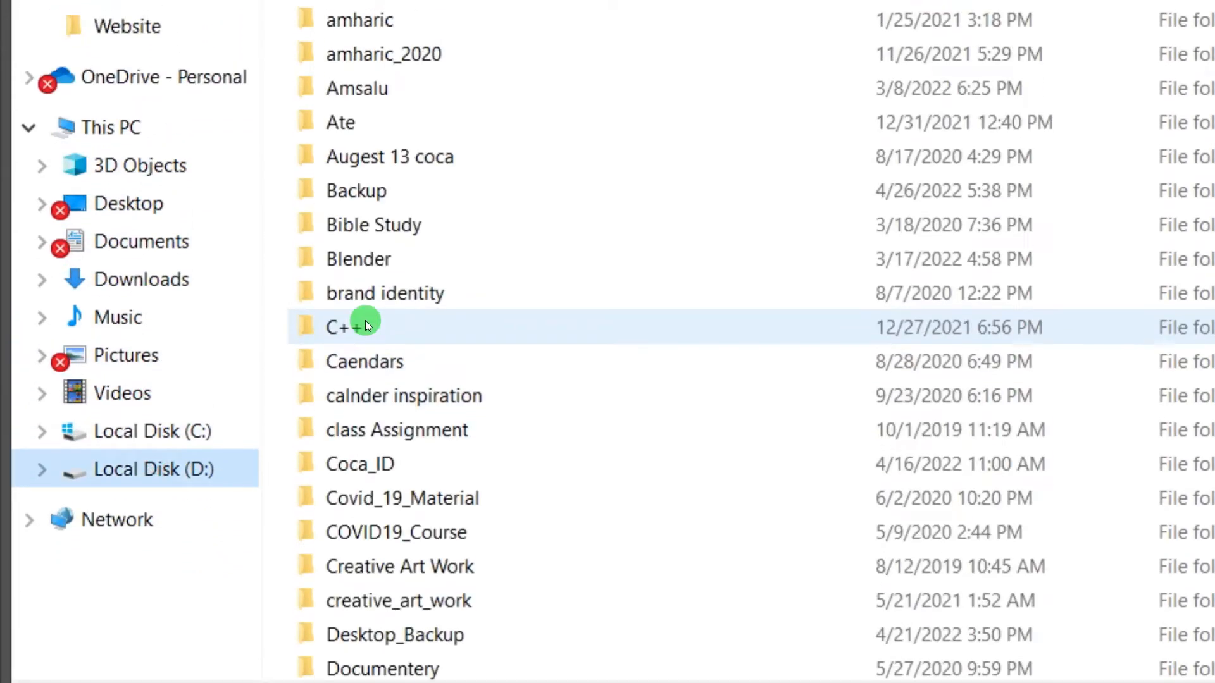
{"action": "left_click", "coordinate": [366, 322]}
{"action": "key", "text": "g"}
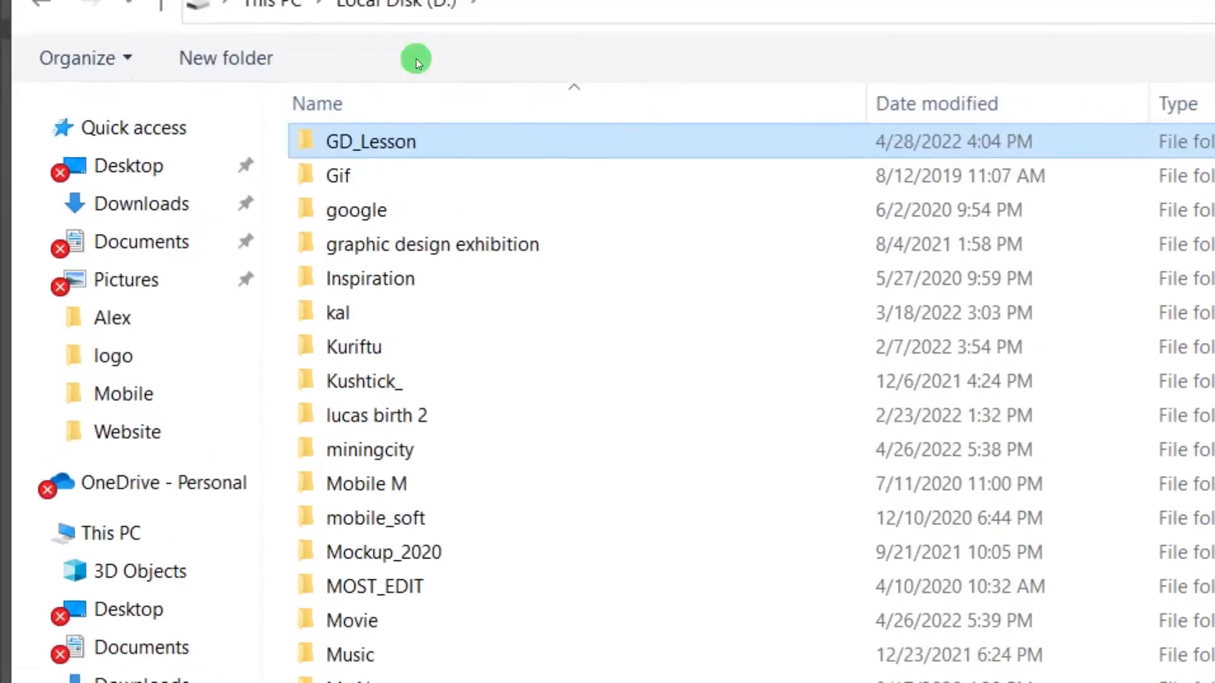
{"action": "double_click", "coordinate": [377, 229]}
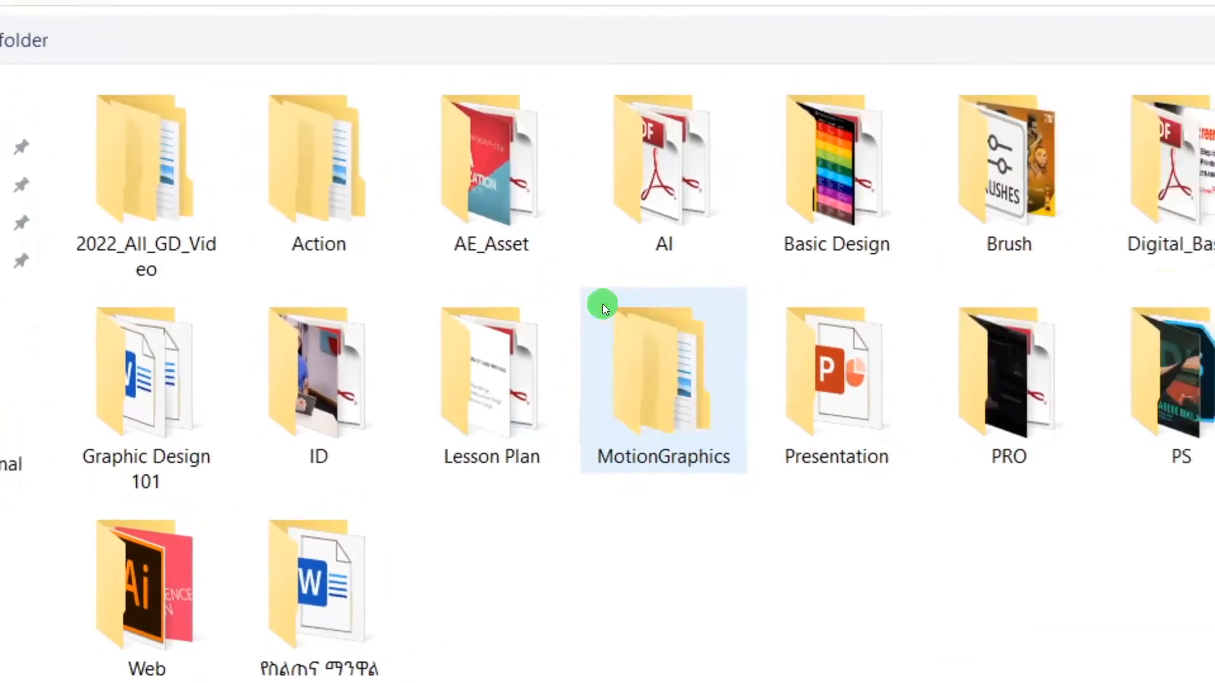
Open the Brush folder and load the Paint_2.abr scribble brush file
{"action": "left_click", "coordinate": [688, 191]}
{"action": "key", "text": "g"}
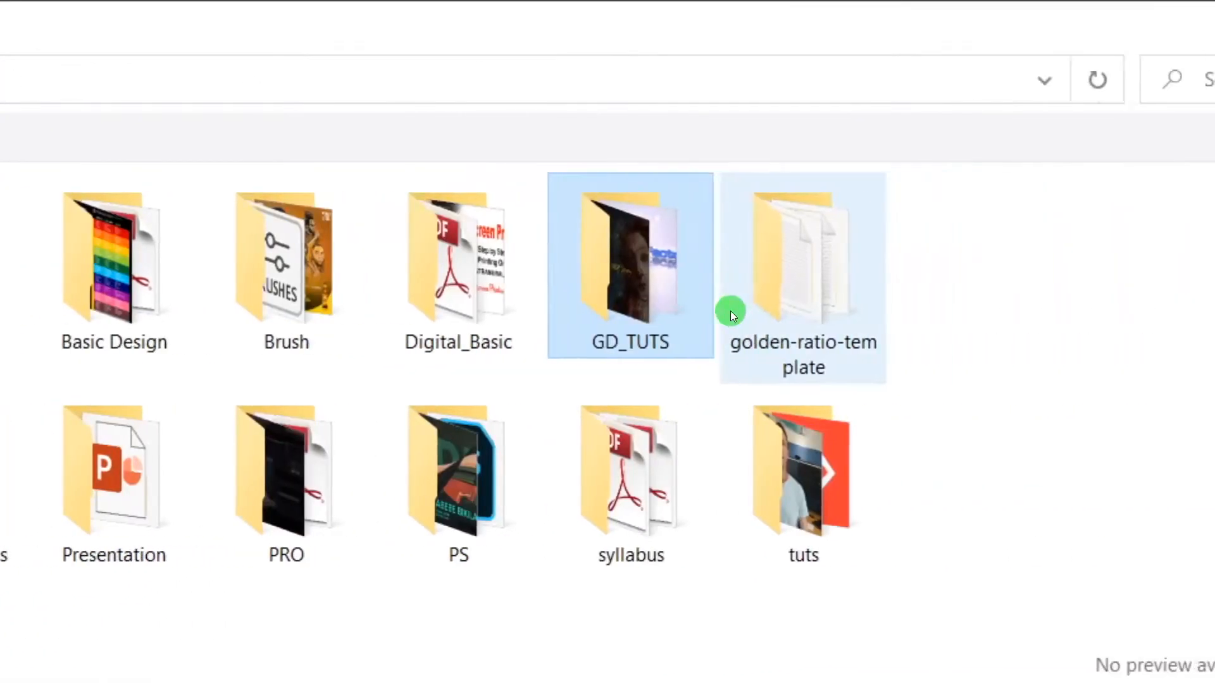
{"action": "key", "text": "g"}
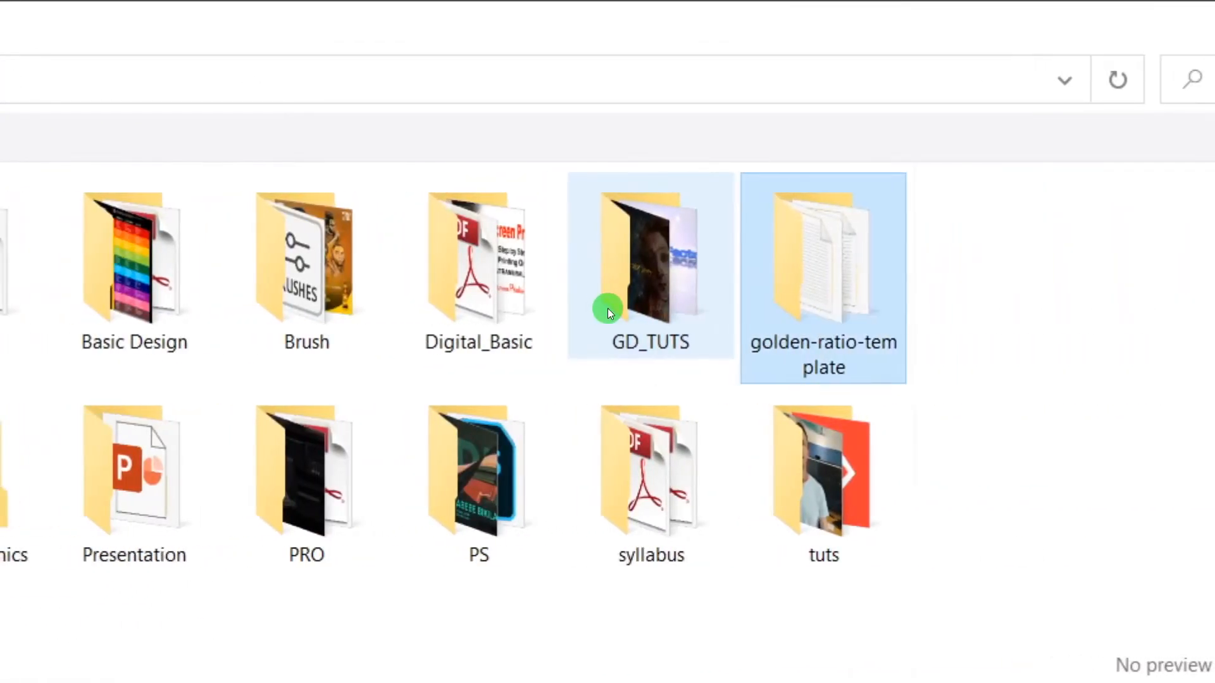
{"action": "key", "text": "b"}
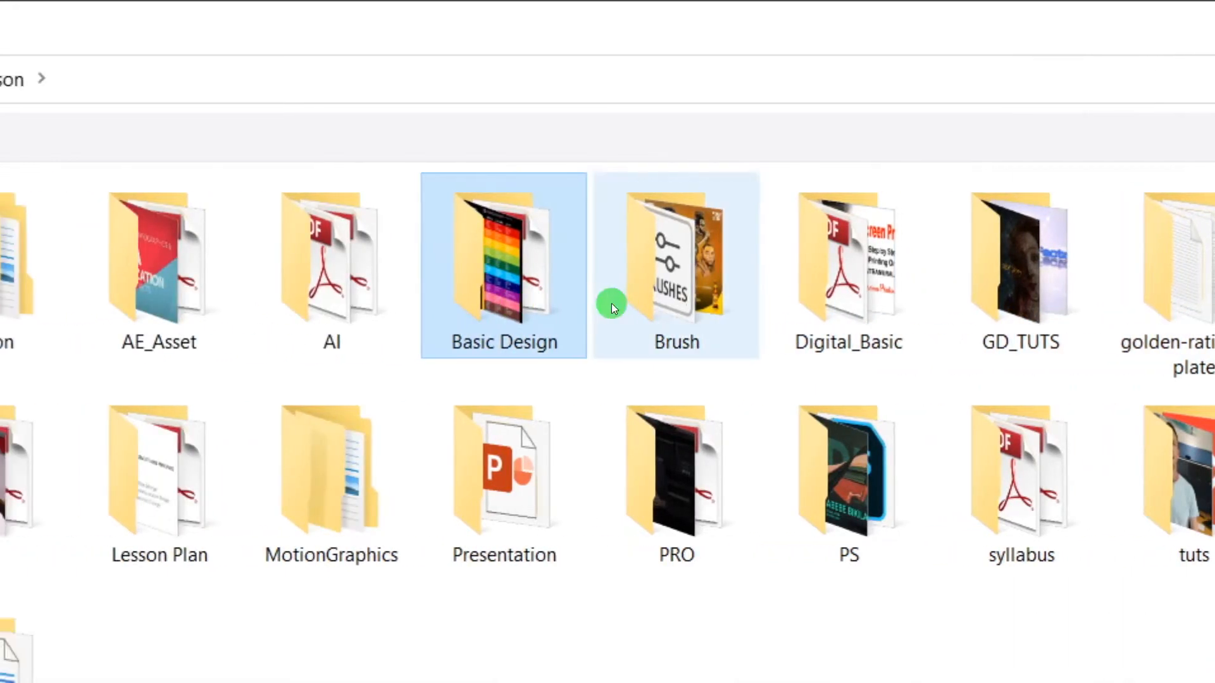
{"action": "left_click", "coordinate": [302, 305]}
{"action": "double_click", "coordinate": [615, 305]}
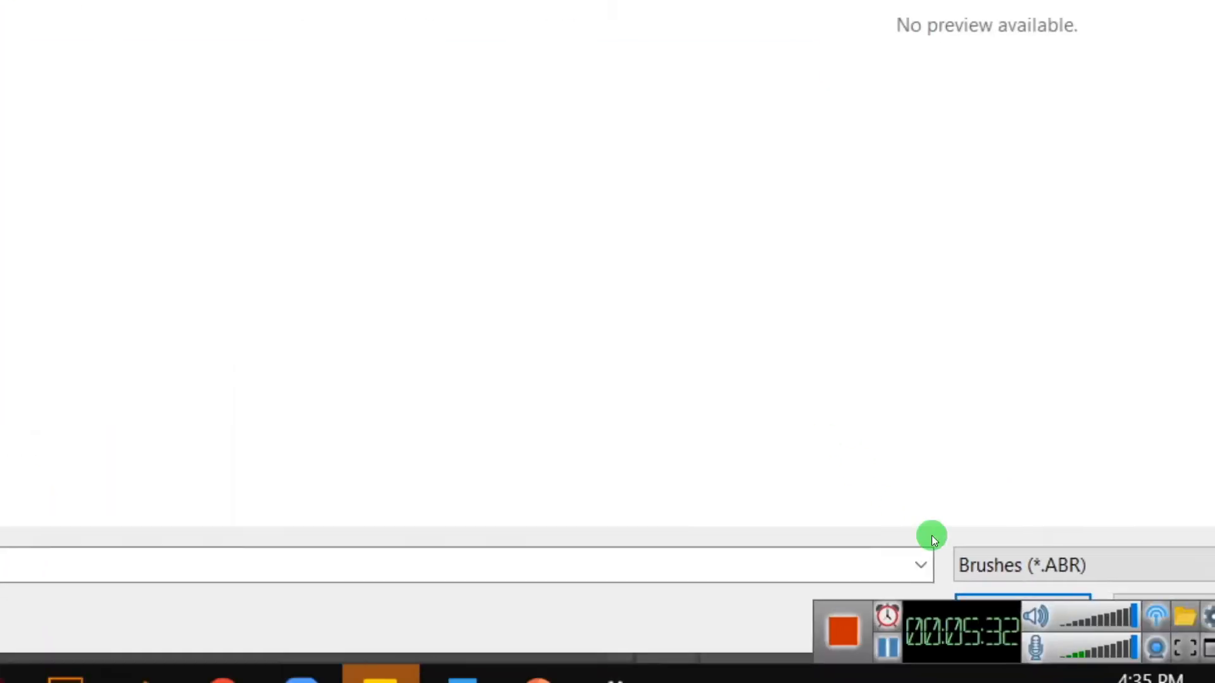
{"action": "key", "text": "Return"}
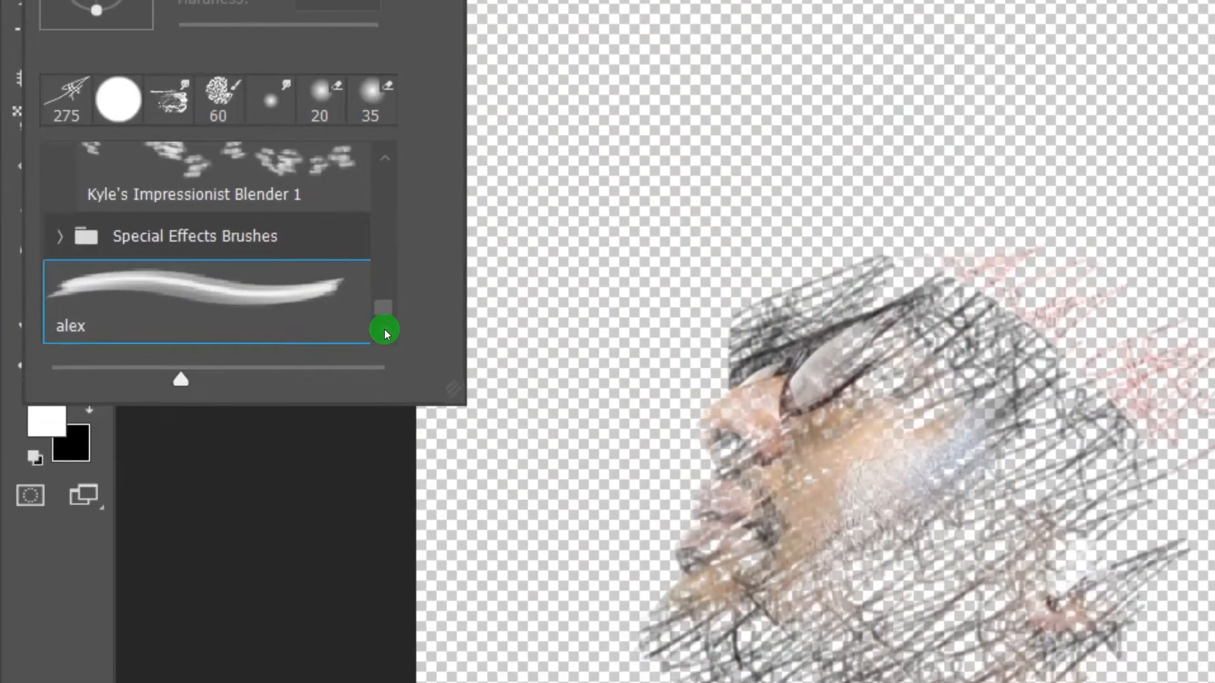
Choose the Paint_2 brush from the imported Paint_2.abr scribble brush group and close the brush picker
{"action": "scroll", "coordinate": [384, 344], "scroll_direction": "down", "scroll_amount": 1}
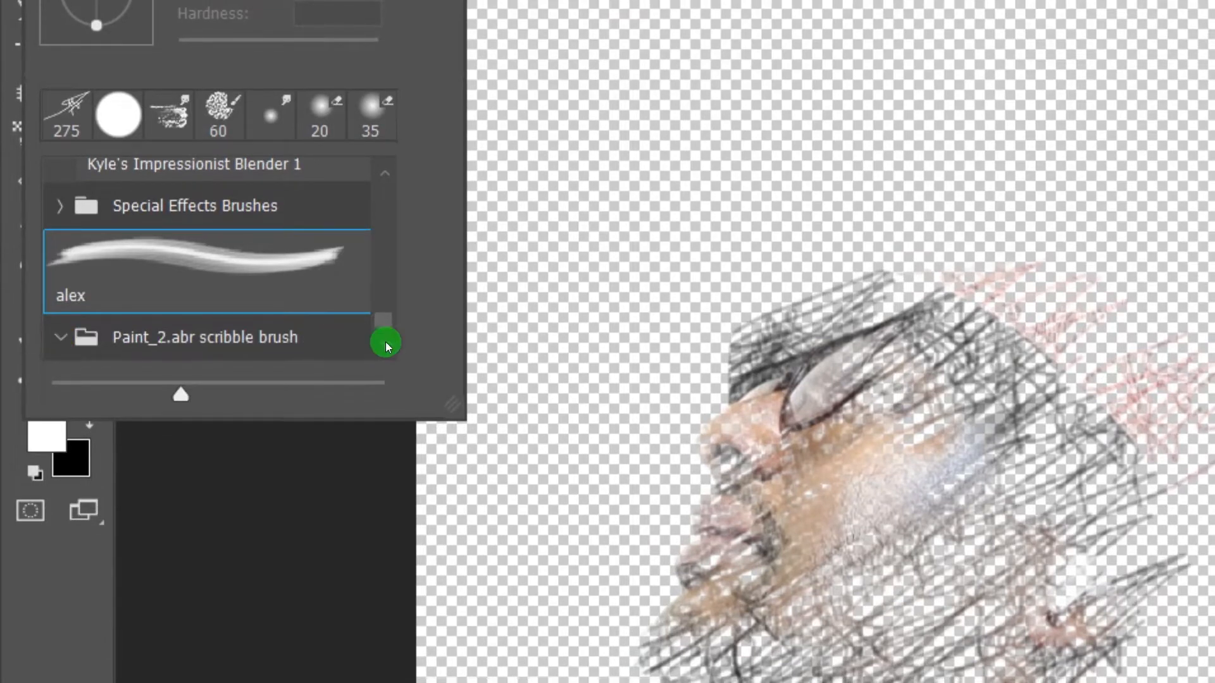
{"action": "left_click", "coordinate": [385, 341]}
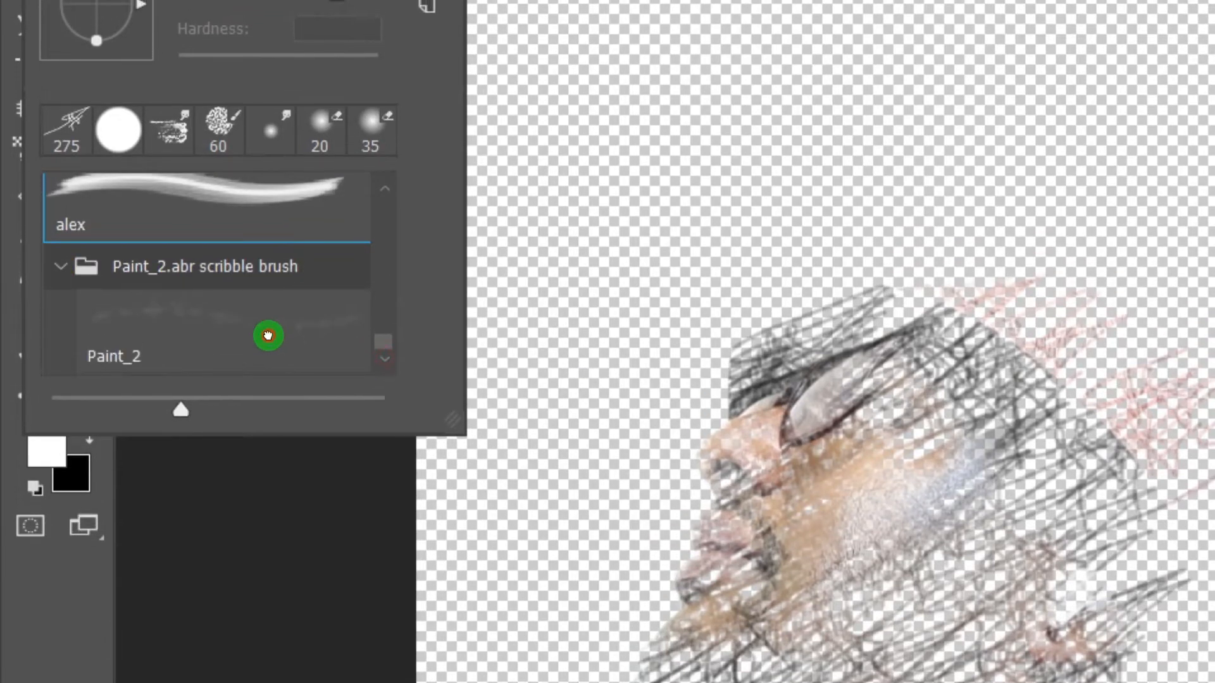
{"action": "left_click", "coordinate": [270, 320]}
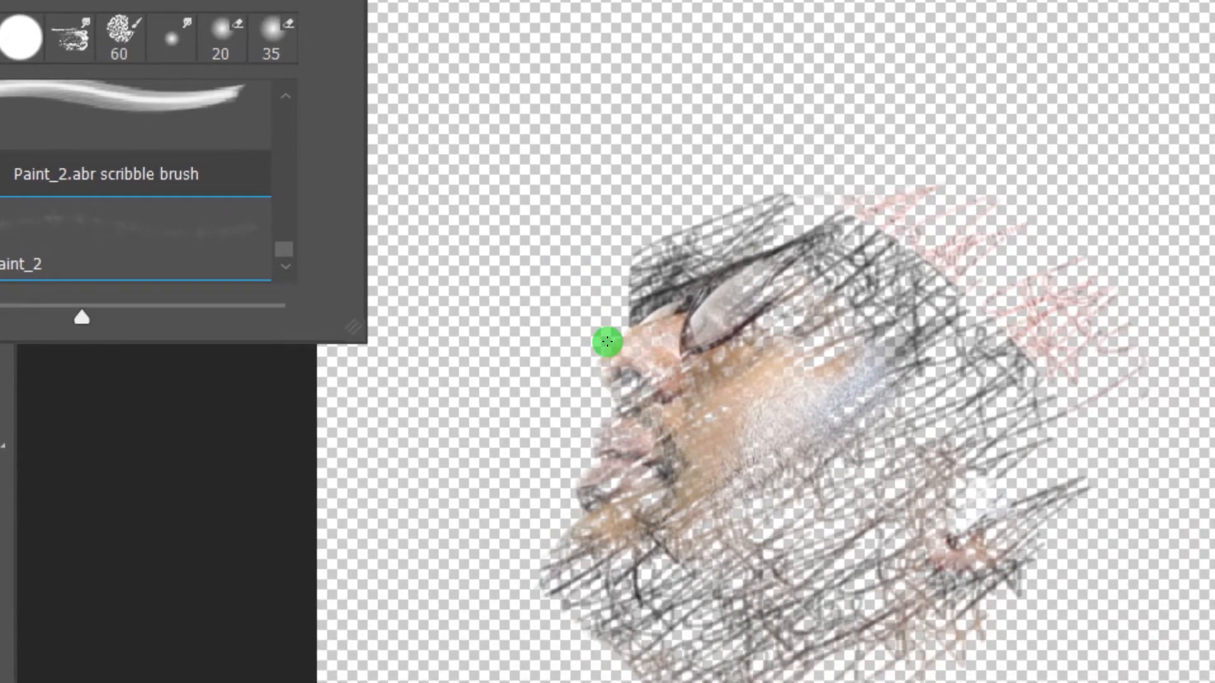
{"action": "left_click", "coordinate": [608, 342]}
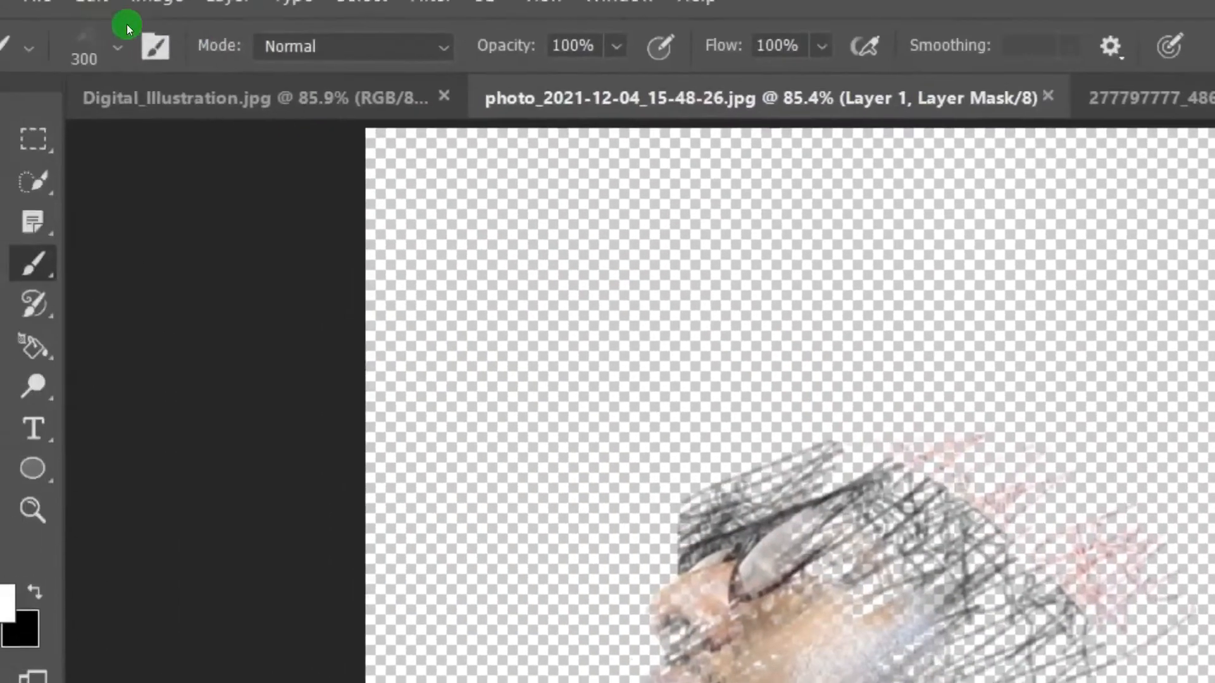
Fill the layer mask with the black background color in Normal mode at 100% opacity
{"action": "left_click", "coordinate": [141, 17]}
{"action": "left_click", "coordinate": [203, 313]}
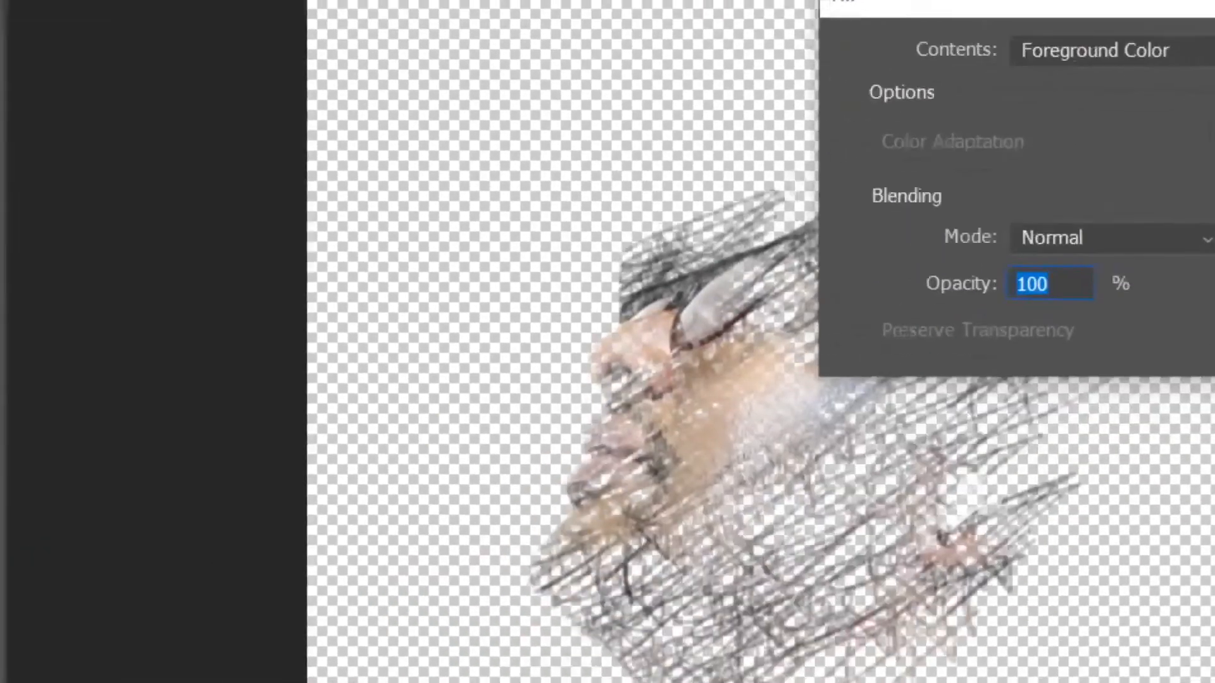
{"action": "left_click", "coordinate": [1078, 51]}
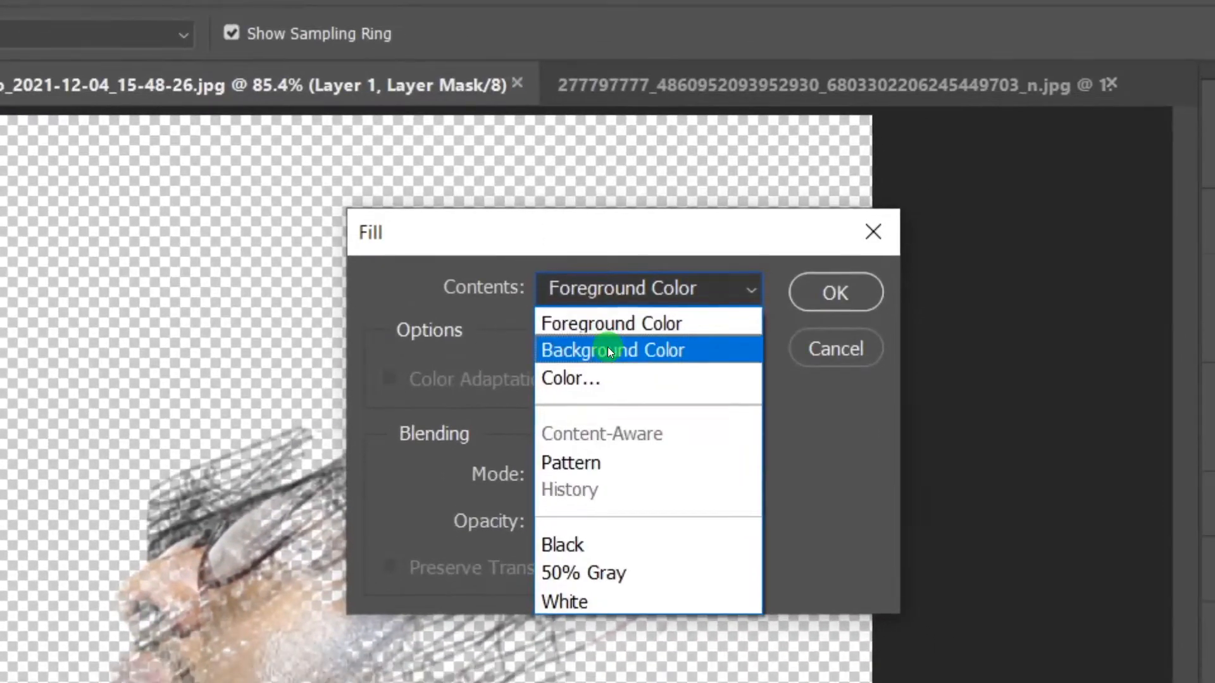
{"action": "left_click", "coordinate": [608, 350]}
{"action": "left_click", "coordinate": [835, 292]}
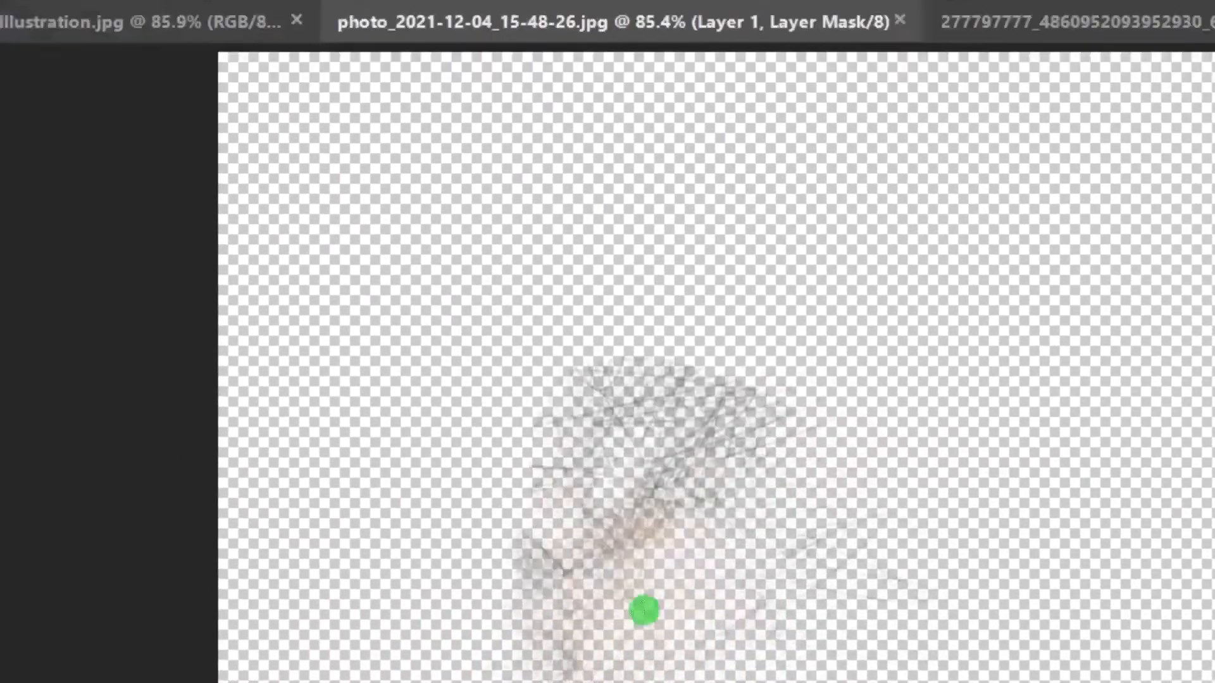
Stamp the Paint_2 scribble brush in white on the mask over the face, the cap and the back of the head
{"action": "left_click", "coordinate": [647, 647]}
{"action": "left_click", "coordinate": [576, 540]}
{"action": "left_click", "coordinate": [594, 522]}
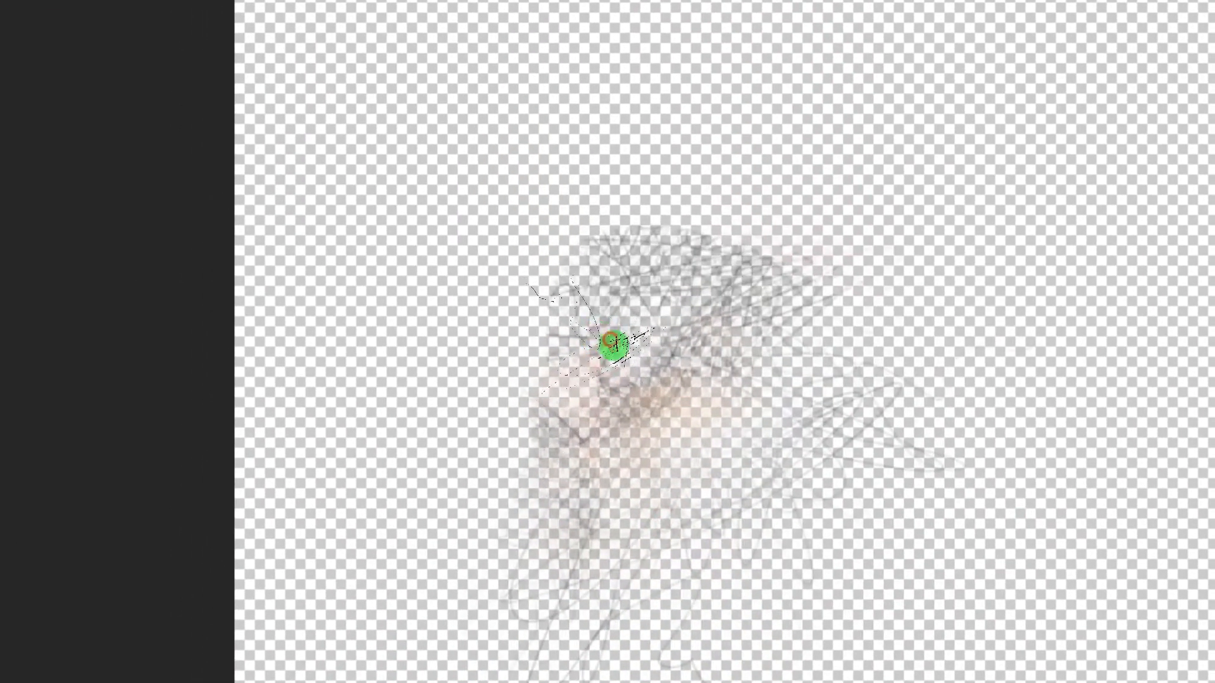
{"action": "left_click", "coordinate": [634, 326]}
{"action": "left_click", "coordinate": [695, 319]}
{"action": "left_click", "coordinate": [734, 359]}
{"action": "left_click", "coordinate": [799, 403]}
{"action": "left_click", "coordinate": [626, 305]}
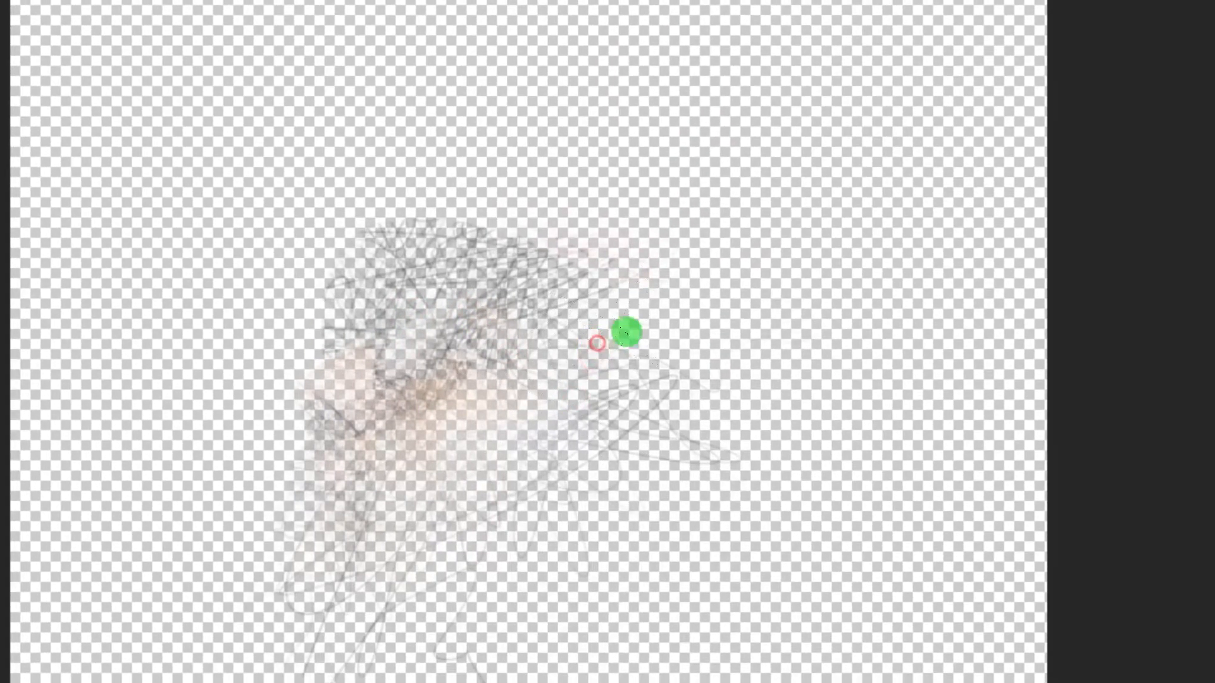
{"action": "left_click", "coordinate": [657, 266]}
{"action": "left_click", "coordinate": [553, 263]}
{"action": "left_click", "coordinate": [633, 251]}
{"action": "left_click", "coordinate": [601, 227]}
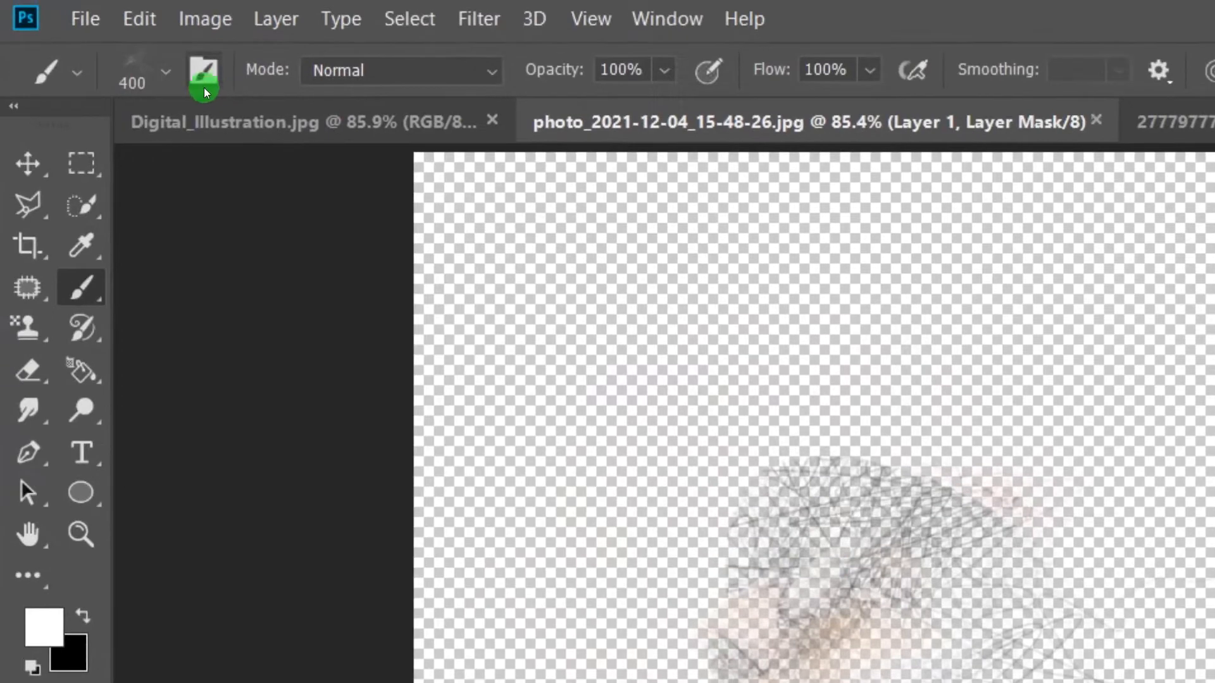
Load the brush file from the CoreBrushesV2 folder into the brush presets
{"action": "left_click", "coordinate": [168, 74]}
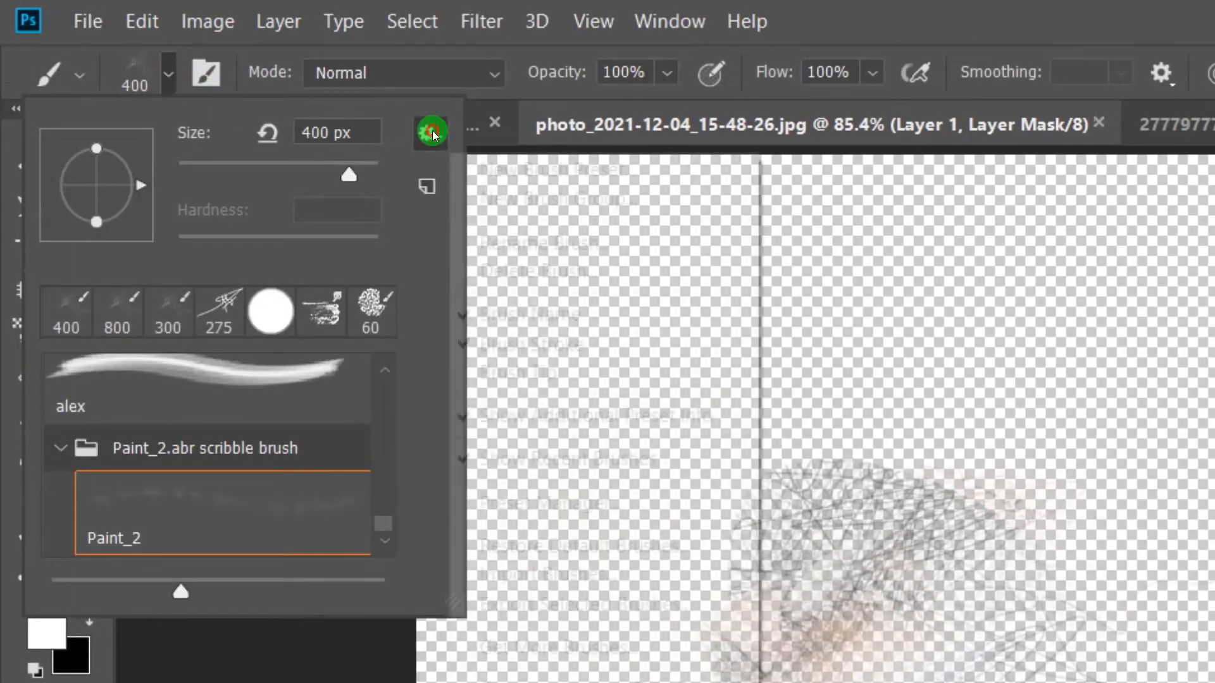
{"action": "left_click", "coordinate": [433, 134]}
{"action": "left_click", "coordinate": [569, 569]}
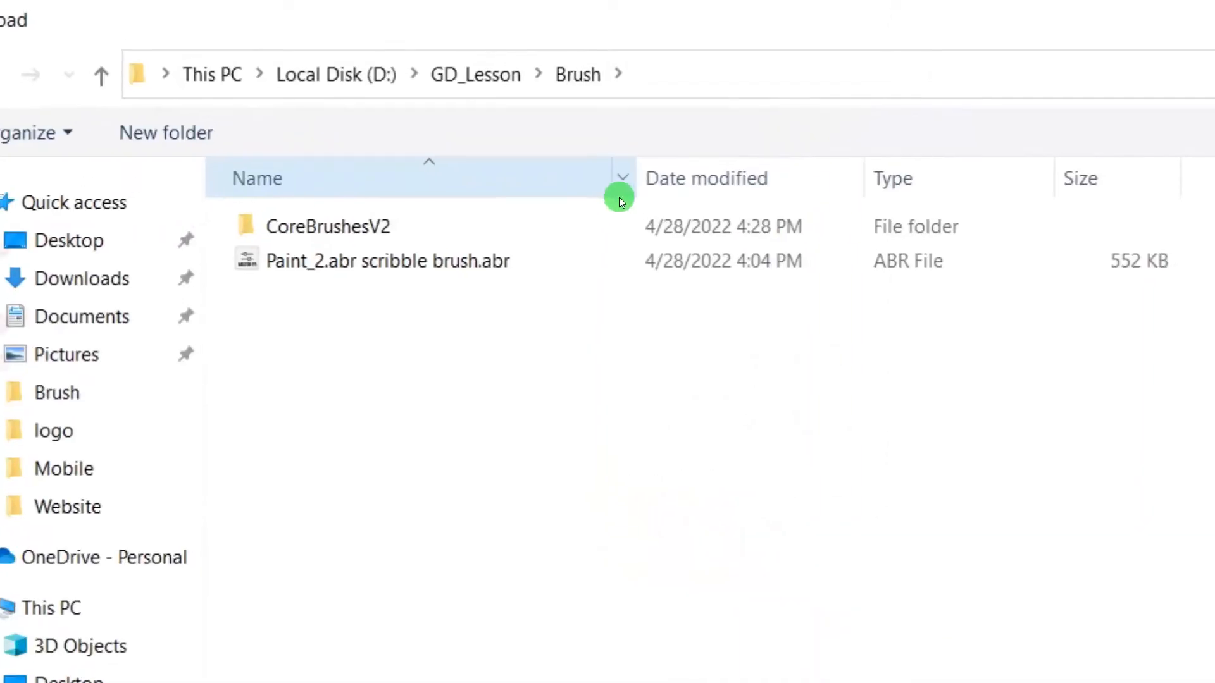
{"action": "left_click", "coordinate": [356, 270]}
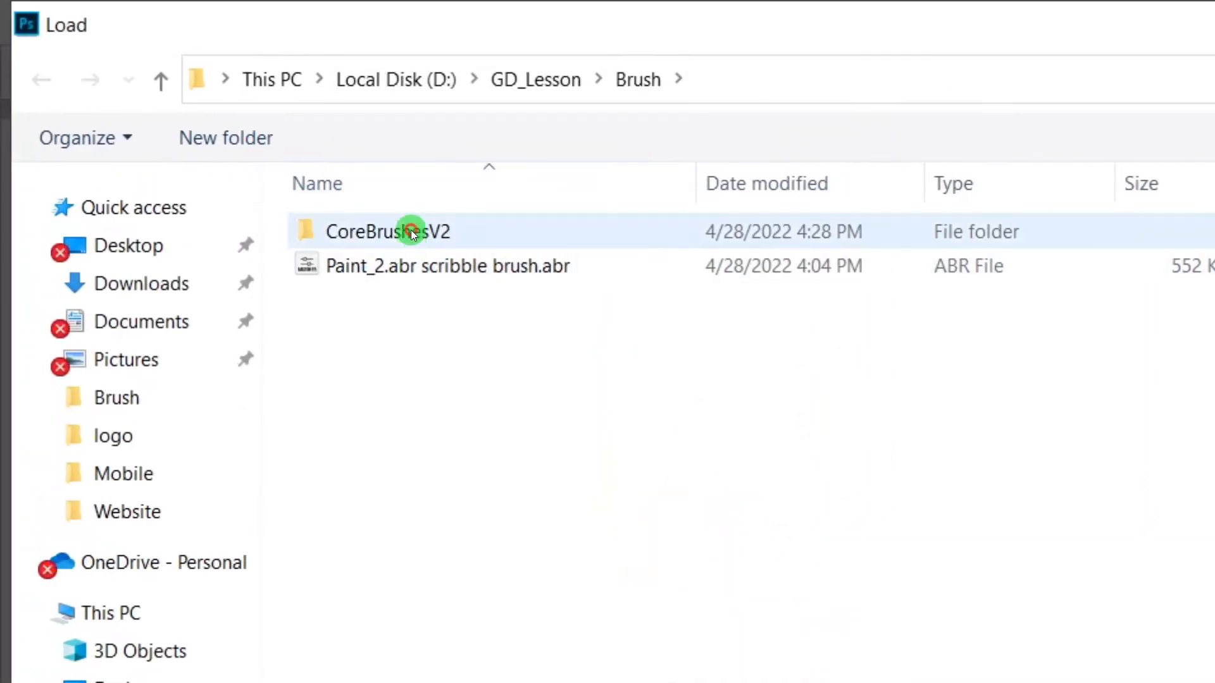
{"action": "double_click", "coordinate": [412, 230]}
{"action": "double_click", "coordinate": [426, 234]}
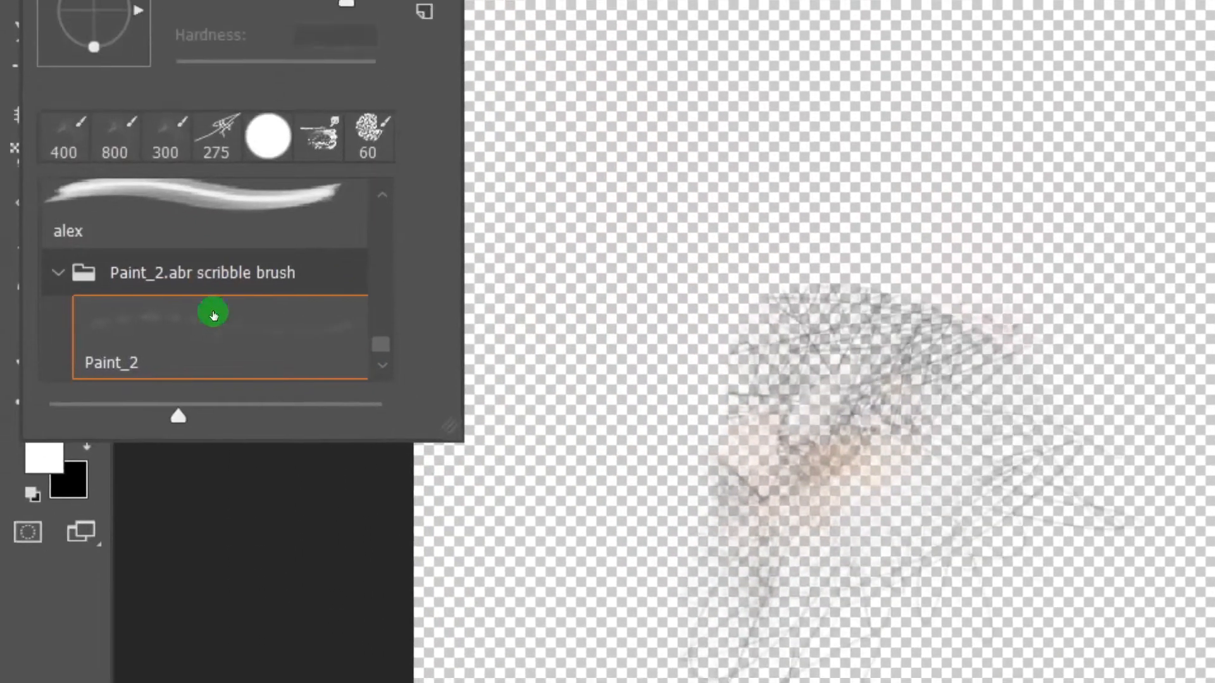
Collapse the Paint_2 brush group and try the Inker Flatter brush from CoreBrushesV2 on the mask
{"action": "left_click", "coordinate": [58, 273]}
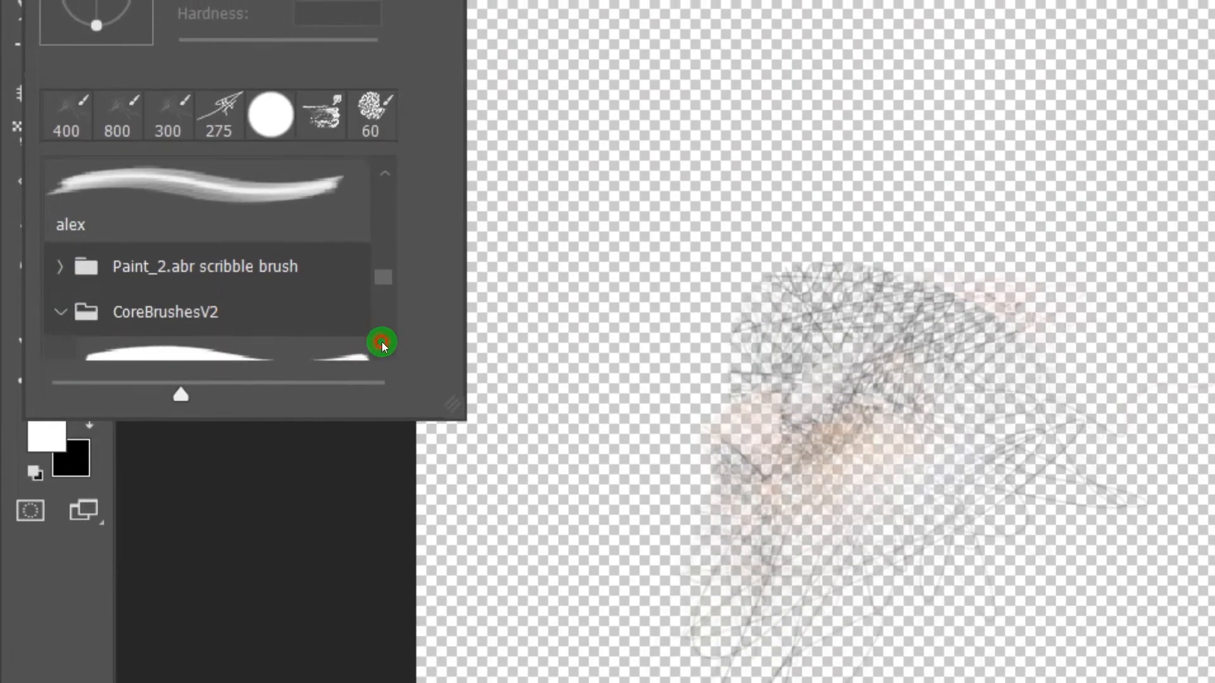
{"action": "left_click", "coordinate": [382, 342]}
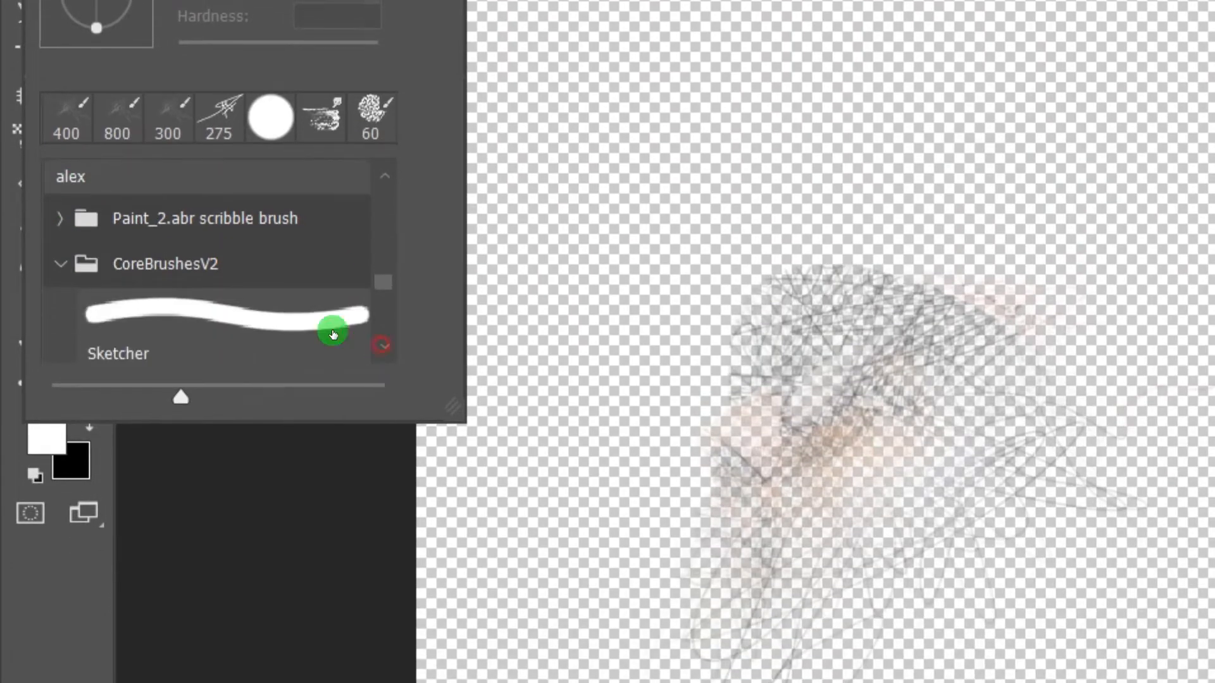
{"action": "left_click", "coordinate": [278, 338]}
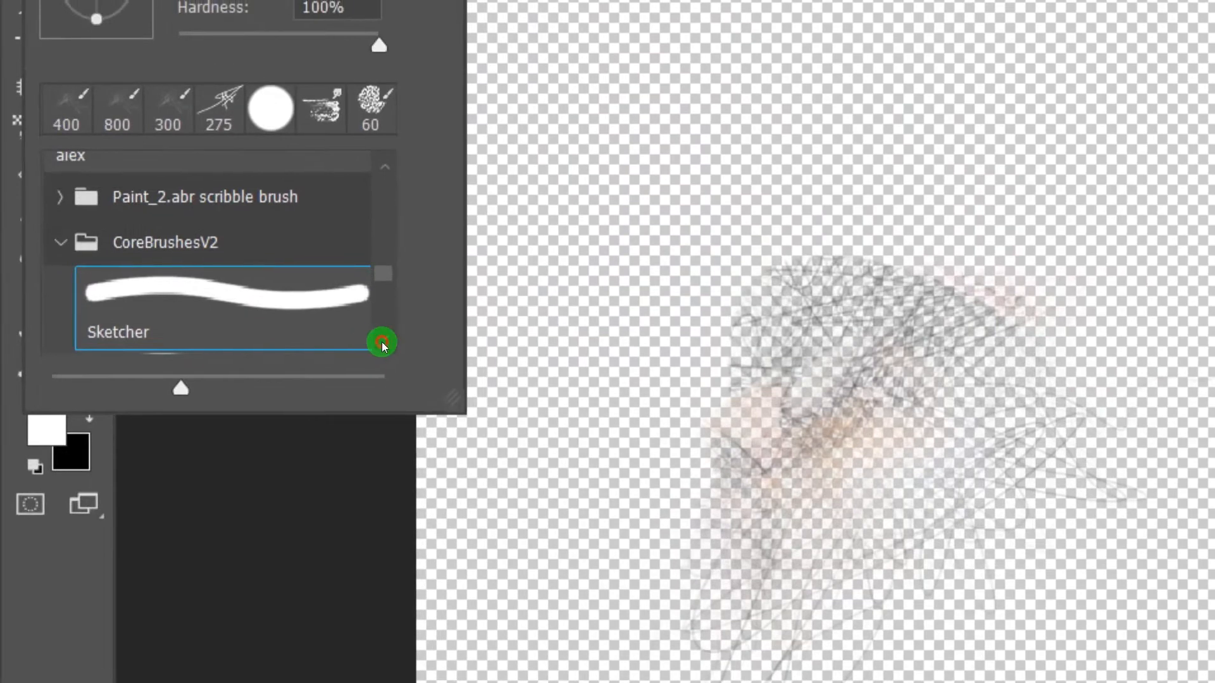
{"action": "left_click", "coordinate": [318, 297]}
{"action": "left_click", "coordinate": [382, 341]}
{"action": "left_click", "coordinate": [268, 299]}
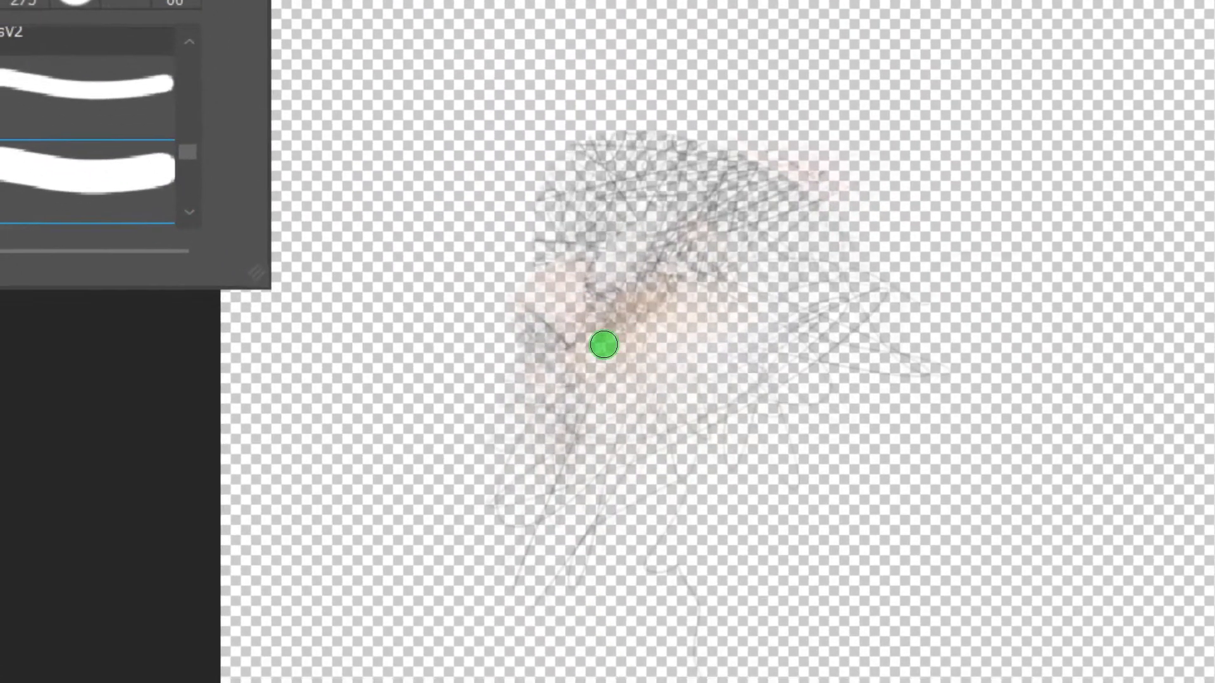
{"action": "left_click", "coordinate": [604, 345]}
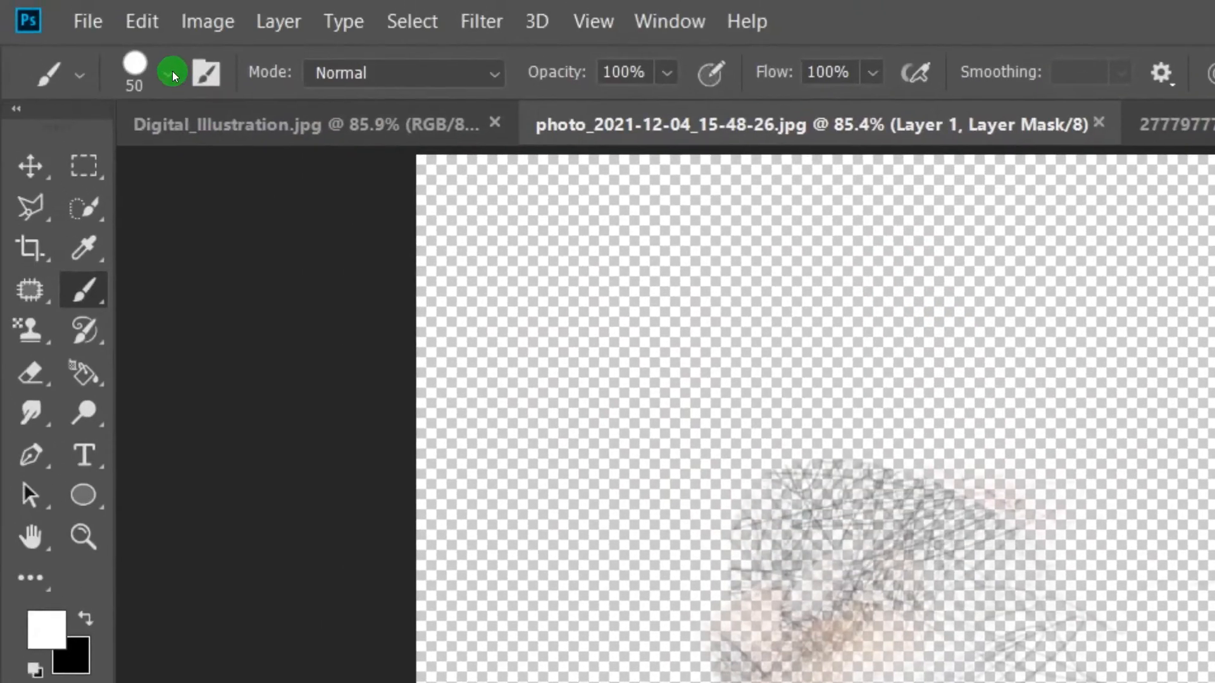
Try the Sketcher brush from CoreBrushesV2 with small white dabs on the mask around the nose and mouth
{"action": "left_click", "coordinate": [171, 67]}
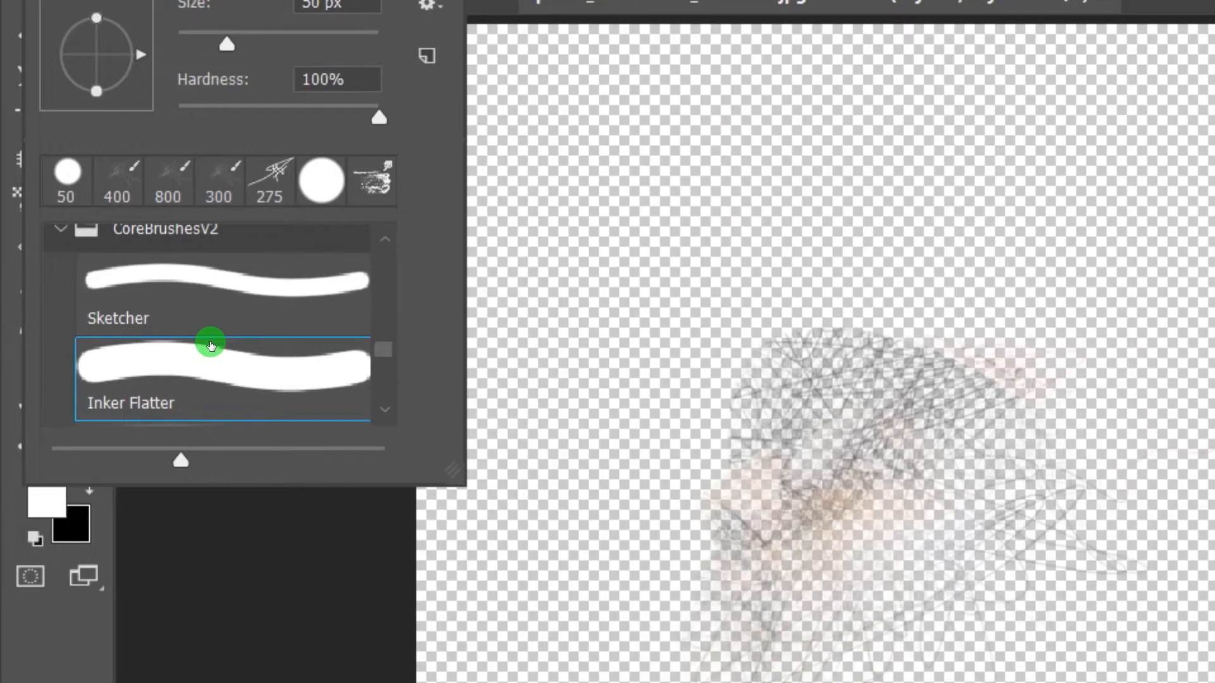
{"action": "left_click", "coordinate": [203, 309]}
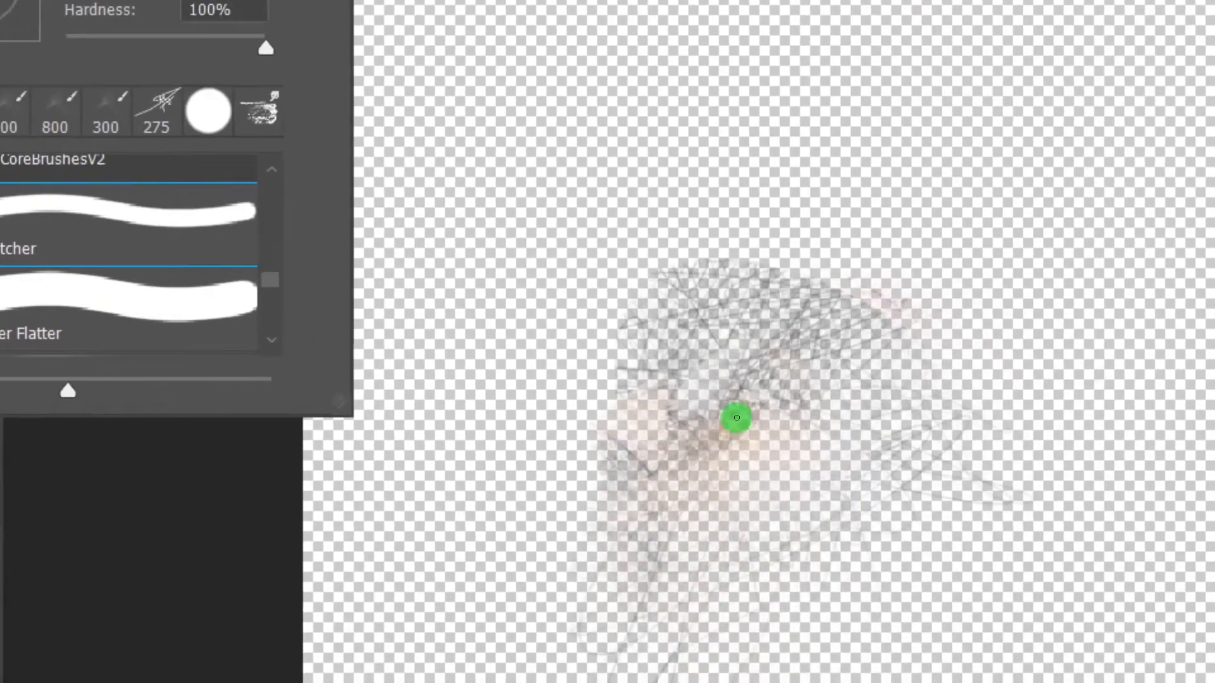
{"action": "left_click", "coordinate": [775, 471]}
{"action": "left_click", "coordinate": [753, 518]}
{"action": "left_click", "coordinate": [589, 345]}
{"action": "left_click", "coordinate": [574, 355]}
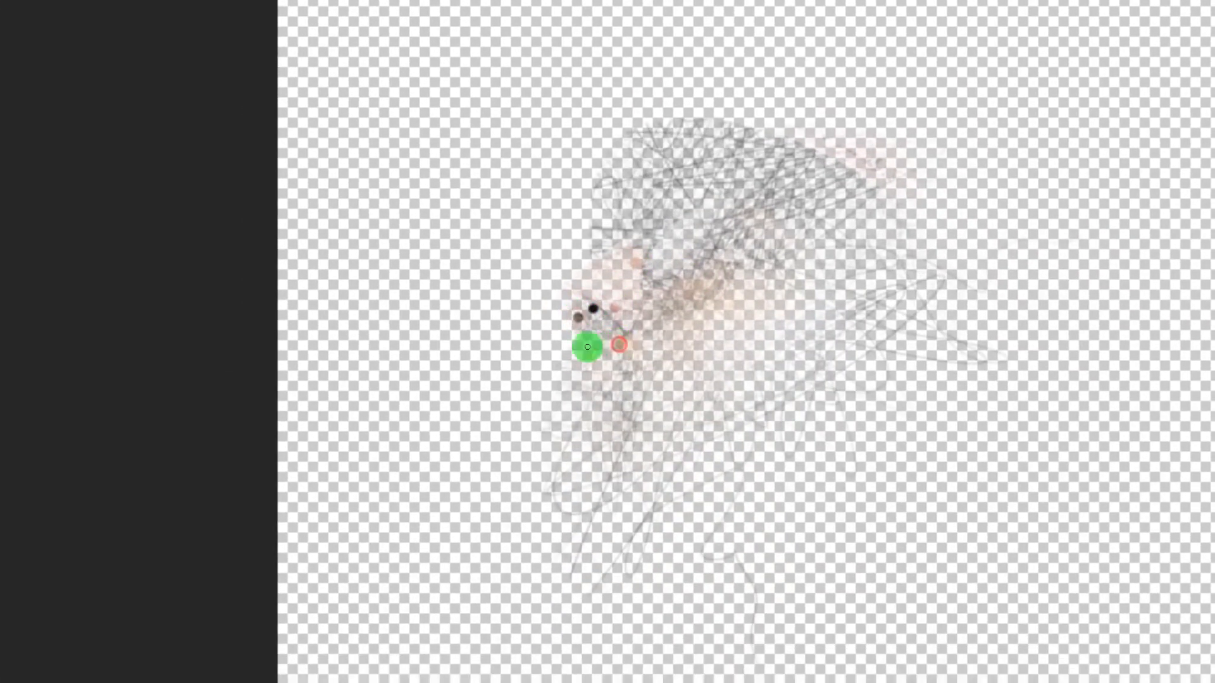
{"action": "left_click", "coordinate": [577, 347]}
{"action": "left_click", "coordinate": [611, 364]}
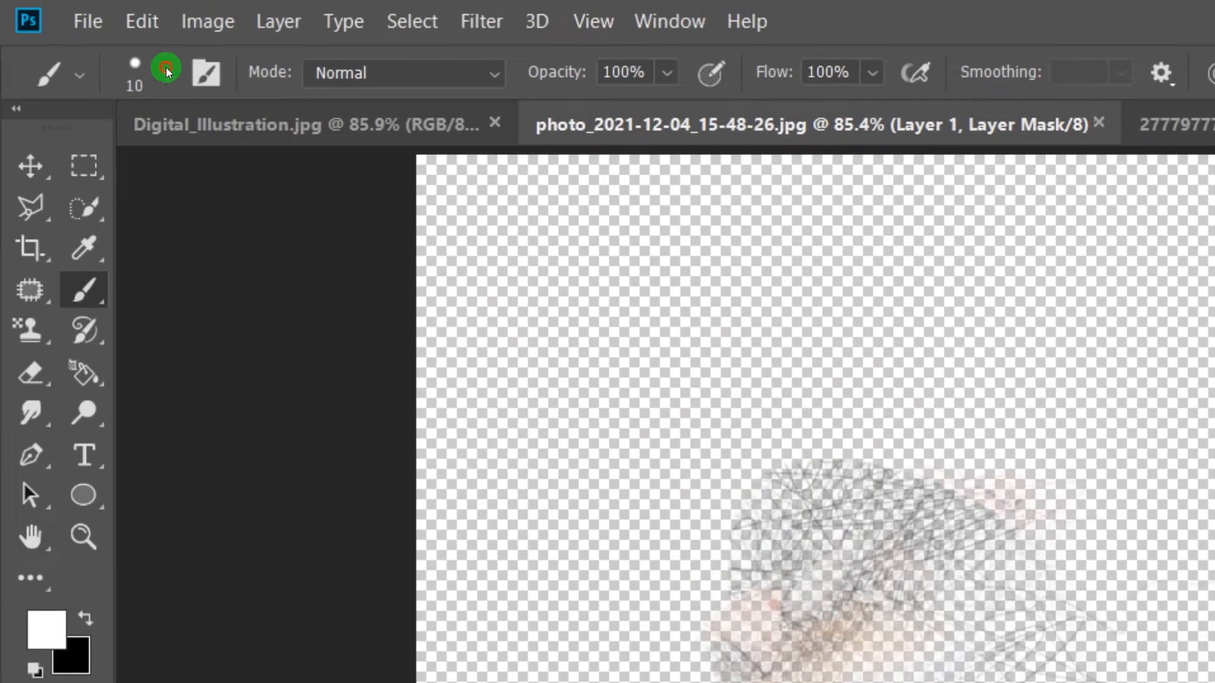
Browse the CoreBrushesV2 group and choose the Speckle Brush
{"action": "left_click", "coordinate": [168, 68]}
{"action": "scroll", "coordinate": [204, 415], "scroll_direction": "down", "scroll_amount": 2}
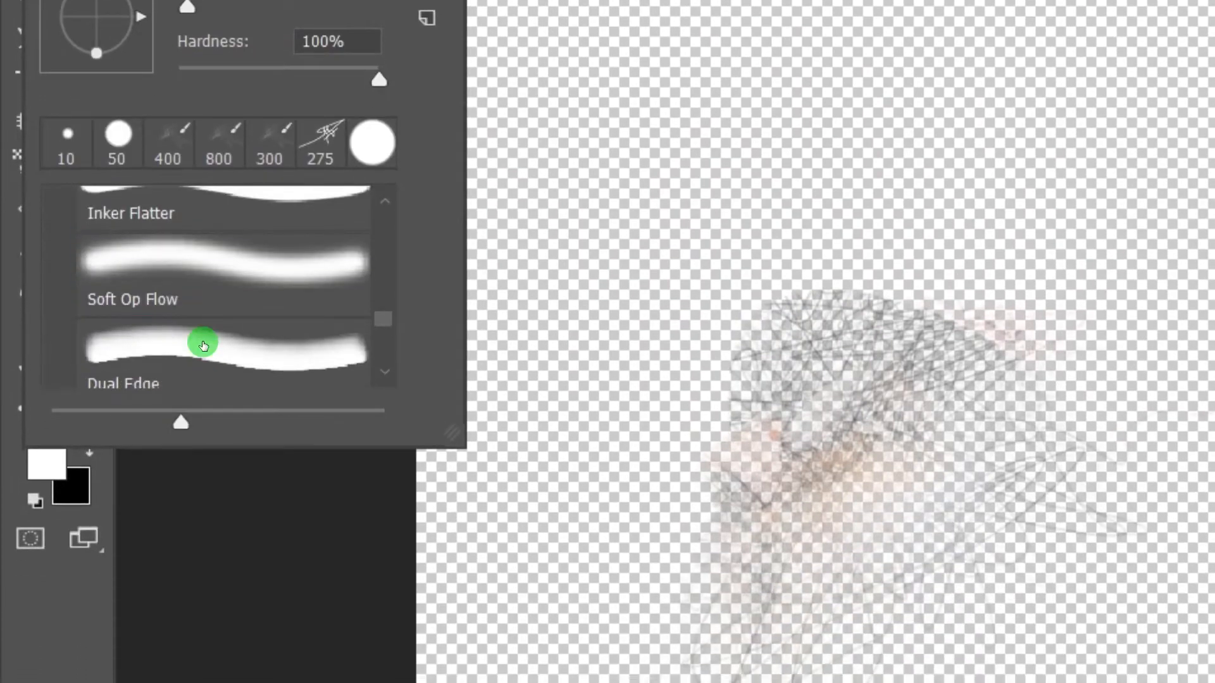
{"action": "scroll", "coordinate": [203, 345], "scroll_direction": "down", "scroll_amount": 4}
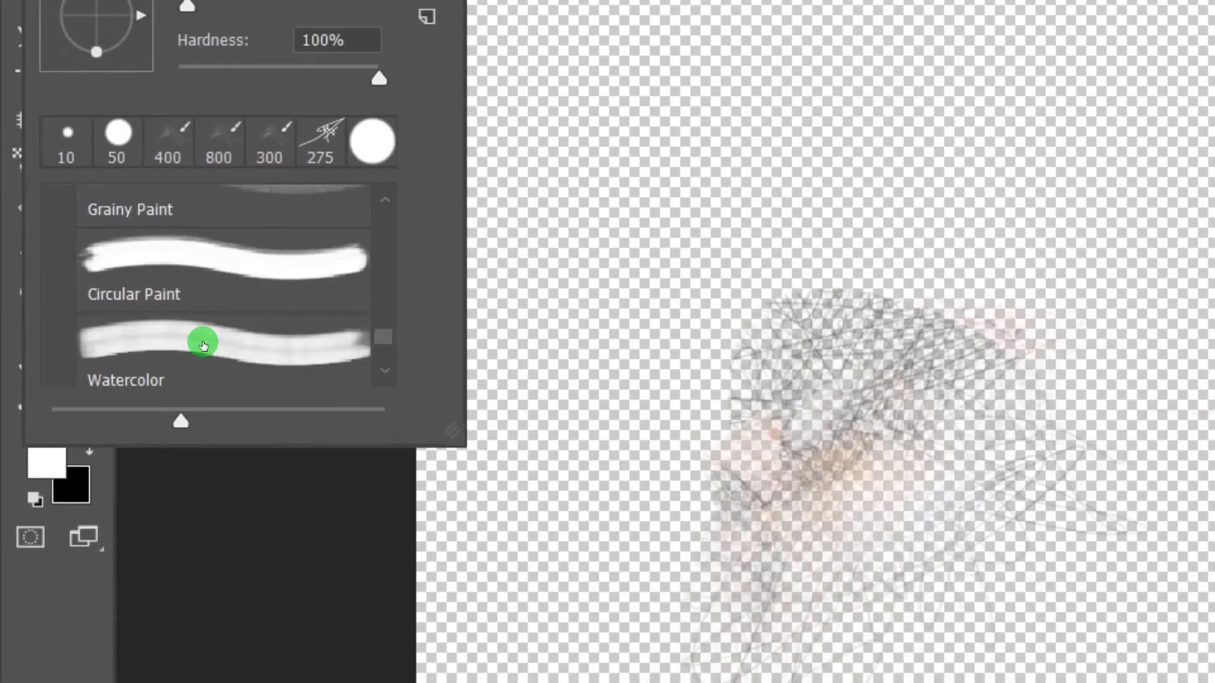
{"action": "scroll", "coordinate": [203, 345], "scroll_direction": "down", "scroll_amount": 3}
{"action": "scroll", "coordinate": [204, 347], "scroll_direction": "down", "scroll_amount": 2}
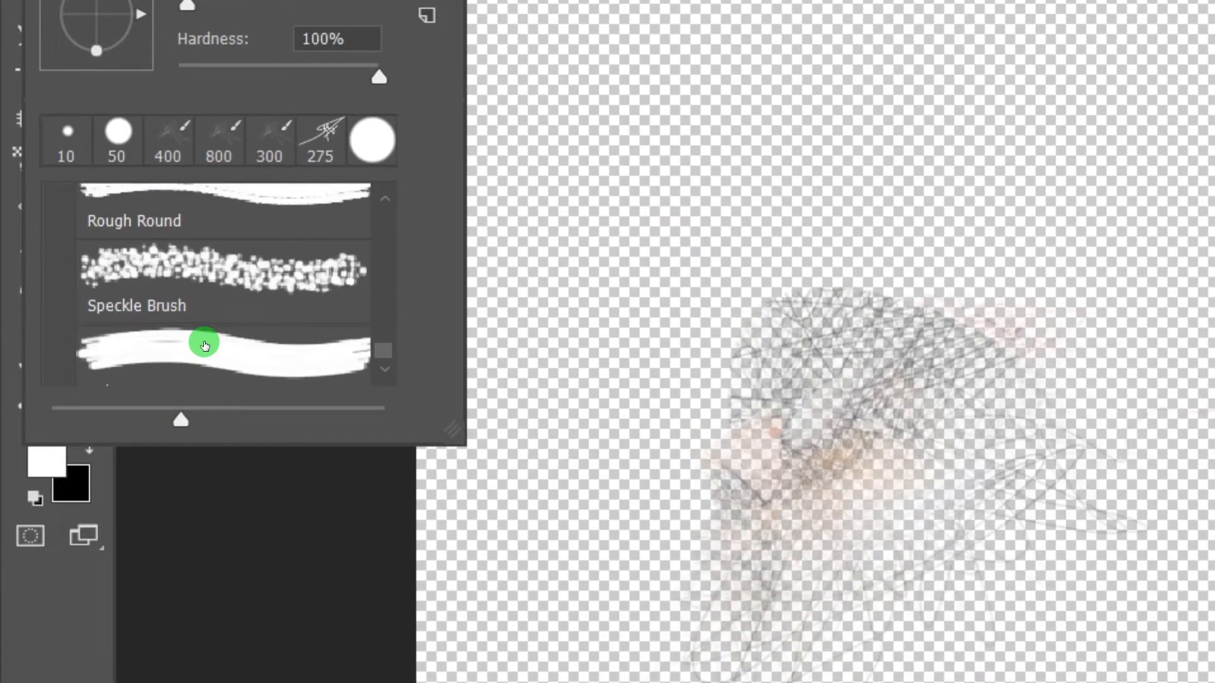
{"action": "scroll", "coordinate": [207, 344], "scroll_direction": "down", "scroll_amount": 1}
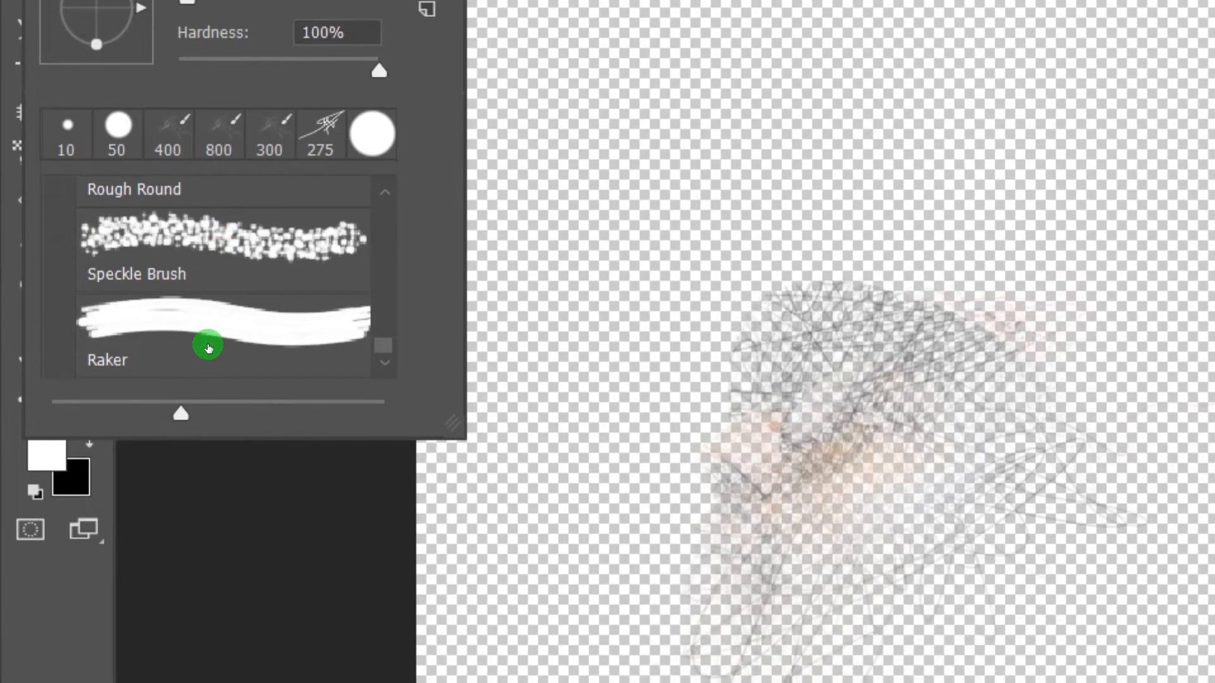
{"action": "left_click", "coordinate": [206, 245]}
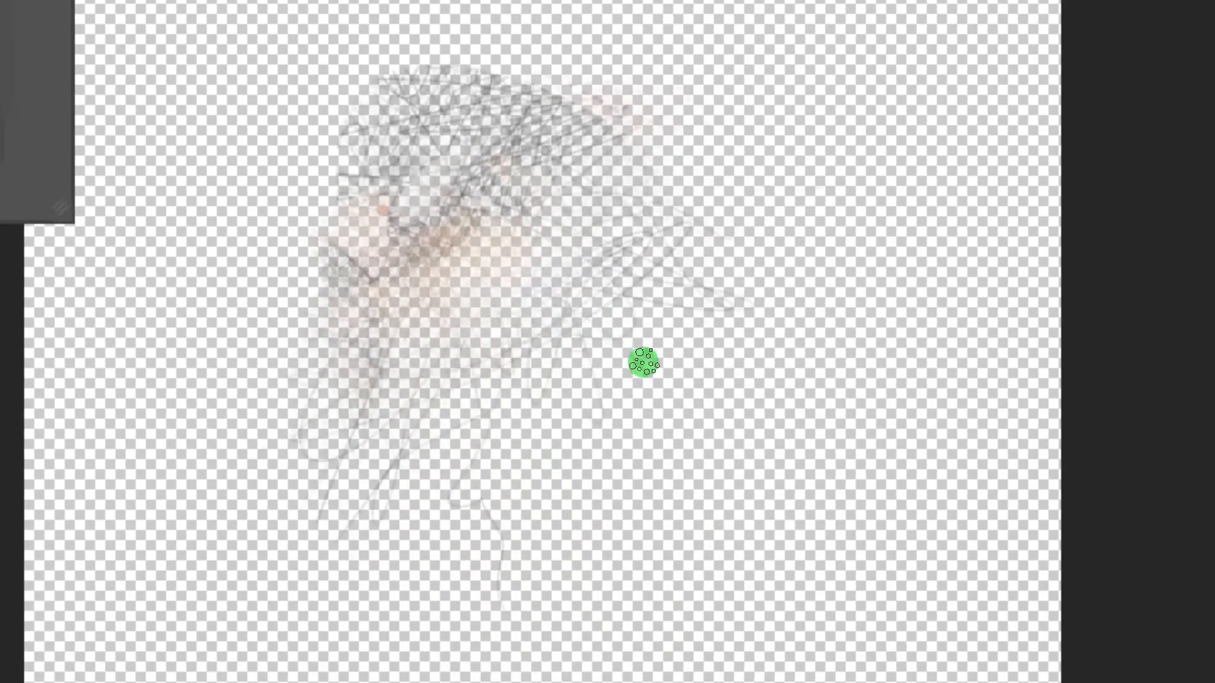
Try the Speckle Brush on the mask over the face at several sizes, including 700 and 250 px, and undo the stamps
{"action": "left_click", "coordinate": [617, 405]}
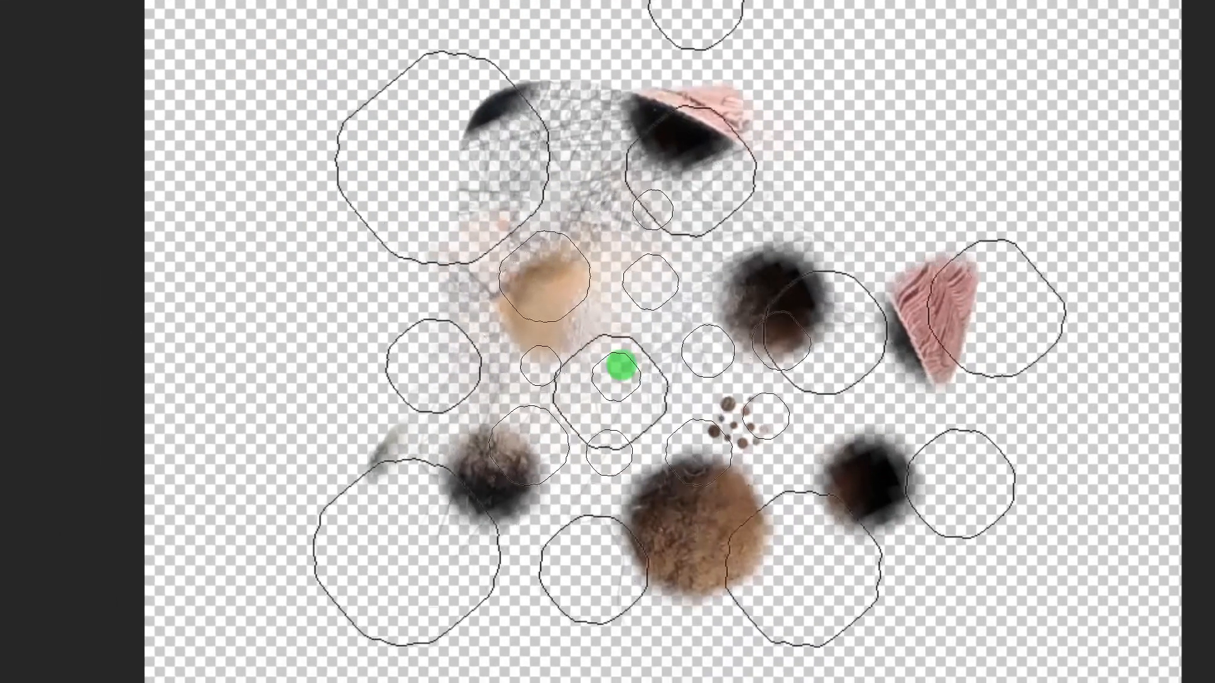
{"action": "key", "text": "bracketleft"}
{"action": "key", "text": "bracketleft"}
{"action": "key", "text": "bracketleft"}
{"action": "key", "text": "bracketleft"}
{"action": "left_click", "coordinate": [598, 331]}
{"action": "left_click", "coordinate": [545, 294]}
{"action": "left_click", "coordinate": [535, 244]}
{"action": "left_click", "coordinate": [573, 270]}
{"action": "left_click", "coordinate": [617, 340]}
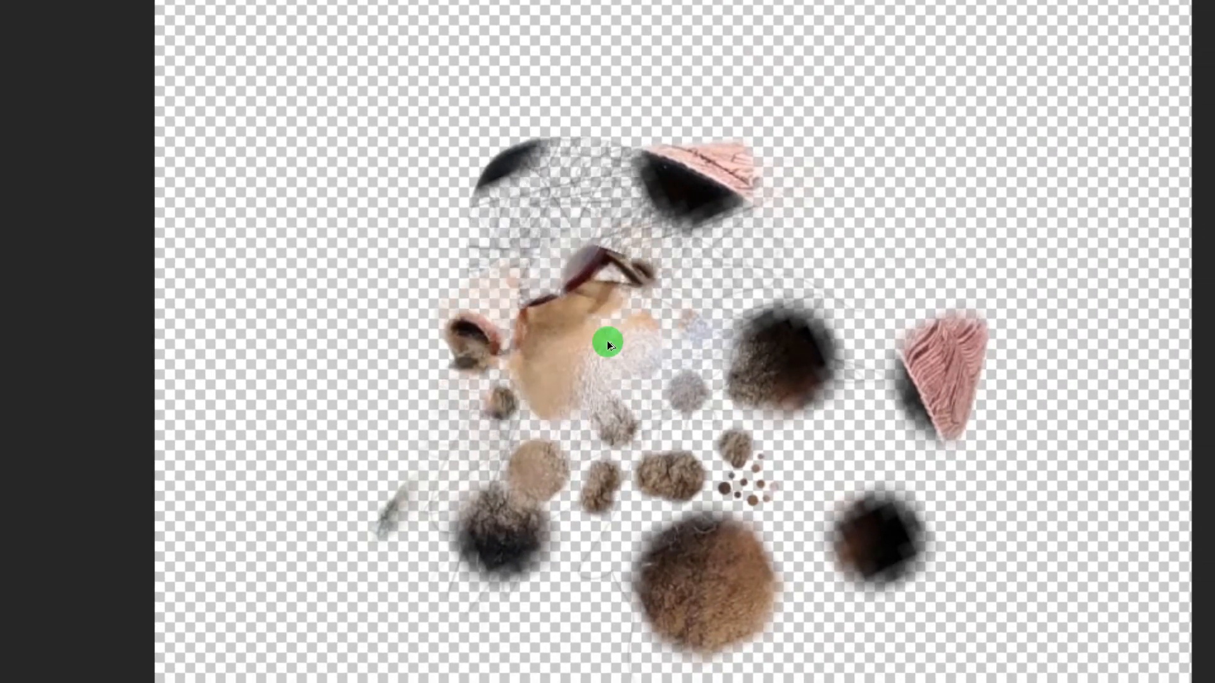
{"action": "key", "text": "ctrl+z"}
{"action": "key", "text": "ctrl+z"}
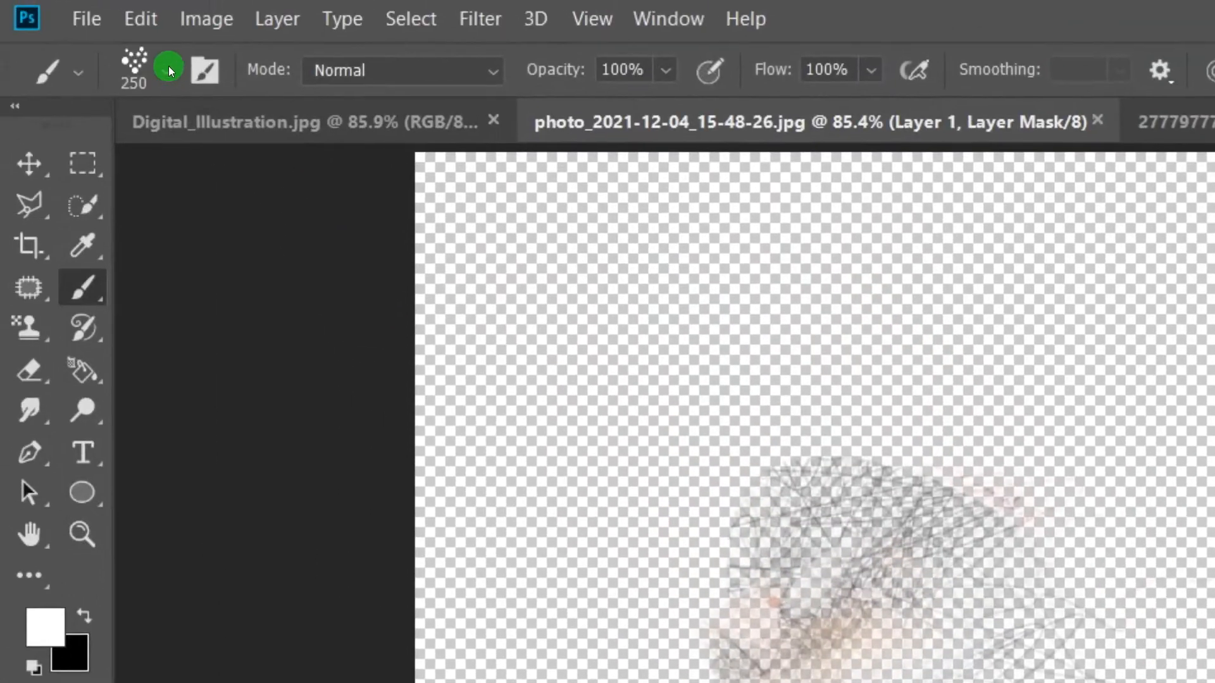
Expand the Paint_2.abr scribble brush group and choose the Paint_2 brush again
{"action": "left_click", "coordinate": [169, 66]}
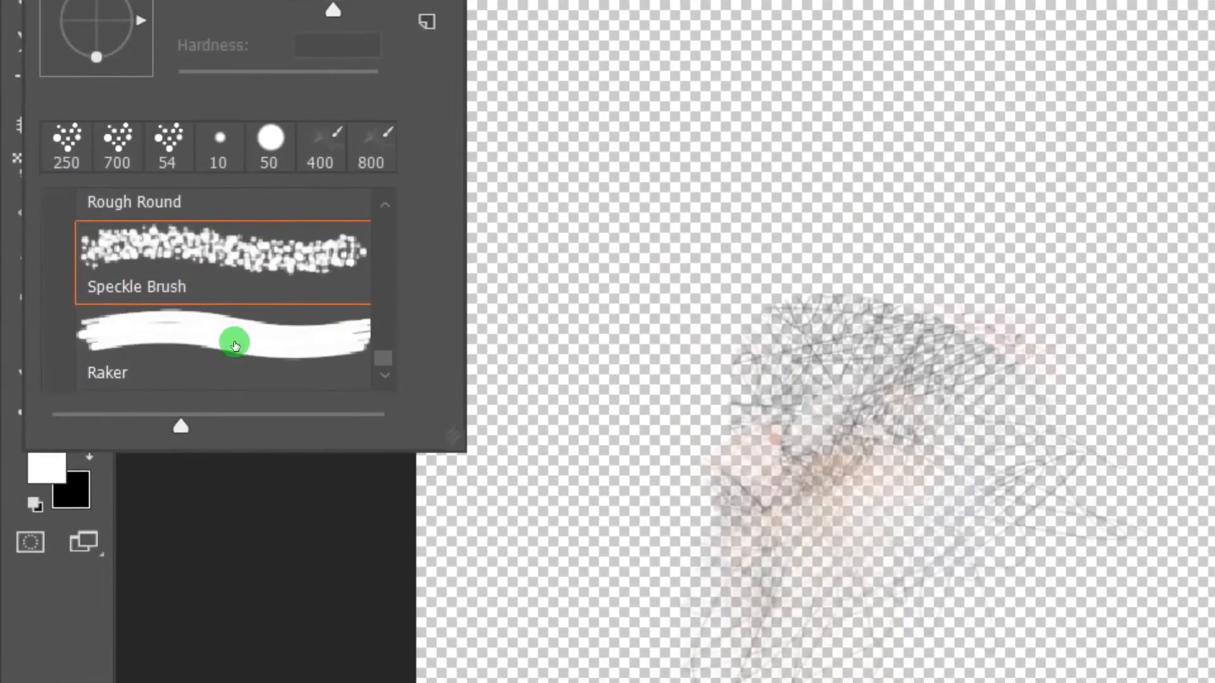
{"action": "scroll", "coordinate": [228, 340], "scroll_direction": "up", "scroll_amount": 2}
{"action": "scroll", "coordinate": [228, 340], "scroll_direction": "up", "scroll_amount": 2}
{"action": "scroll", "coordinate": [227, 344], "scroll_direction": "up", "scroll_amount": 5}
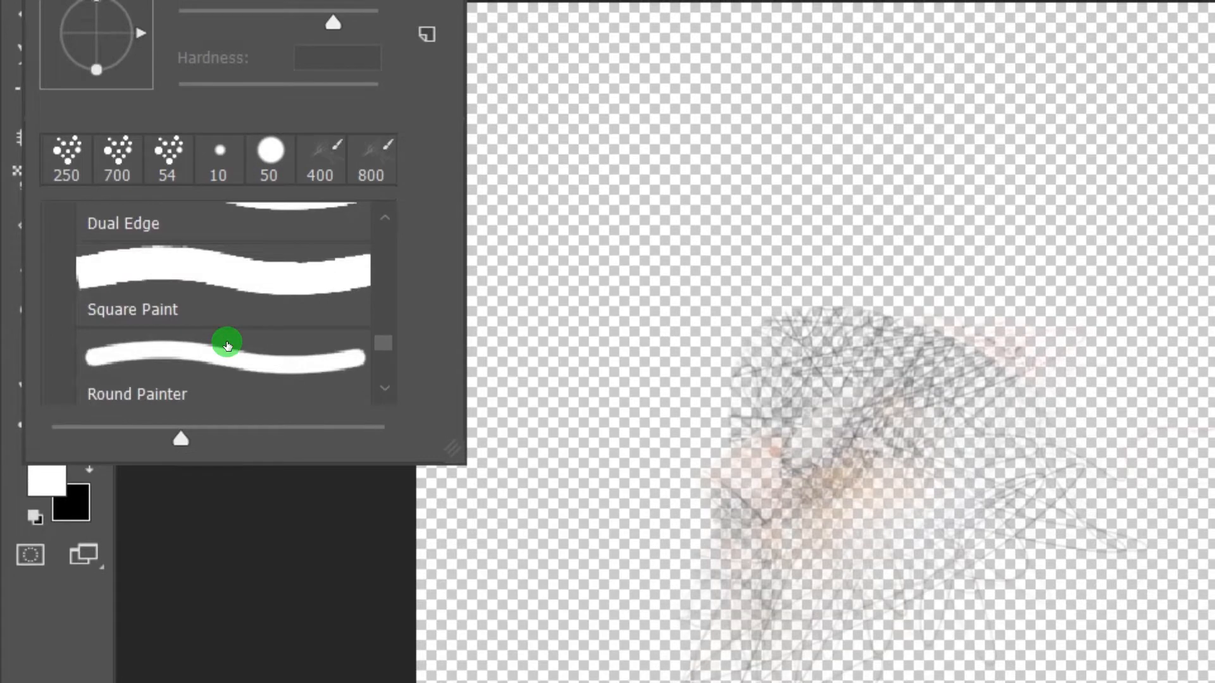
{"action": "scroll", "coordinate": [228, 344], "scroll_direction": "up", "scroll_amount": 4}
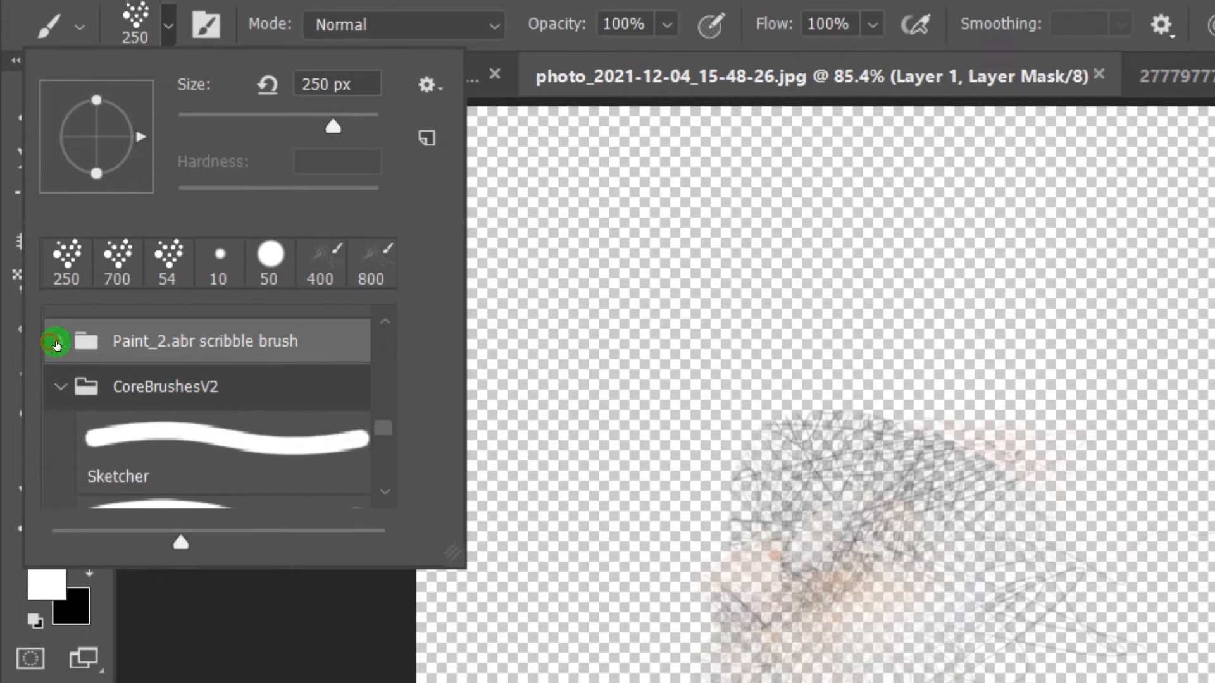
{"action": "left_click", "coordinate": [56, 344]}
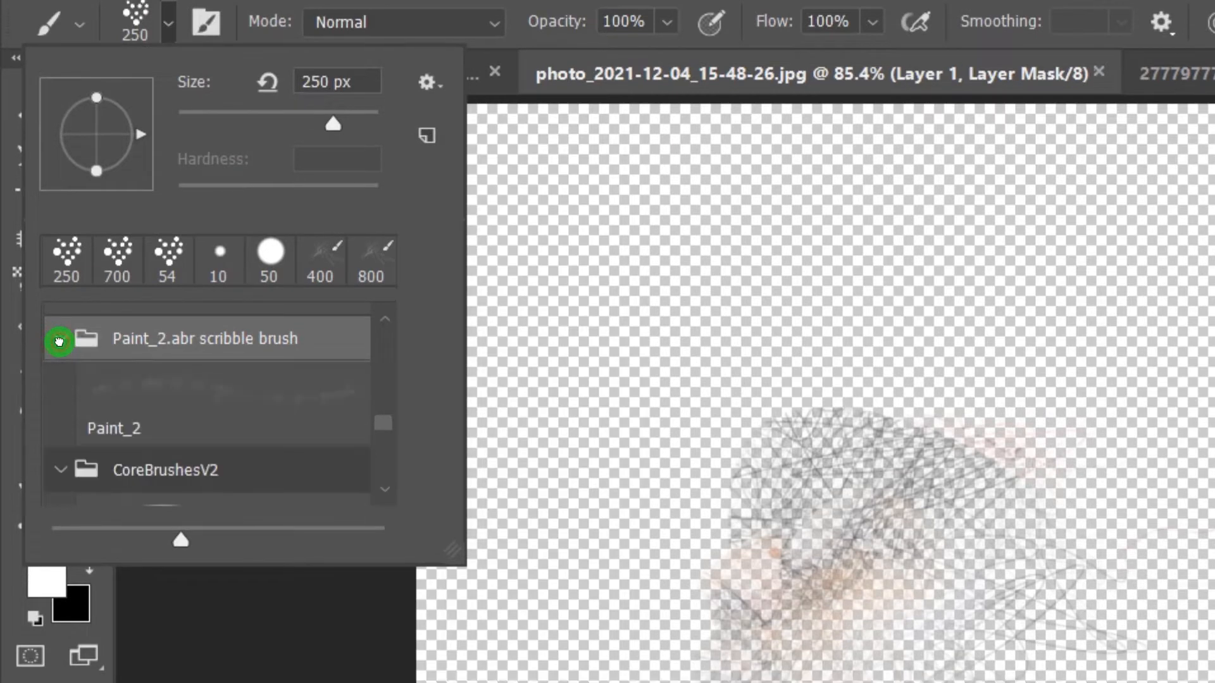
{"action": "left_click", "coordinate": [143, 419]}
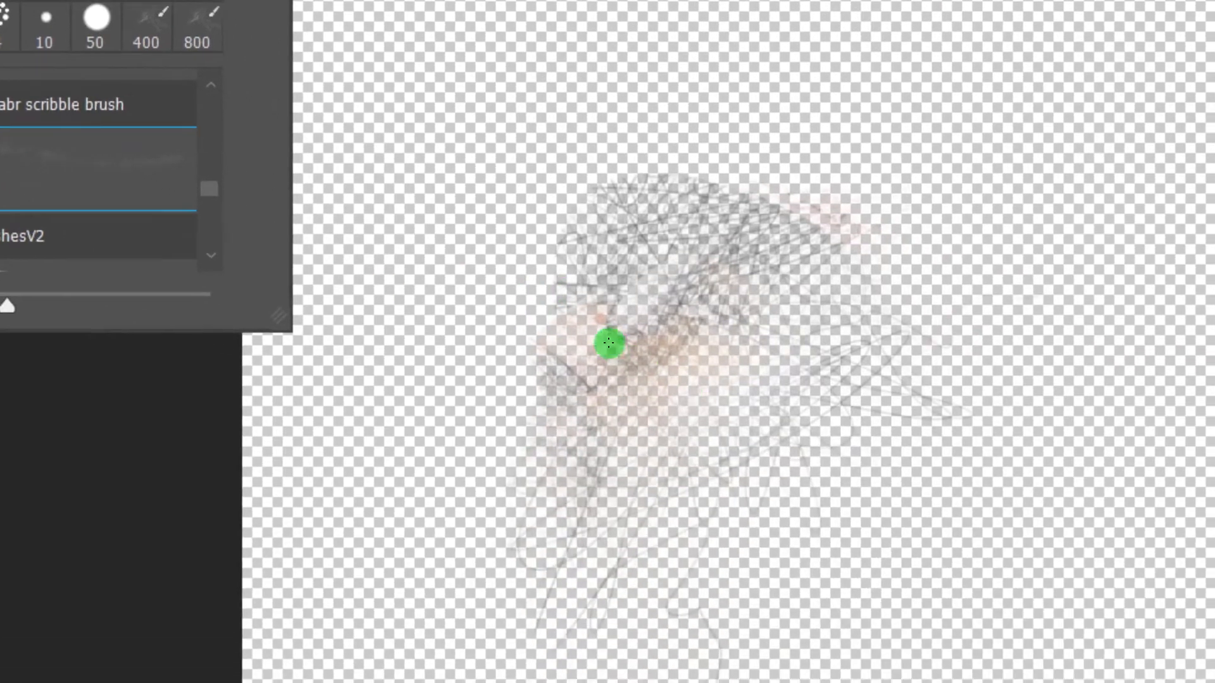
Stamp the Paint_2 brush in white at 300 px on the mask over the cheek, beard, nose and mouth
{"action": "left_click", "coordinate": [710, 422]}
{"action": "left_click", "coordinate": [684, 474]}
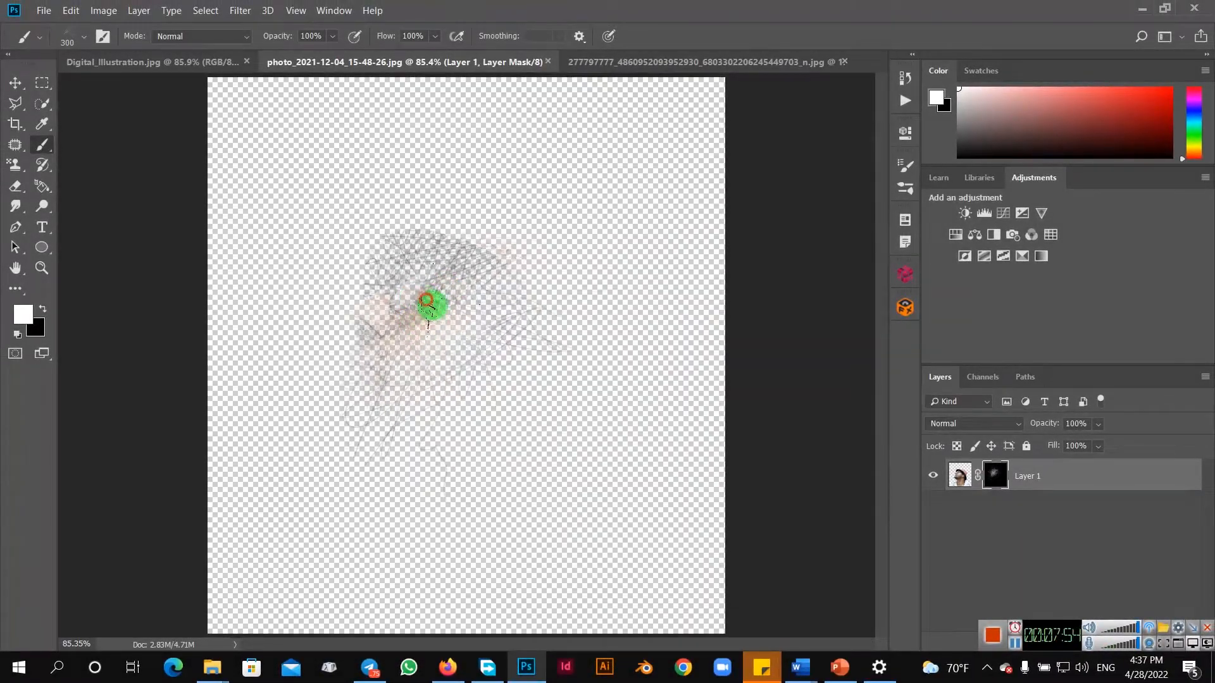
{"action": "left_click", "coordinate": [424, 317]}
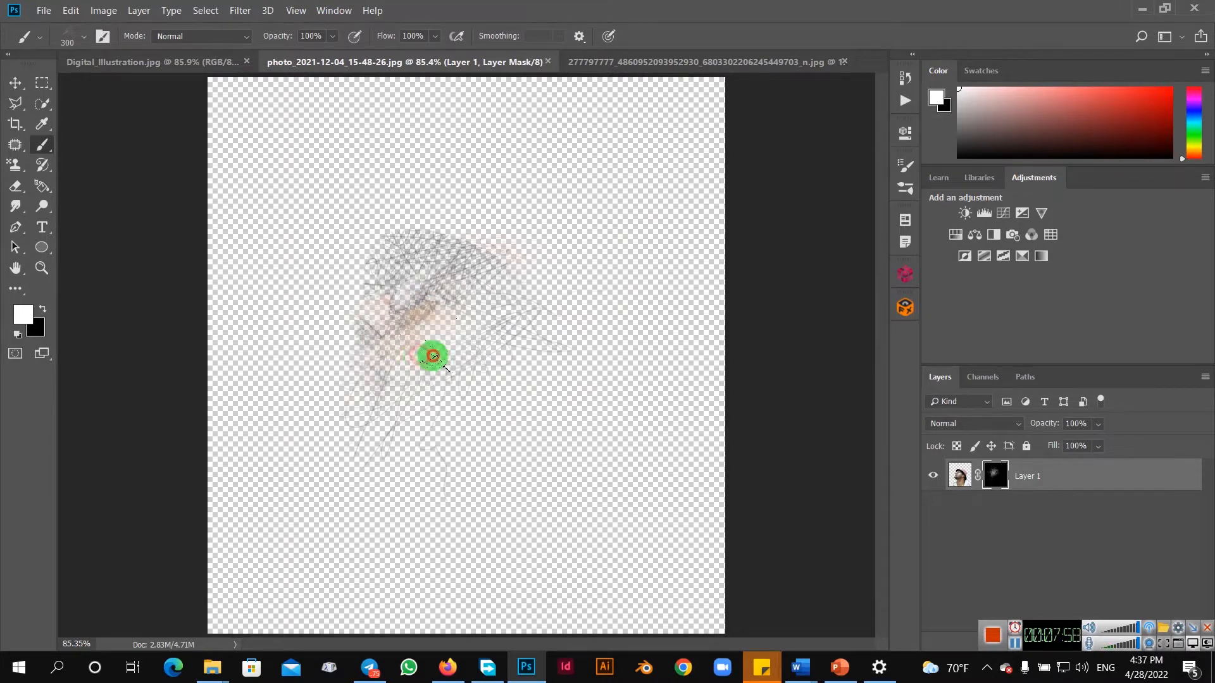
{"action": "left_click", "coordinate": [397, 372]}
{"action": "left_click", "coordinate": [403, 367]}
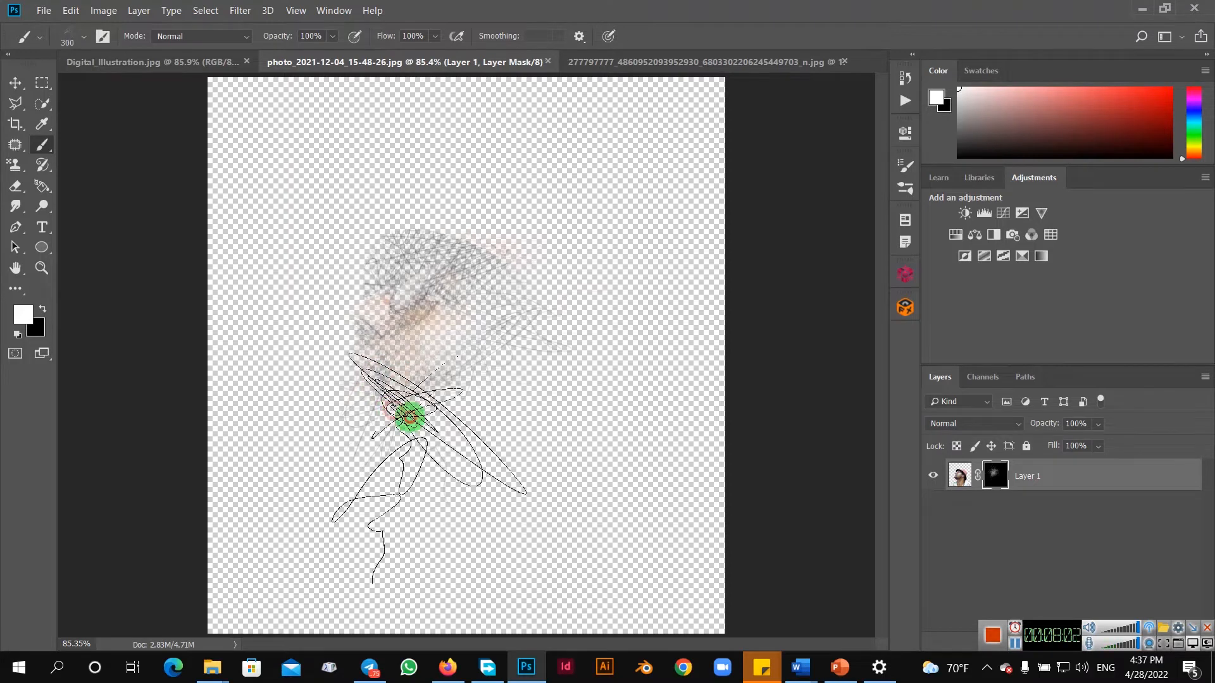
{"action": "left_click", "coordinate": [359, 356]}
{"action": "left_click", "coordinate": [355, 320]}
{"action": "left_click", "coordinate": [348, 348]}
{"action": "left_click", "coordinate": [353, 373]}
{"action": "left_click", "coordinate": [342, 372]}
{"action": "left_click", "coordinate": [355, 355]}
{"action": "left_click", "coordinate": [356, 340]}
Continue revealing the glasses, the cap and the back of the head on the mask with white Paint_2 stamps
{"action": "left_click", "coordinate": [395, 312]}
{"action": "left_click", "coordinate": [415, 294]}
{"action": "left_click", "coordinate": [439, 258]}
{"action": "left_click", "coordinate": [475, 260]}
{"action": "mouse_move", "coordinate": [510, 295]}
{"action": "left_mouse_down"}
{"action": "mouse_move", "coordinate": [514, 309]}
{"action": "mouse_move", "coordinate": [485, 287]}
{"action": "mouse_move", "coordinate": [531, 328]}
{"action": "mouse_move", "coordinate": [524, 361]}
{"action": "mouse_move", "coordinate": [491, 361]}
{"action": "mouse_move", "coordinate": [485, 375]}
{"action": "left_mouse_up"}
{"action": "left_click", "coordinate": [486, 378]}
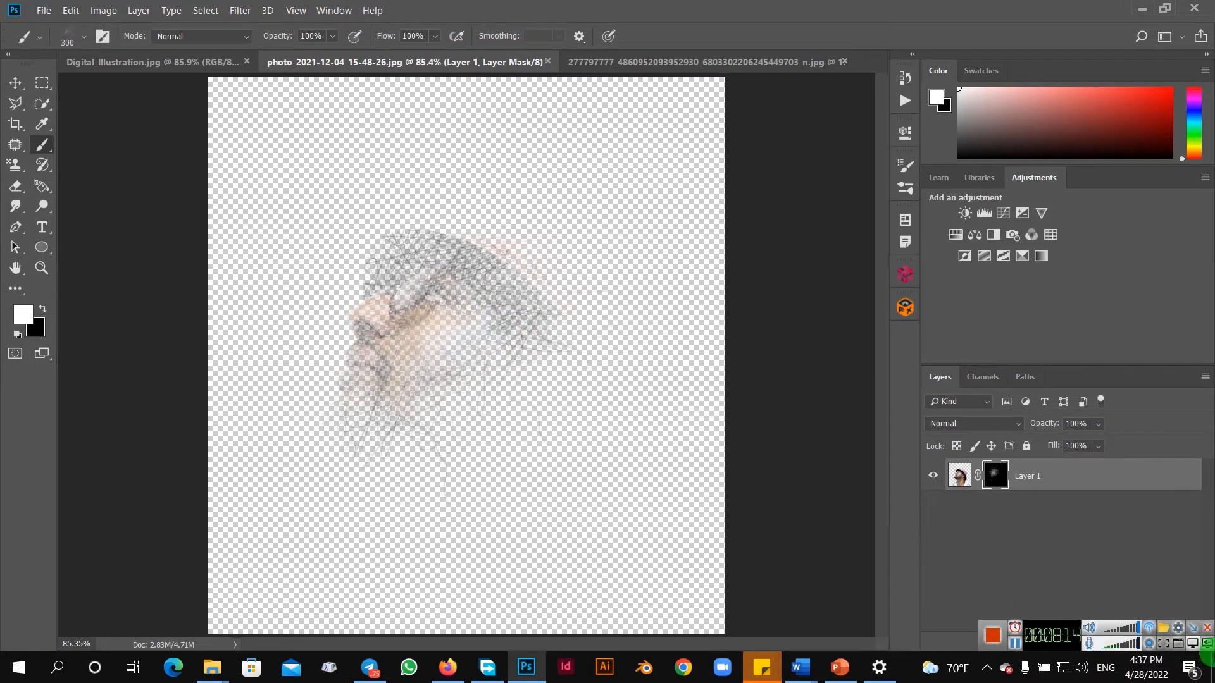
Add a bright blue Solid Color fill layer and move it below Layer 1
{"action": "left_click", "coordinate": [1194, 636]}
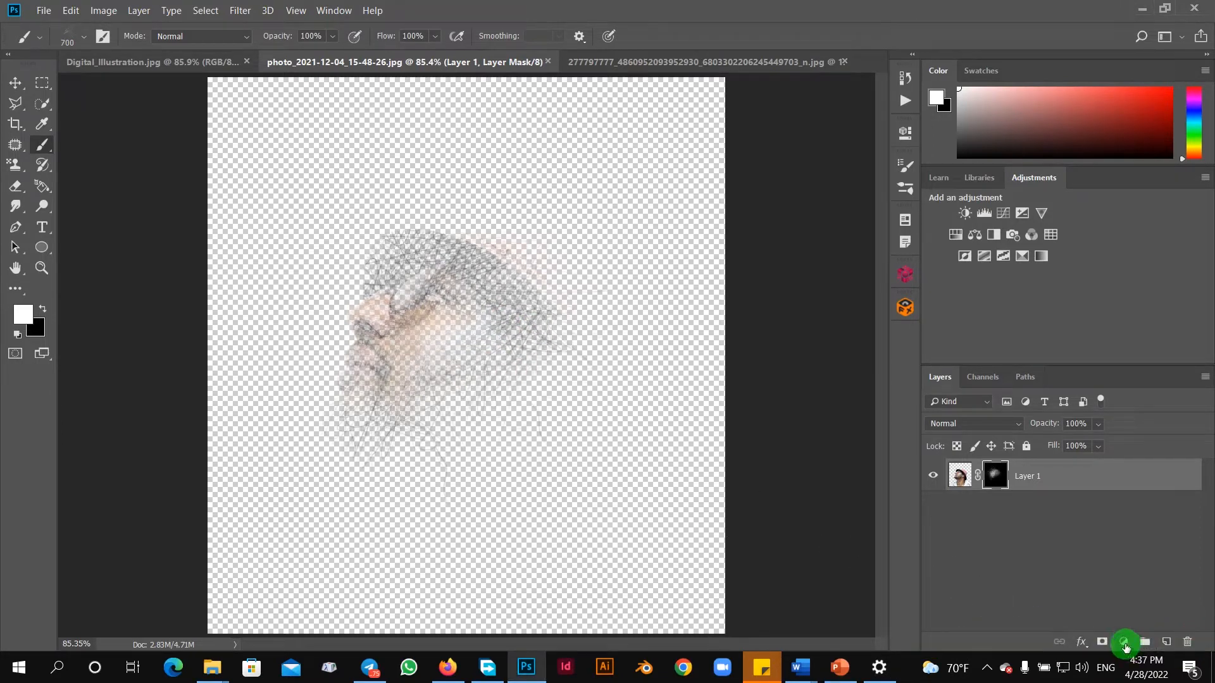
{"action": "left_click", "coordinate": [1124, 648]}
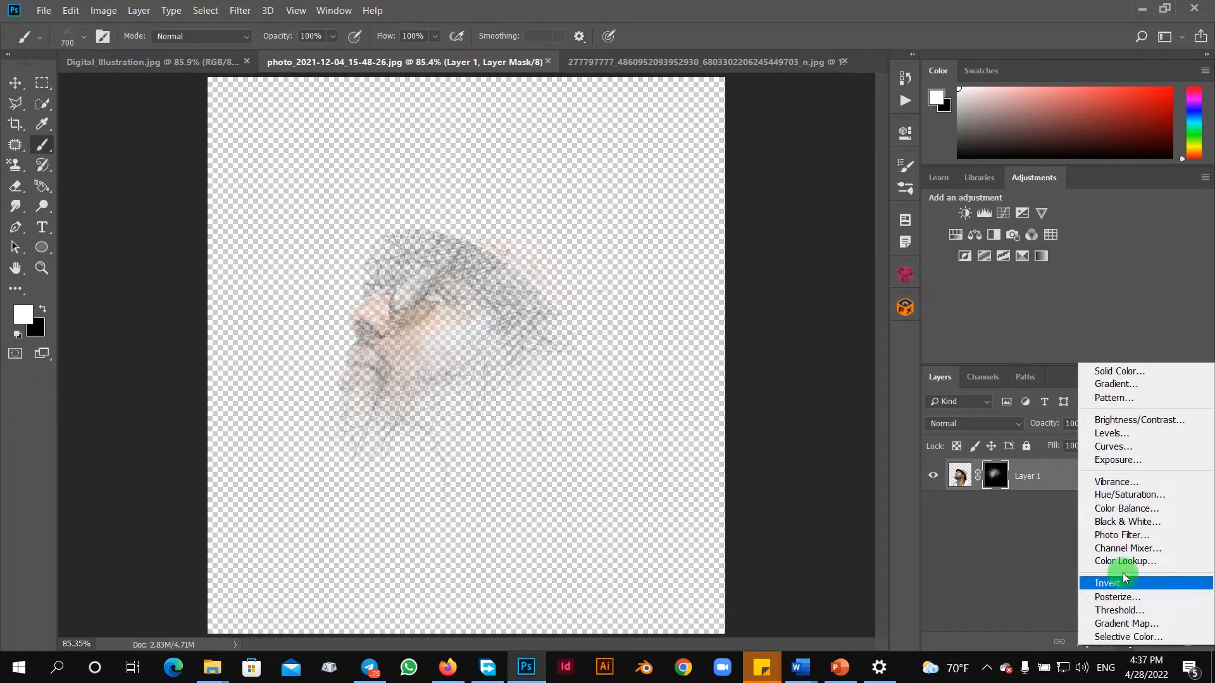
{"action": "left_click", "coordinate": [1118, 372]}
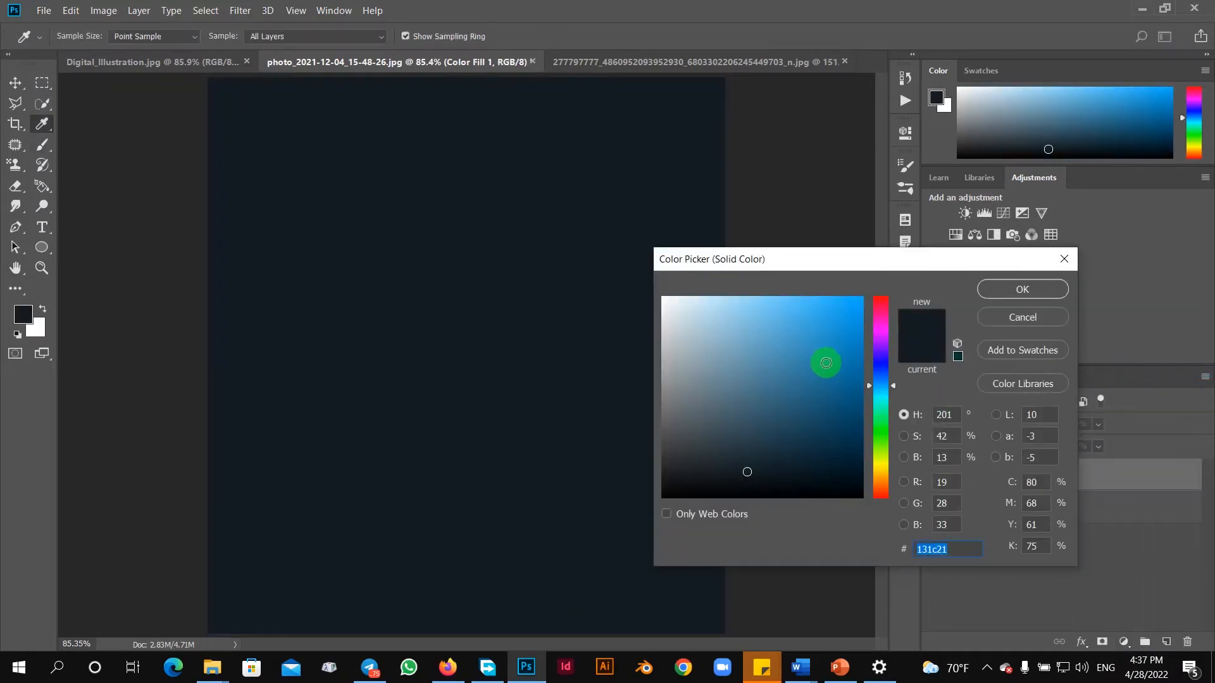
{"action": "left_click_drag", "start_coordinate": [847, 407], "coordinate": [858, 289]}
{"action": "left_click", "coordinate": [999, 292]}
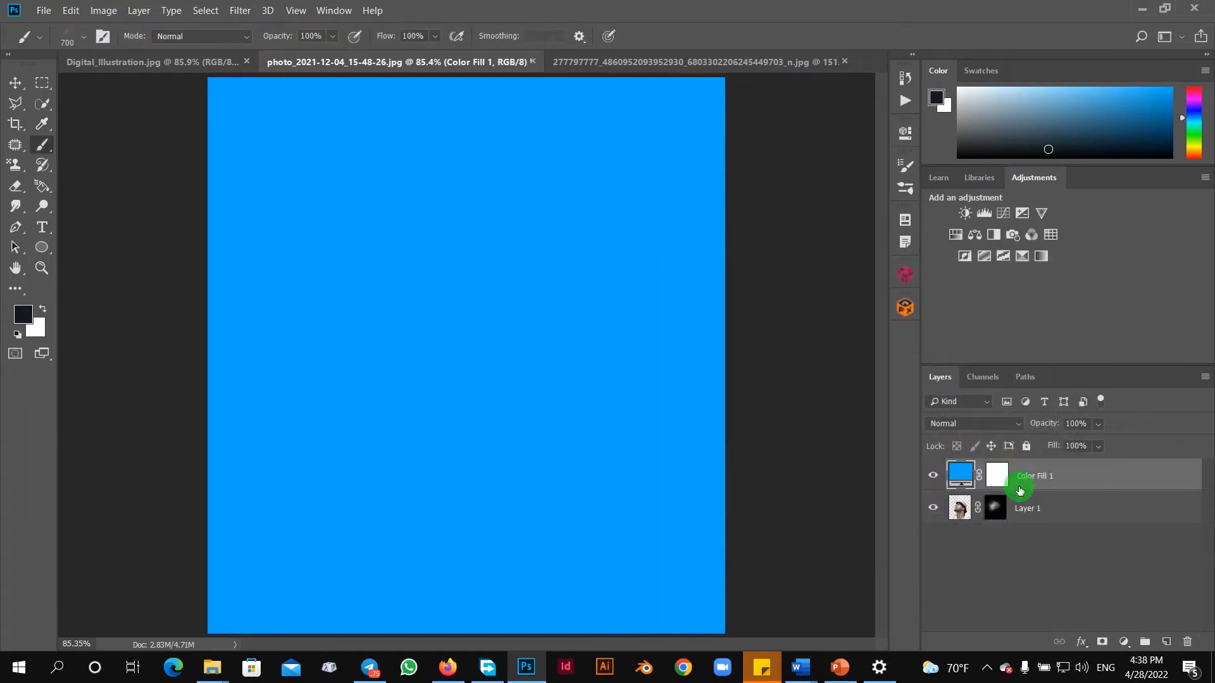
{"action": "left_click_drag", "start_coordinate": [1074, 483], "coordinate": [1073, 525]}
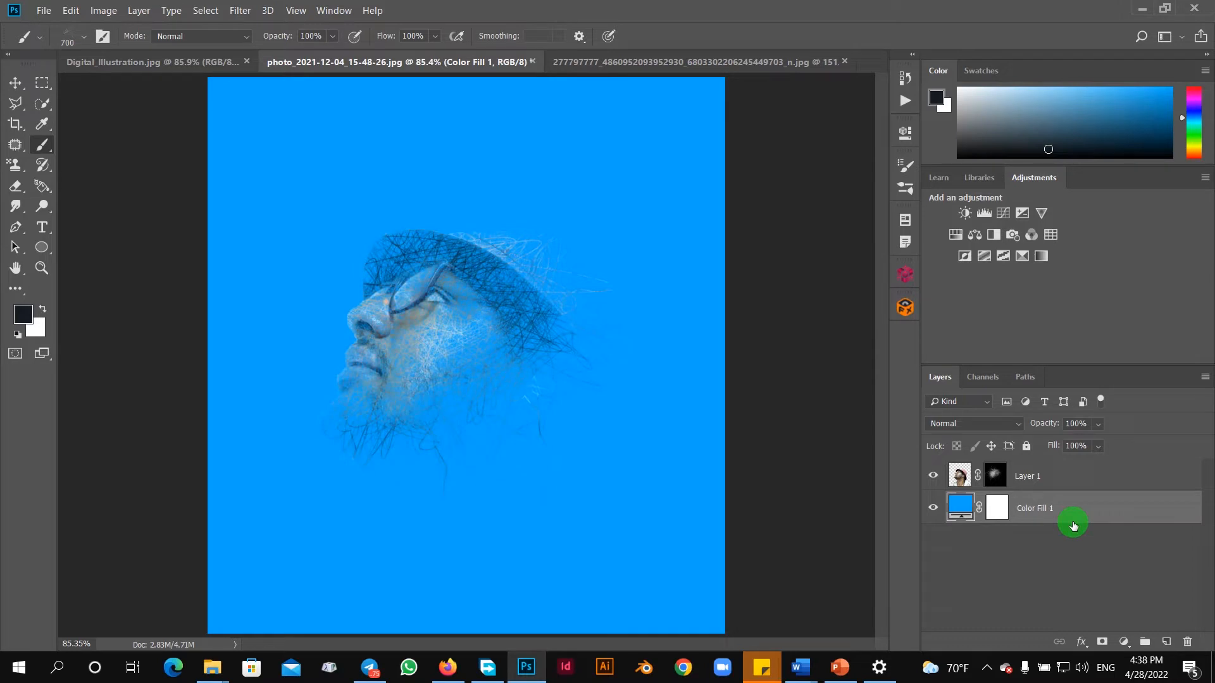
Add a new layer above Color Fill 1 and paint dark 700 px scribbles around the cap, face, beard and back of the head
{"action": "left_click", "coordinate": [1175, 643]}
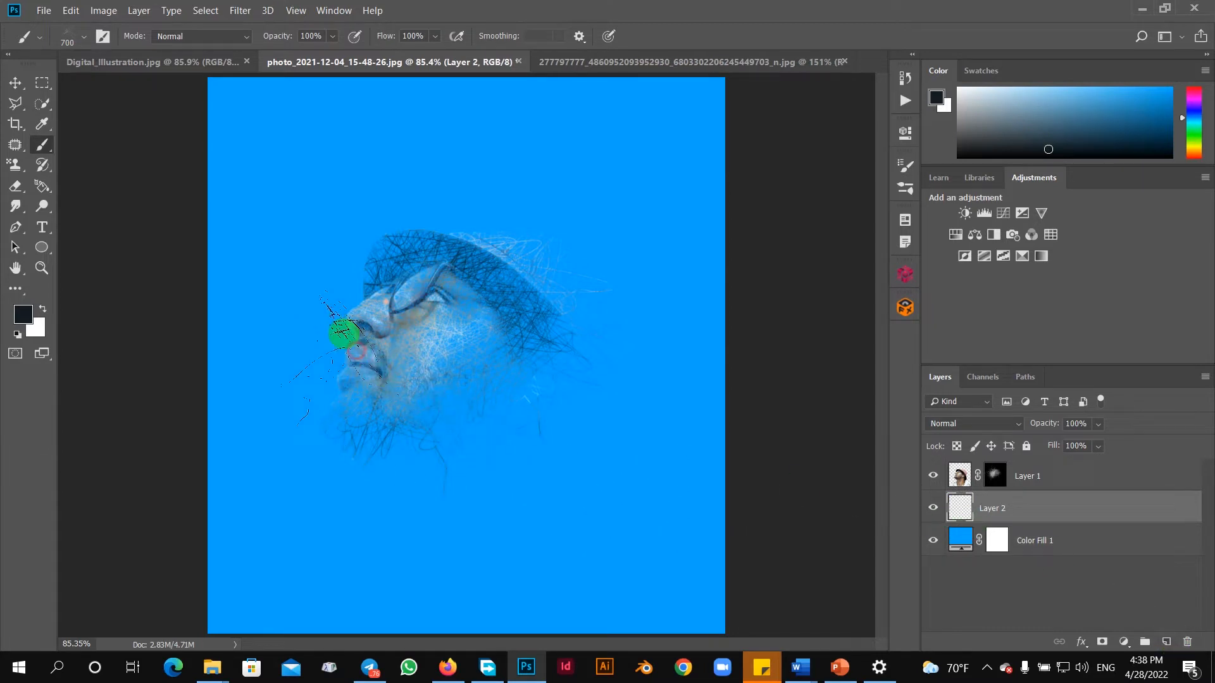
{"action": "mouse_move", "coordinate": [382, 268]}
{"action": "left_mouse_down"}
{"action": "mouse_move", "coordinate": [391, 246]}
{"action": "mouse_move", "coordinate": [423, 246]}
{"action": "mouse_move", "coordinate": [407, 239]}
{"action": "mouse_move", "coordinate": [467, 269]}
{"action": "mouse_move", "coordinate": [495, 253]}
{"action": "mouse_move", "coordinate": [530, 278]}
{"action": "mouse_move", "coordinate": [532, 311]}
{"action": "mouse_move", "coordinate": [502, 359]}
{"action": "mouse_move", "coordinate": [410, 432]}
{"action": "mouse_move", "coordinate": [404, 477]}
{"action": "mouse_move", "coordinate": [414, 441]}
{"action": "mouse_move", "coordinate": [369, 403]}
{"action": "mouse_move", "coordinate": [370, 380]}
{"action": "mouse_move", "coordinate": [357, 421]}
{"action": "mouse_move", "coordinate": [381, 436]}
{"action": "left_mouse_up"}
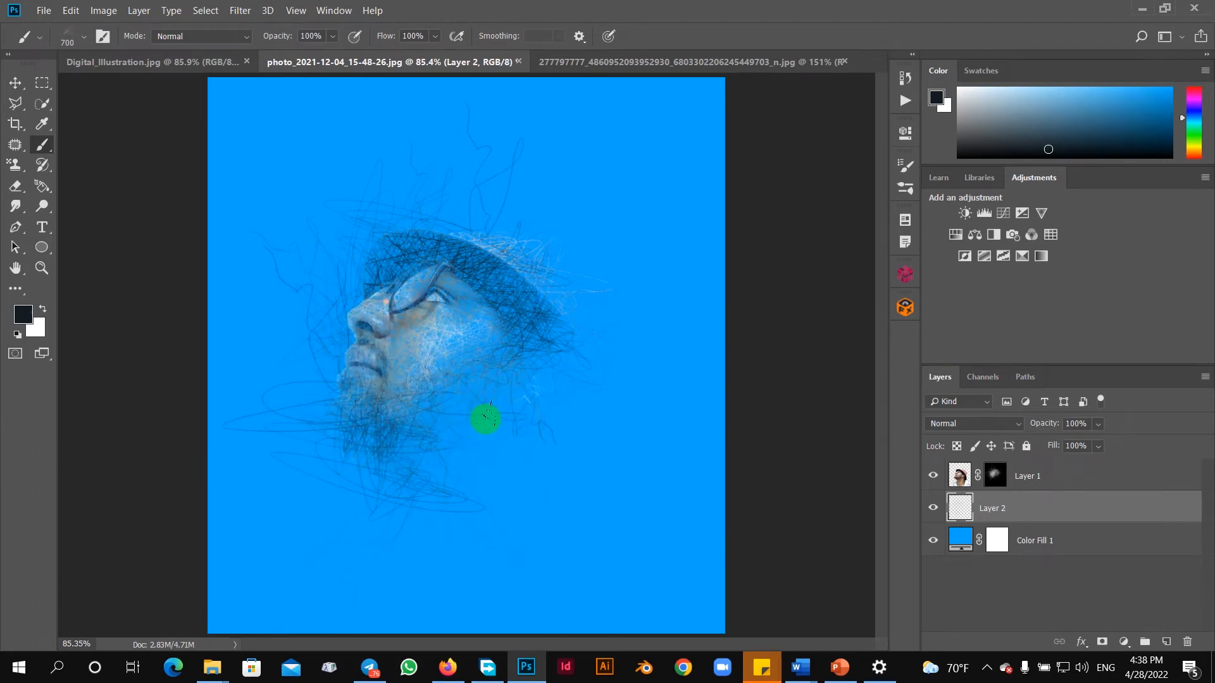
{"action": "mouse_move", "coordinate": [528, 457]}
{"action": "left_mouse_down"}
{"action": "mouse_move", "coordinate": [556, 352]}
{"action": "mouse_move", "coordinate": [597, 276]}
{"action": "mouse_move", "coordinate": [834, 438]}
{"action": "left_mouse_up"}
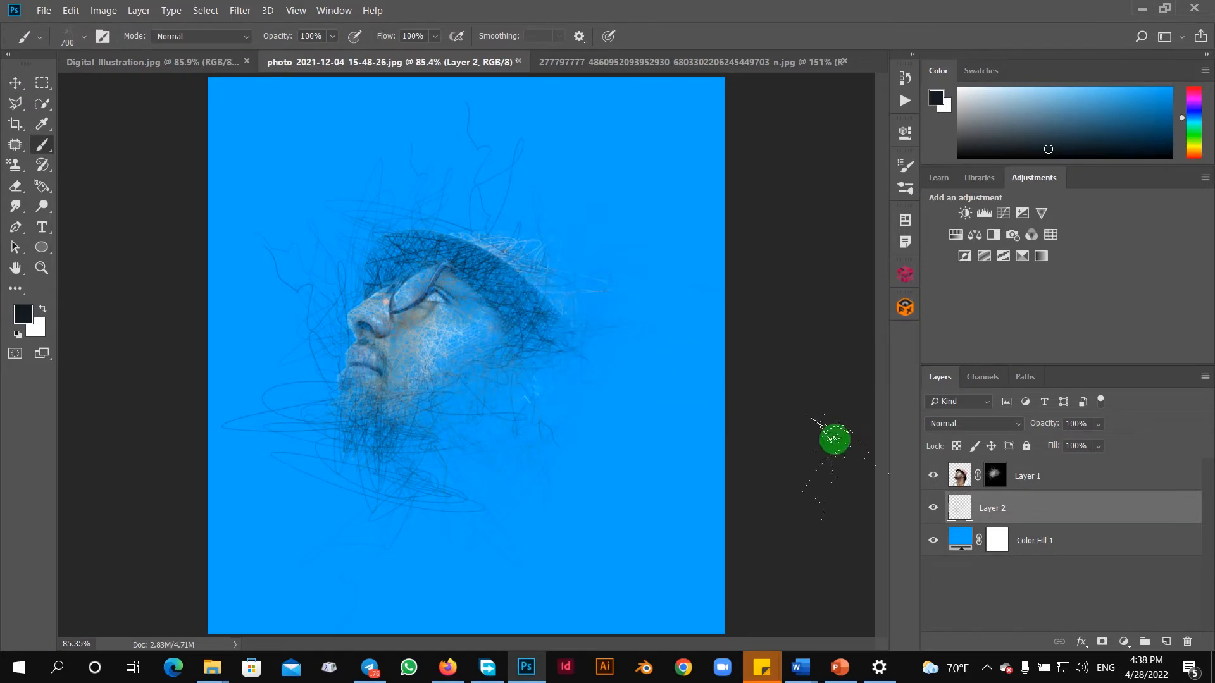
Paint white scribbles on Layer 1's mask to reveal more of the jaw, beard and cheek
{"action": "left_click", "coordinate": [995, 476]}
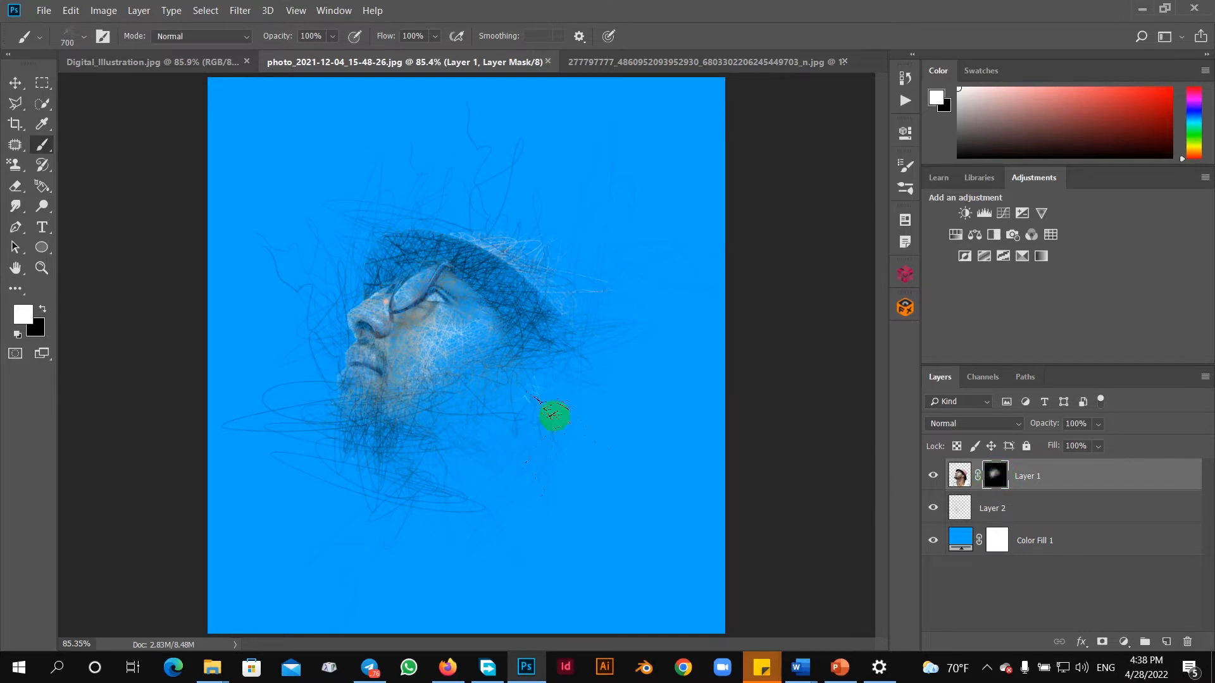
{"action": "mouse_move", "coordinate": [401, 396]}
{"action": "left_mouse_down"}
{"action": "mouse_move", "coordinate": [430, 377]}
{"action": "mouse_move", "coordinate": [451, 405]}
{"action": "left_mouse_up"}
{"action": "left_click", "coordinate": [439, 423]}
{"action": "left_click", "coordinate": [439, 462]}
{"action": "left_click", "coordinate": [422, 439]}
{"action": "left_click", "coordinate": [435, 455]}
{"action": "left_click", "coordinate": [422, 466]}
{"action": "mouse_move", "coordinate": [394, 469]}
{"action": "left_mouse_down"}
{"action": "mouse_move", "coordinate": [407, 482]}
{"action": "mouse_move", "coordinate": [371, 463]}
{"action": "mouse_move", "coordinate": [393, 443]}
{"action": "mouse_move", "coordinate": [368, 438]}
{"action": "mouse_move", "coordinate": [388, 333]}
{"action": "mouse_move", "coordinate": [404, 315]}
{"action": "mouse_move", "coordinate": [382, 257]}
{"action": "mouse_move", "coordinate": [451, 327]}
{"action": "left_mouse_up"}
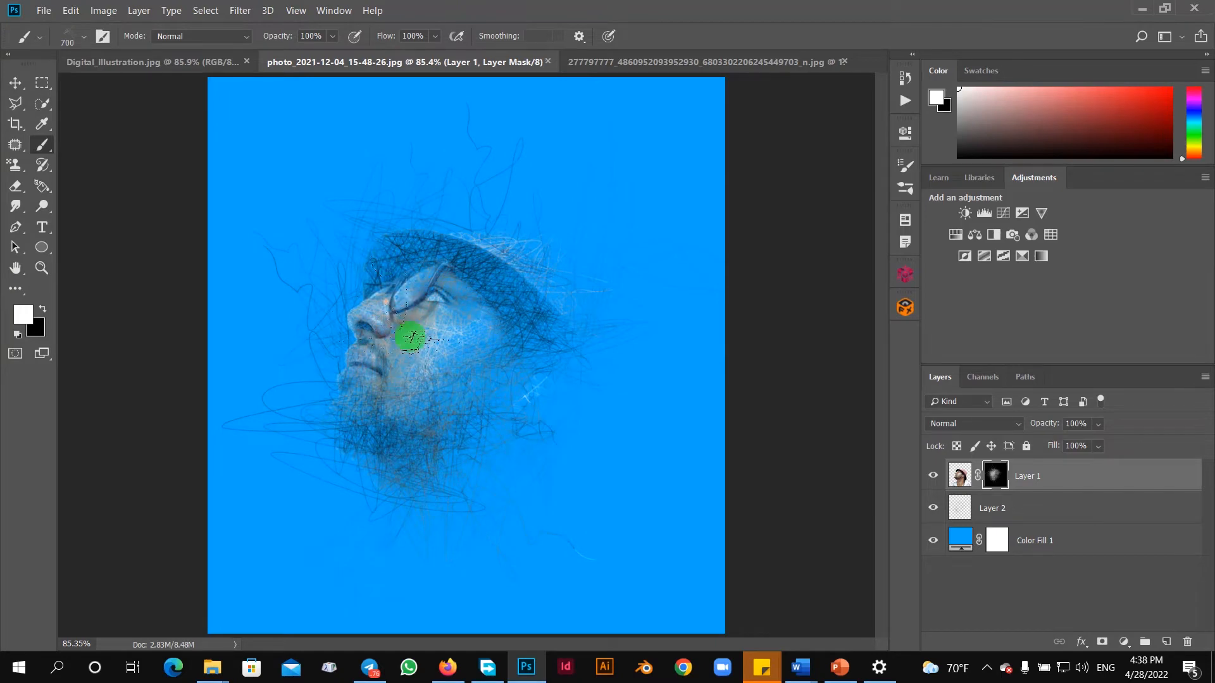
Examine the scribble texture on the beard, cheek, nose and glasses up close at up to 300% magnification
{"action": "left_click", "coordinate": [41, 267]}
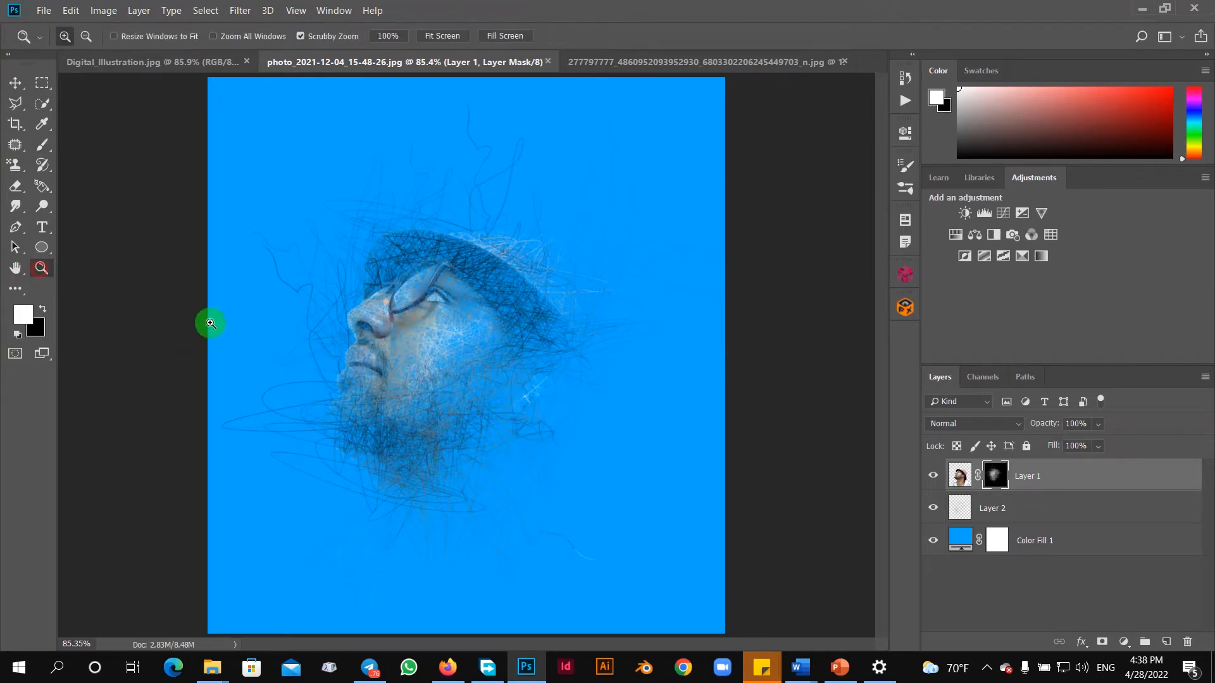
{"action": "left_click", "coordinate": [424, 414]}
{"action": "left_click", "coordinate": [416, 415]}
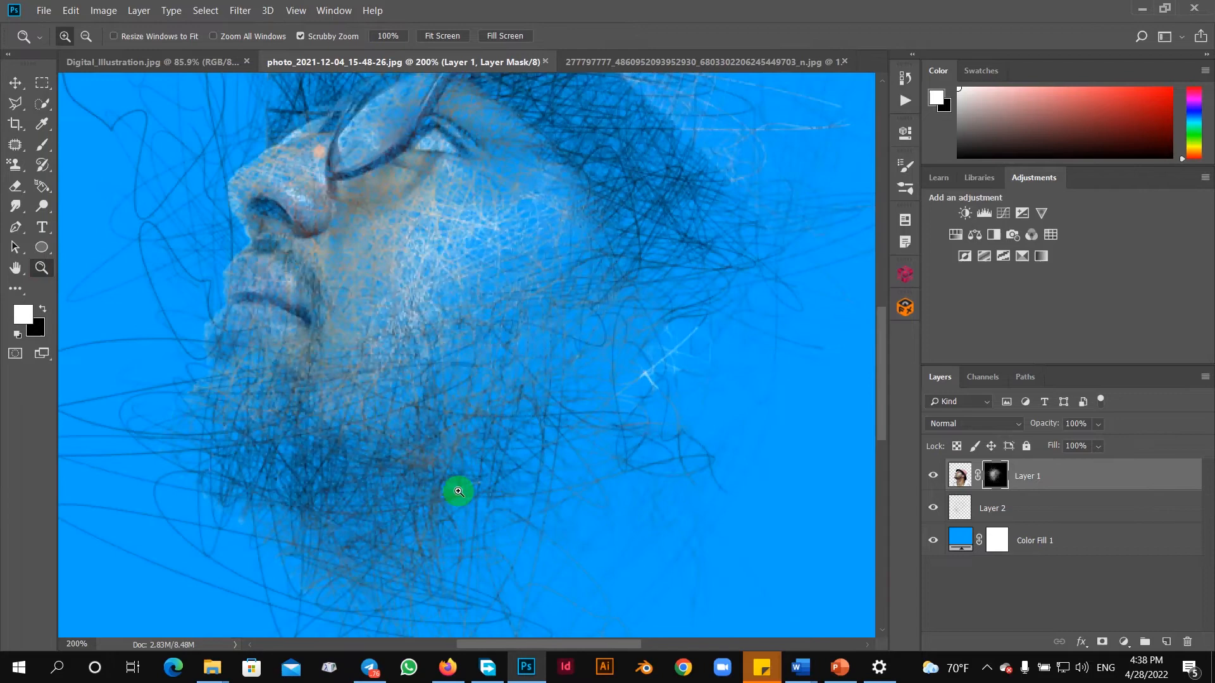
{"action": "left_click", "coordinate": [537, 430]}
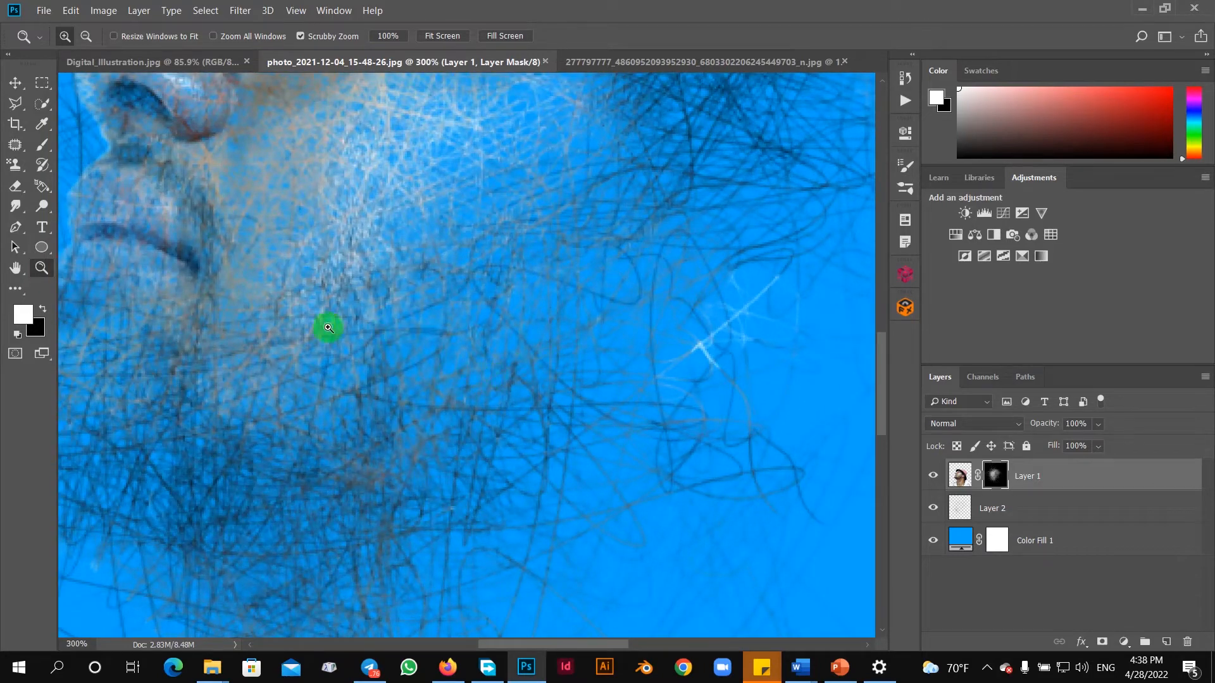
{"action": "scroll", "coordinate": [328, 328], "scroll_direction": "up", "scroll_amount": 5}
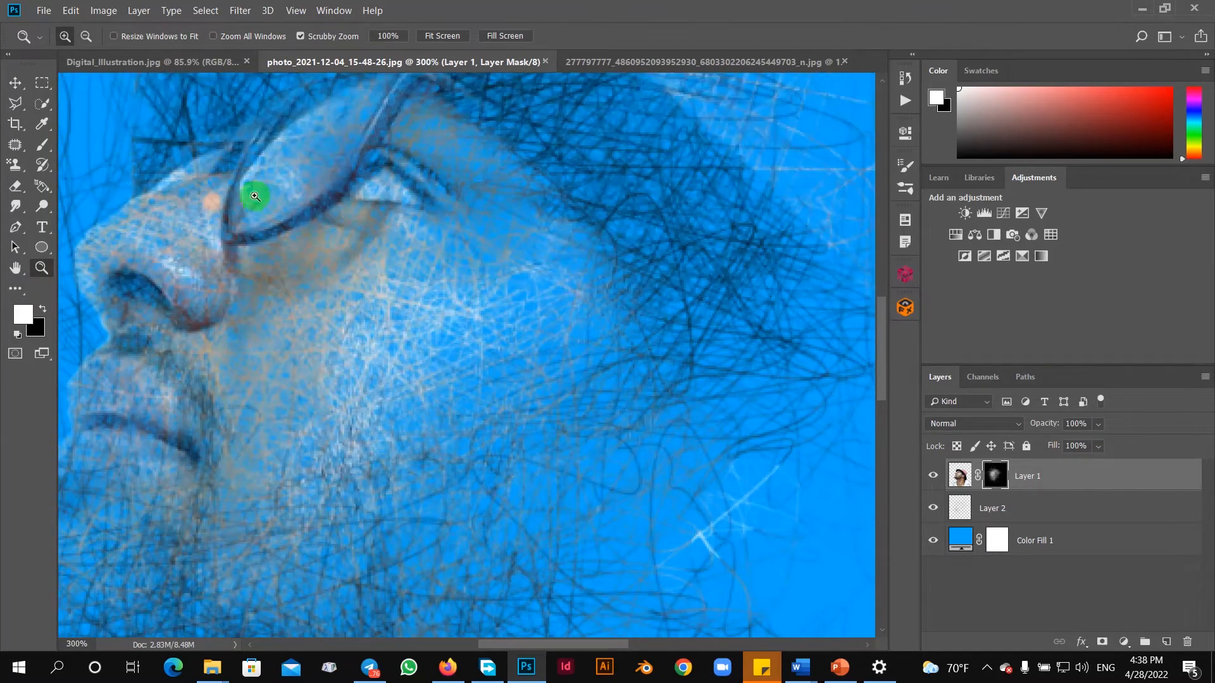
{"action": "left_click_drag", "start_coordinate": [317, 253], "coordinate": [289, 290]}
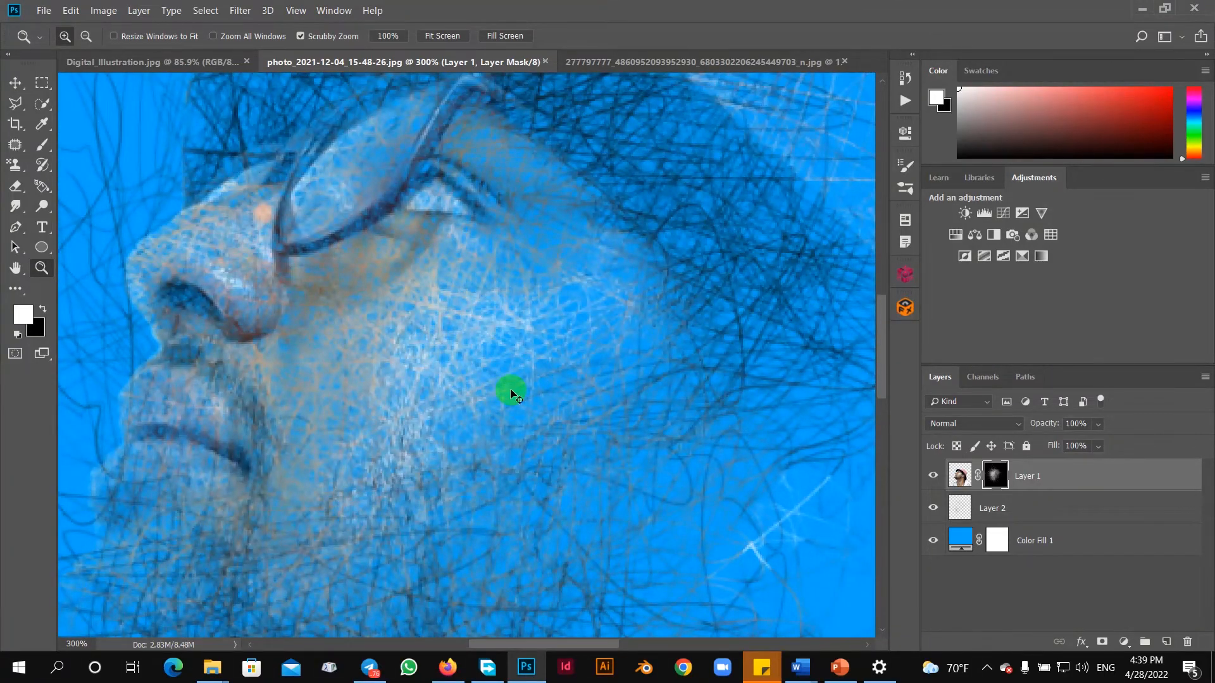
{"action": "key", "text": "ctrl+minus"}
{"action": "key", "text": "ctrl+minus"}
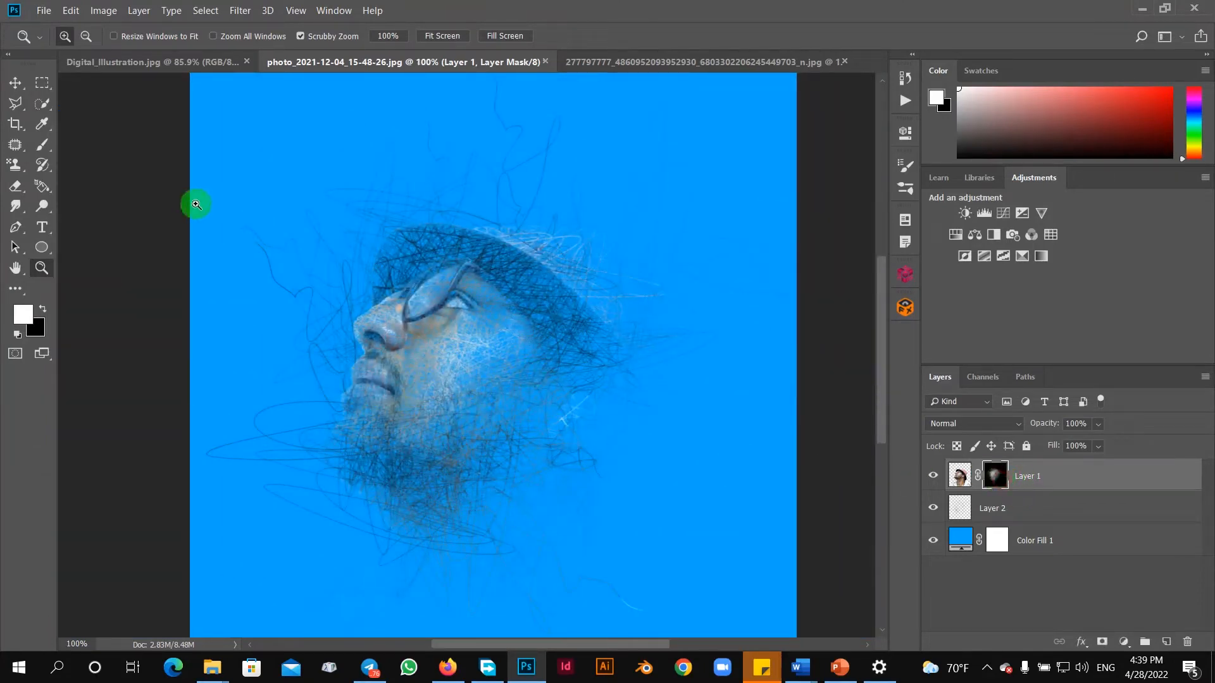
Reveal the ear, earphone and neck on Layer 1's mask with white 700 px scribble strokes
{"action": "left_click", "coordinate": [41, 144]}
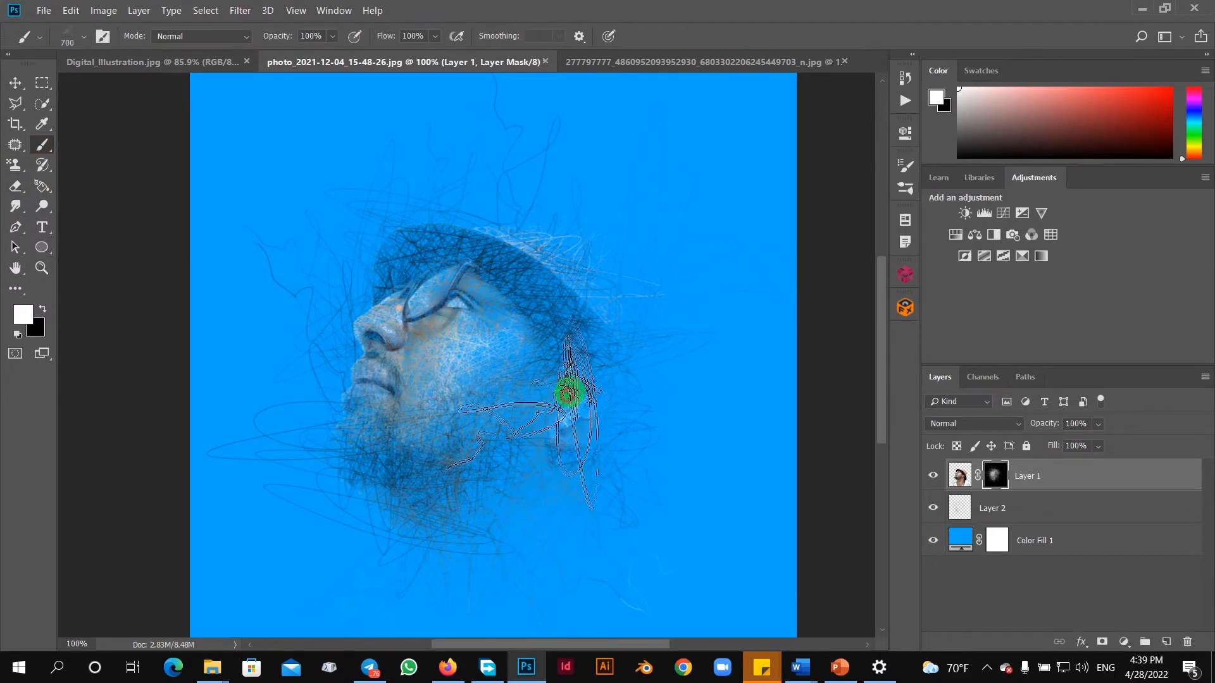
{"action": "mouse_move", "coordinate": [561, 397]}
{"action": "left_mouse_down"}
{"action": "mouse_move", "coordinate": [553, 434]}
{"action": "mouse_move", "coordinate": [511, 472]}
{"action": "mouse_move", "coordinate": [503, 508]}
{"action": "mouse_move", "coordinate": [488, 510]}
{"action": "mouse_move", "coordinate": [540, 462]}
{"action": "mouse_move", "coordinate": [525, 497]}
{"action": "mouse_move", "coordinate": [511, 510]}
{"action": "mouse_move", "coordinate": [539, 460]}
{"action": "mouse_move", "coordinate": [492, 519]}
{"action": "mouse_move", "coordinate": [493, 537]}
{"action": "mouse_move", "coordinate": [462, 543]}
{"action": "mouse_move", "coordinate": [387, 534]}
{"action": "left_mouse_up"}
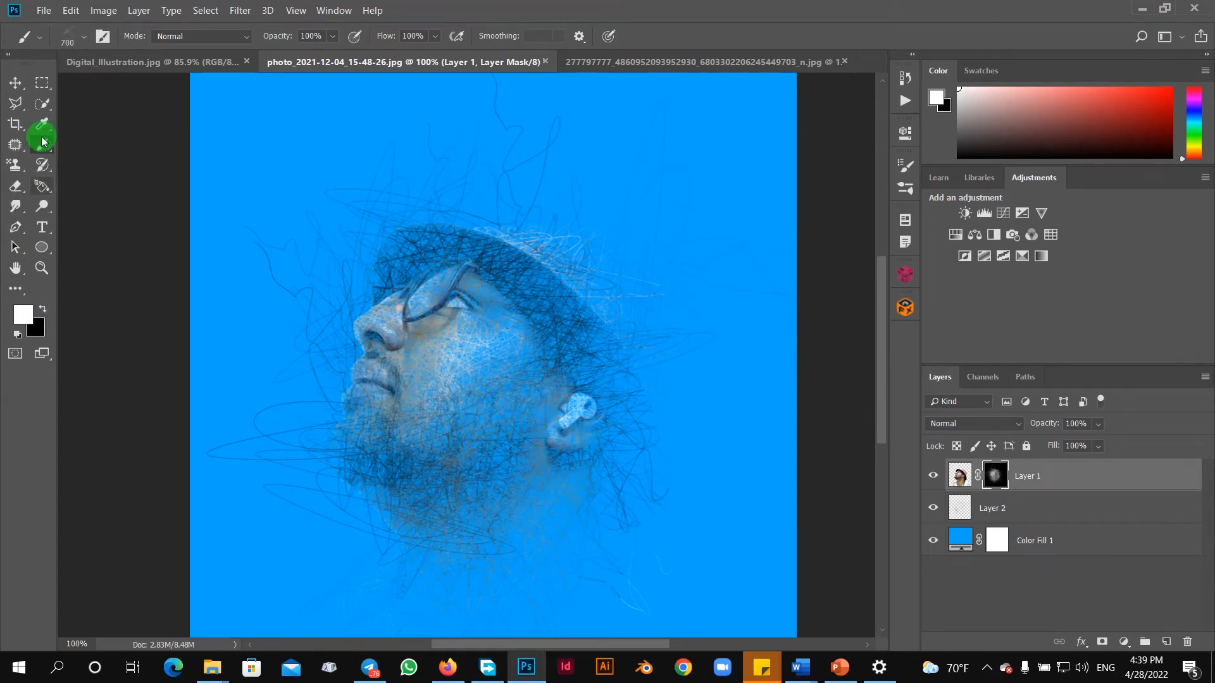
Switch to the Inker Flatter brush from CoreBrushesV2 and make black the foreground color
{"action": "left_click", "coordinate": [84, 36]}
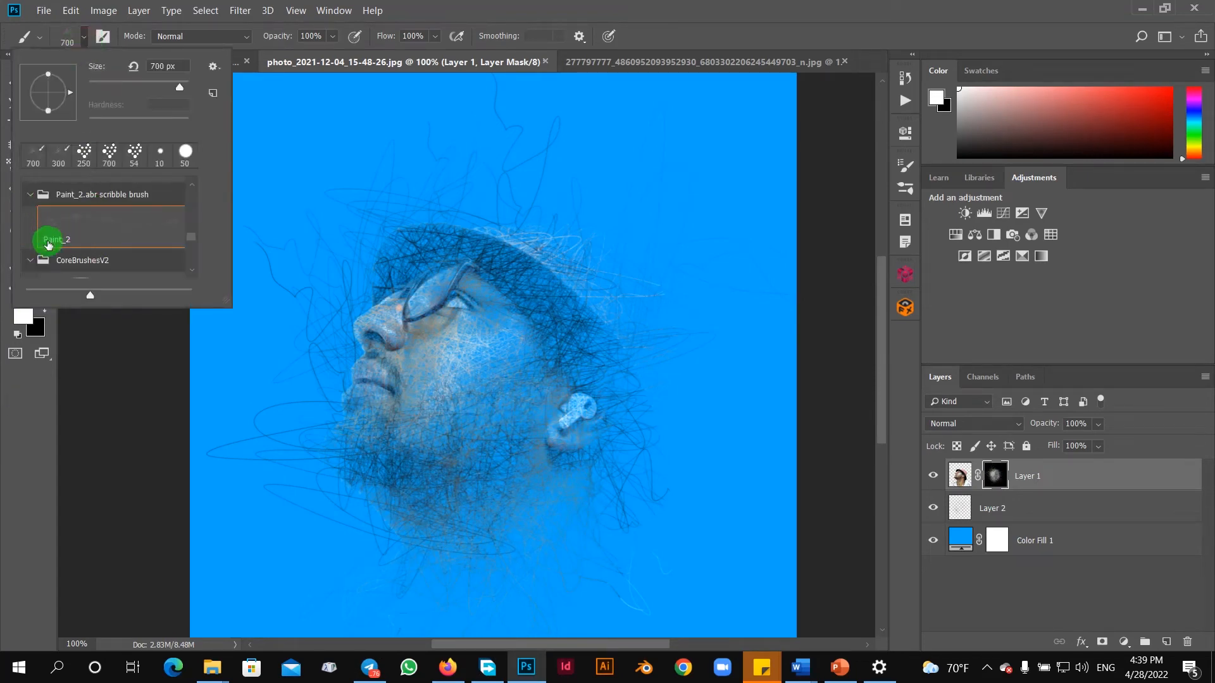
{"action": "left_click", "coordinate": [41, 265]}
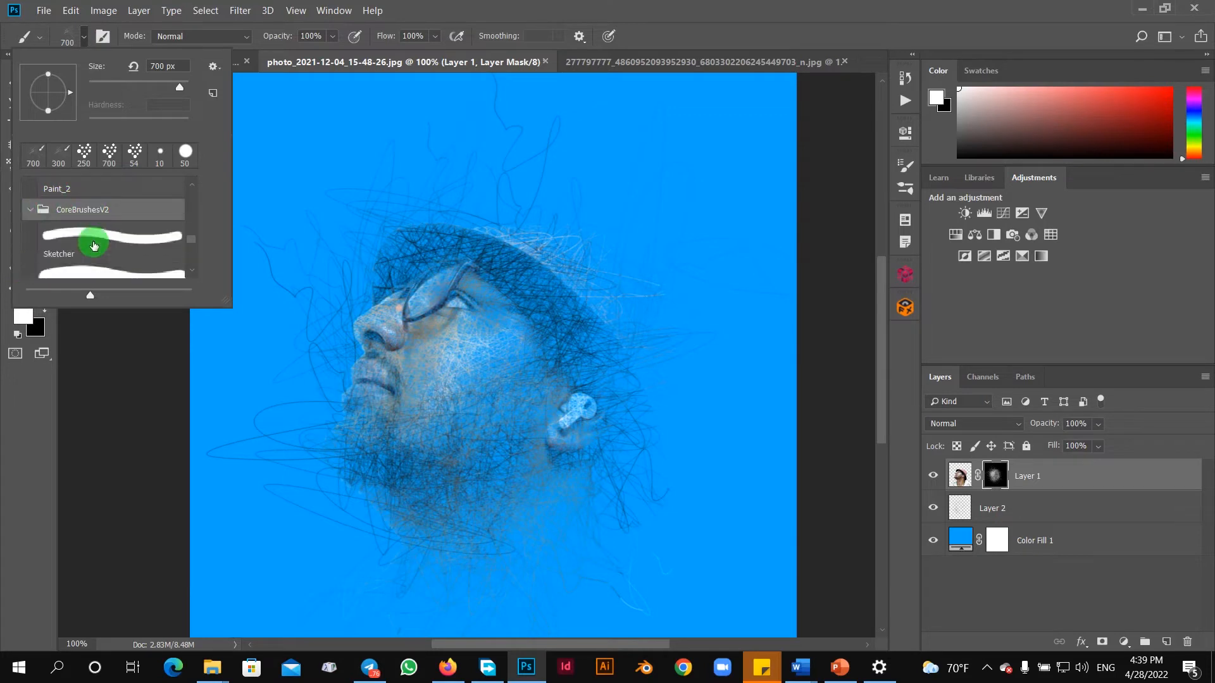
{"action": "left_click", "coordinate": [74, 271]}
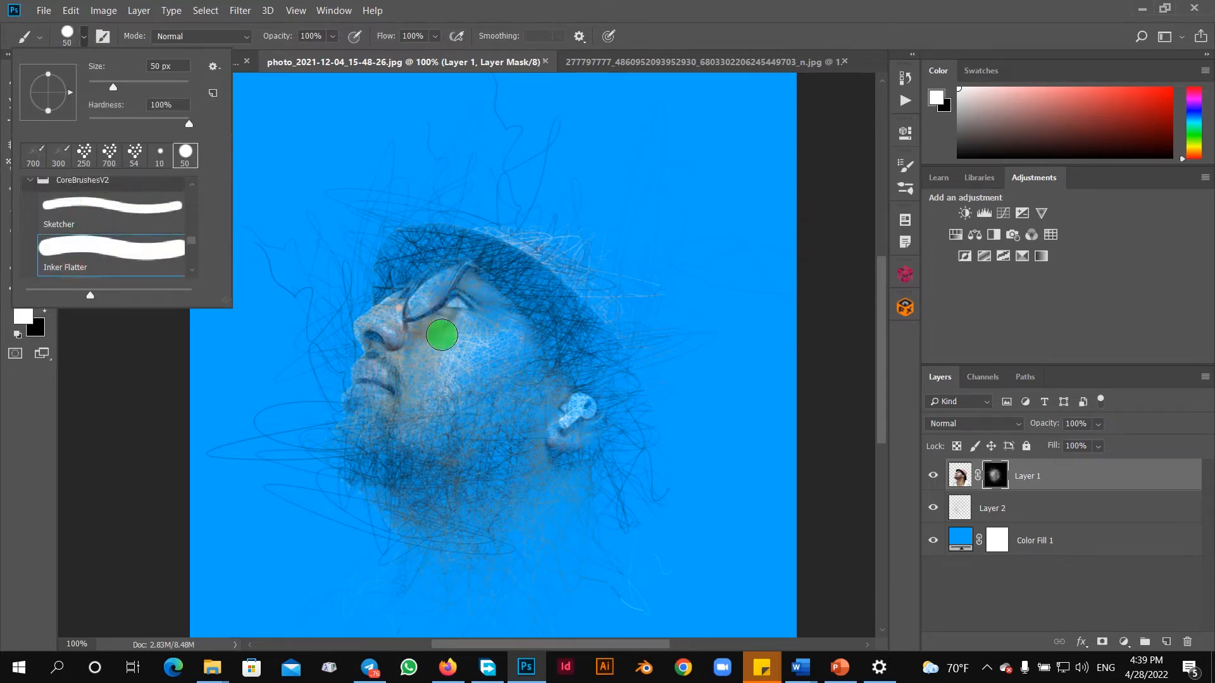
{"action": "left_click", "coordinate": [428, 5]}
{"action": "left_click", "coordinate": [42, 310]}
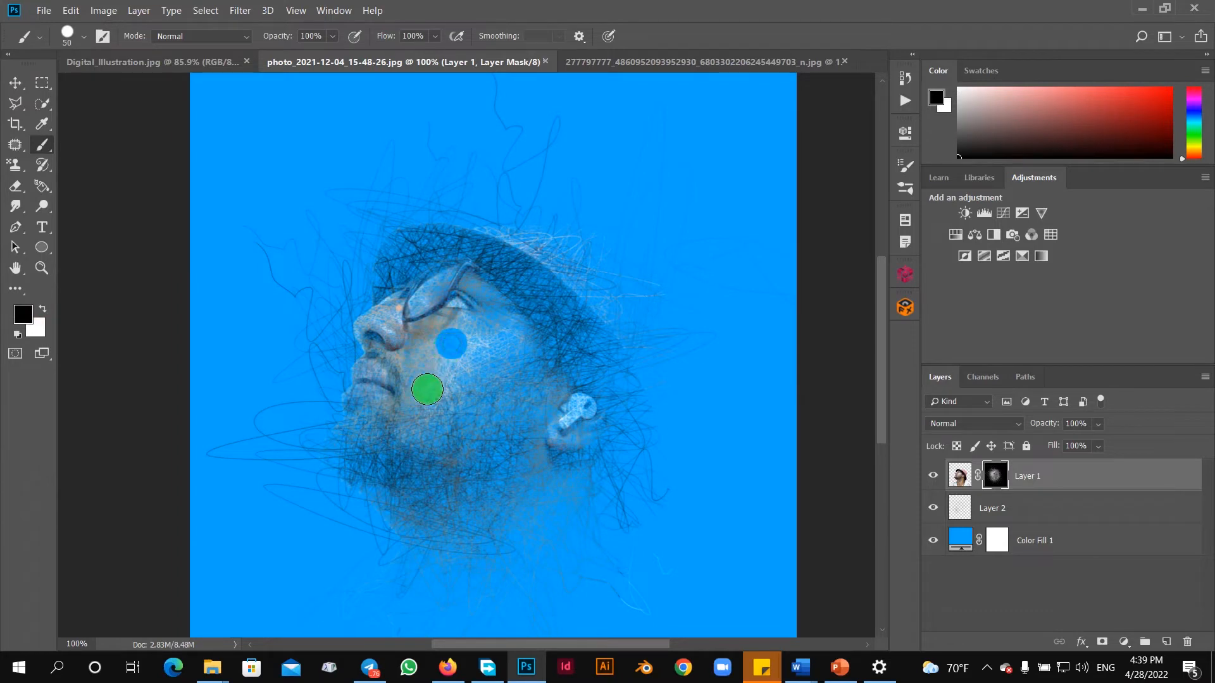
Hide the face from the forehead down to the mouth on the mask with black, enlarging the brush to 175 px
{"action": "left_click", "coordinate": [420, 361]}
{"action": "key", "text": "bracketright"}
{"action": "key", "text": "bracketright"}
{"action": "key", "text": "bracketright"}
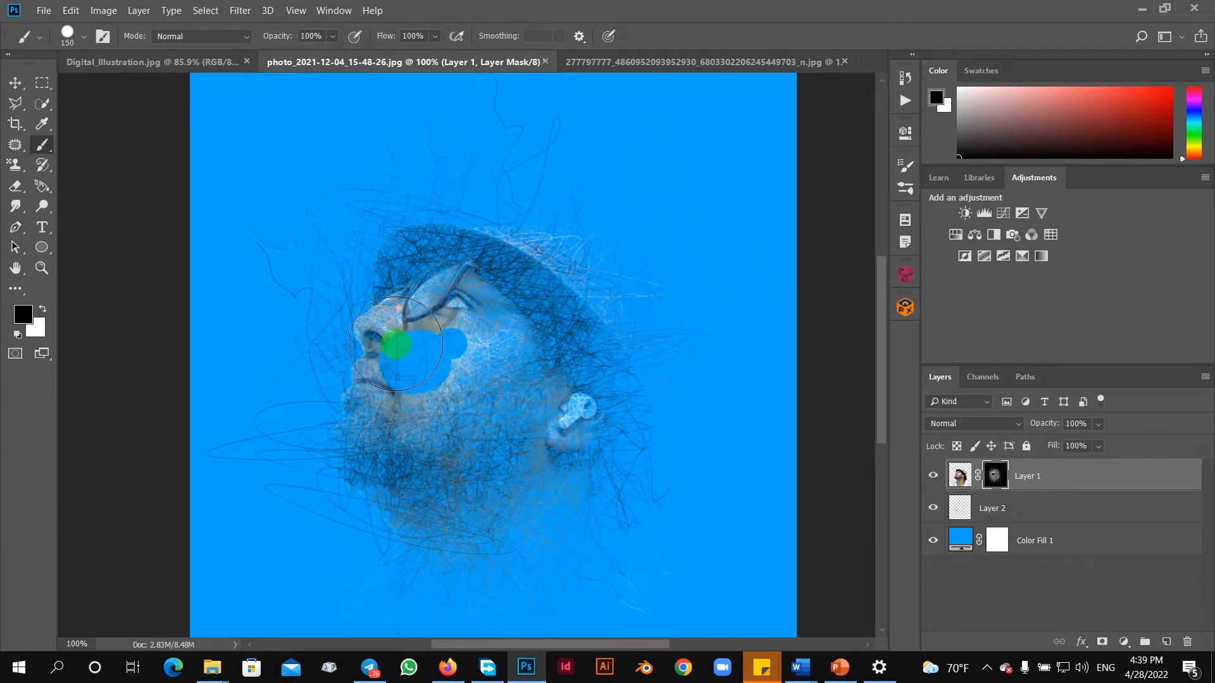
{"action": "left_click", "coordinate": [408, 343]}
{"action": "left_click", "coordinate": [445, 327]}
{"action": "mouse_move", "coordinate": [445, 327]}
{"action": "left_mouse_down"}
{"action": "mouse_move", "coordinate": [480, 319]}
{"action": "mouse_move", "coordinate": [477, 359]}
{"action": "mouse_move", "coordinate": [438, 386]}
{"action": "mouse_move", "coordinate": [387, 383]}
{"action": "left_mouse_up"}
{"action": "left_click", "coordinate": [453, 397]}
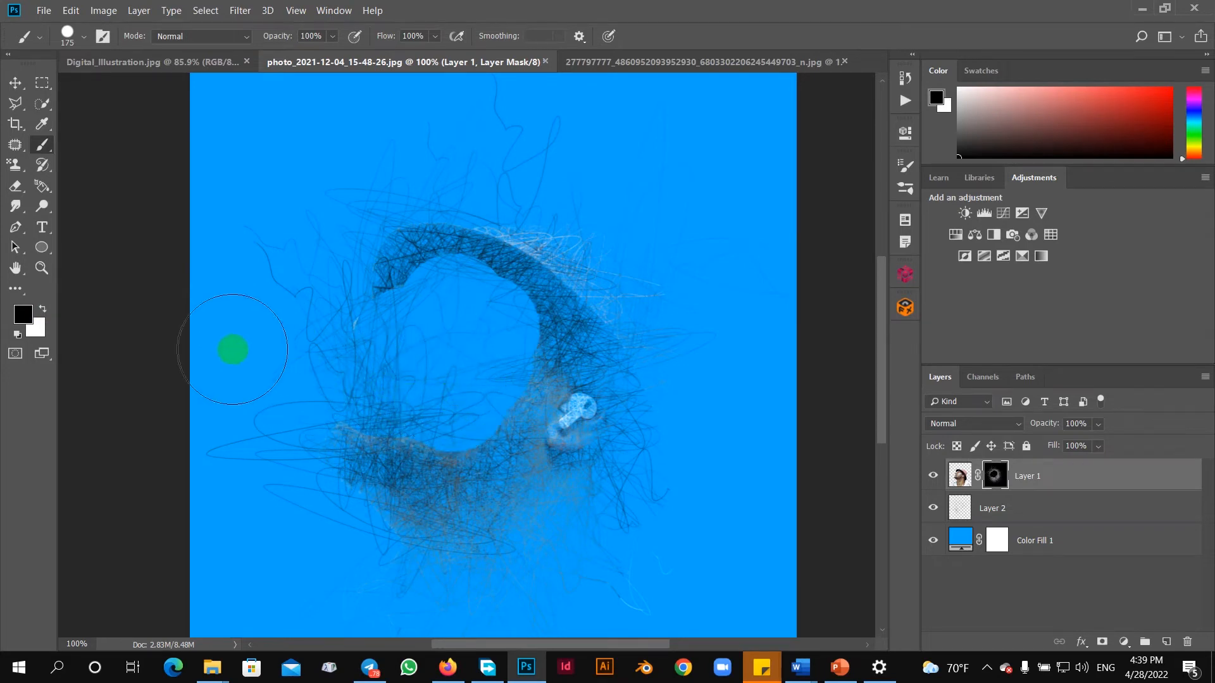
Switch back to white and the Paint_2 scribble brush at 300 px, and stamp it over the hidden cheek on the mask
{"action": "left_click", "coordinate": [39, 309]}
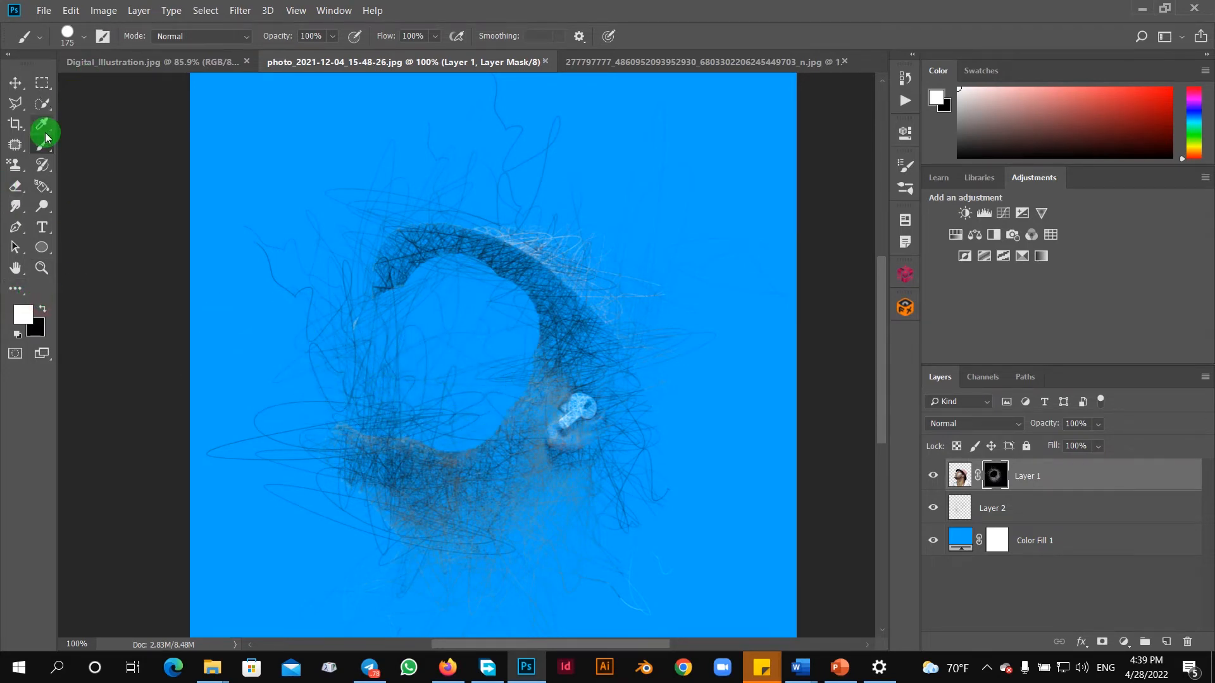
{"action": "left_click", "coordinate": [84, 41]}
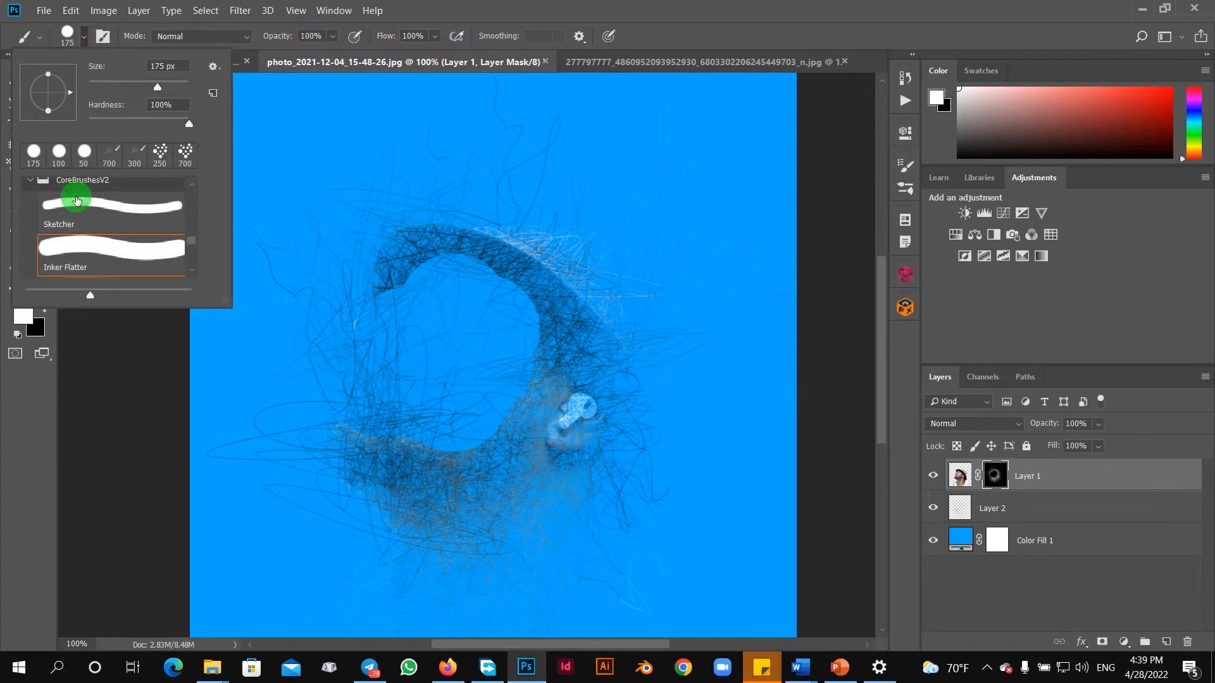
{"action": "scroll", "coordinate": [77, 208], "scroll_direction": "down", "scroll_amount": 2}
{"action": "left_click", "coordinate": [72, 218]}
{"action": "left_click", "coordinate": [490, 350]}
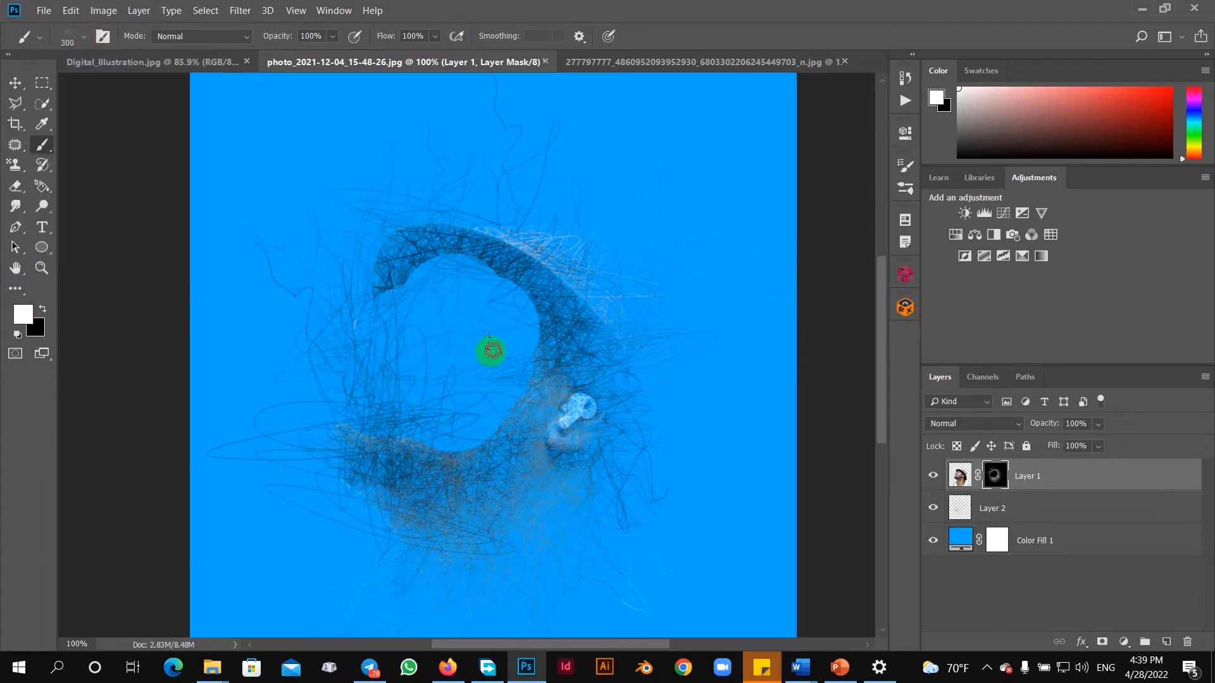
{"action": "left_click", "coordinate": [495, 374]}
{"action": "left_click", "coordinate": [499, 350]}
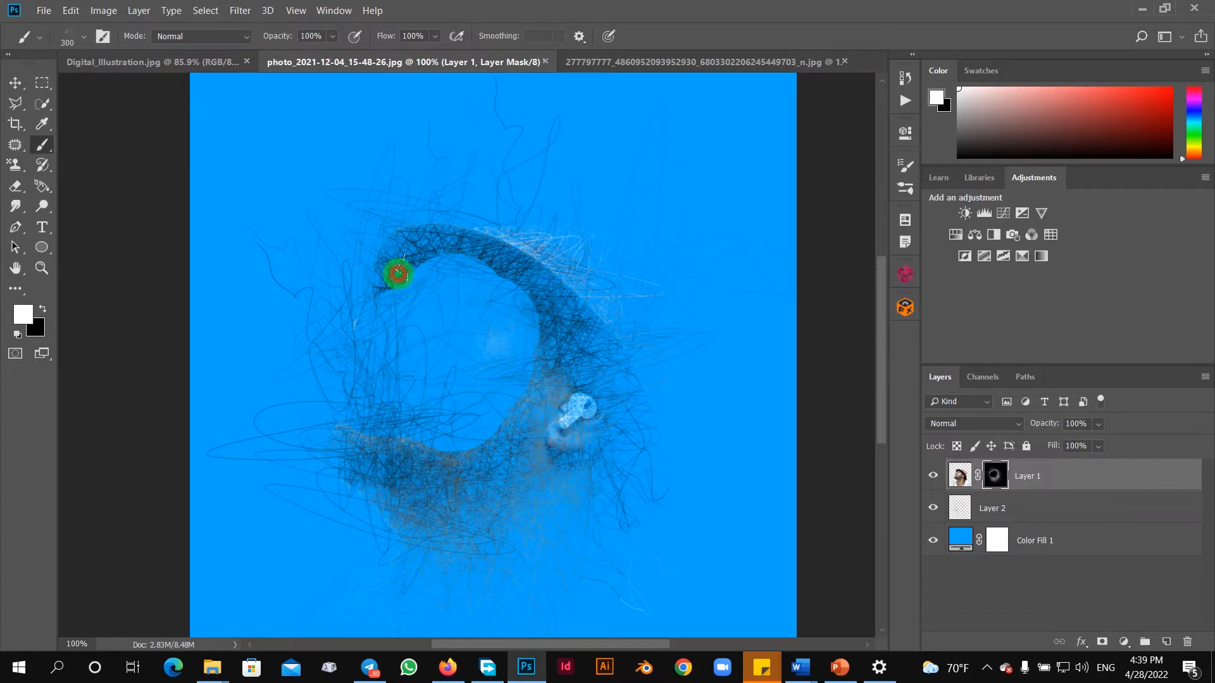
Brush white scribbles on the mask over the forehead, eye, glasses and jawline to bring them back
{"action": "left_click_drag", "start_coordinate": [388, 256], "coordinate": [418, 279]}
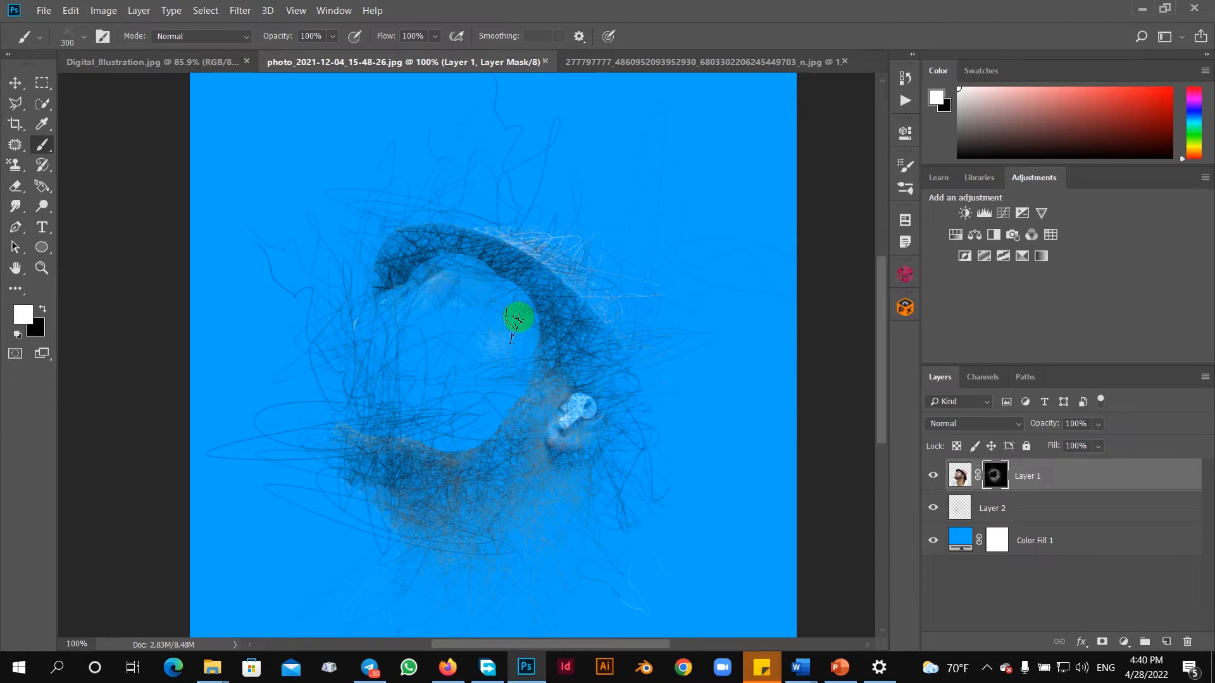
{"action": "left_click_drag", "start_coordinate": [516, 319], "coordinate": [489, 314]}
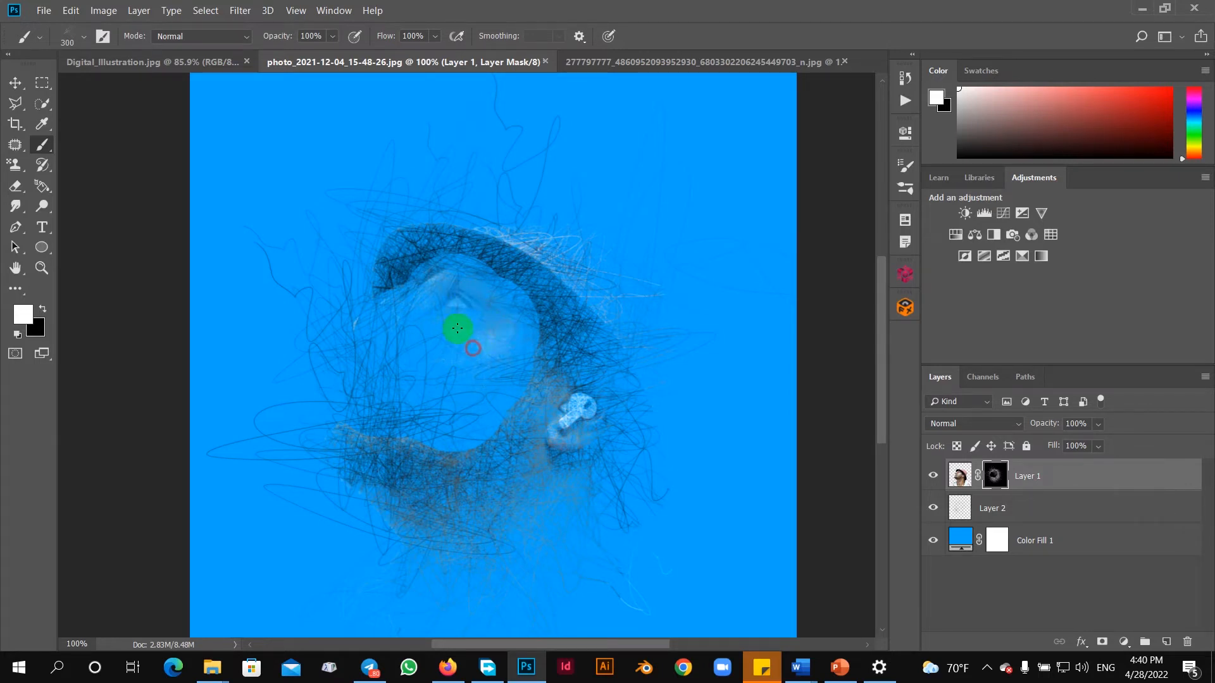
{"action": "mouse_move", "coordinate": [452, 319]}
{"action": "left_mouse_down"}
{"action": "mouse_move", "coordinate": [492, 279]}
{"action": "mouse_move", "coordinate": [516, 277]}
{"action": "mouse_move", "coordinate": [503, 273]}
{"action": "mouse_move", "coordinate": [542, 350]}
{"action": "mouse_move", "coordinate": [550, 339]}
{"action": "mouse_move", "coordinate": [481, 270]}
{"action": "mouse_move", "coordinate": [533, 308]}
{"action": "mouse_move", "coordinate": [501, 277]}
{"action": "mouse_move", "coordinate": [430, 250]}
{"action": "mouse_move", "coordinate": [516, 266]}
{"action": "mouse_move", "coordinate": [436, 257]}
{"action": "mouse_move", "coordinate": [496, 268]}
{"action": "mouse_move", "coordinate": [493, 284]}
{"action": "mouse_move", "coordinate": [541, 323]}
{"action": "mouse_move", "coordinate": [522, 278]}
{"action": "mouse_move", "coordinate": [479, 259]}
{"action": "mouse_move", "coordinate": [402, 260]}
{"action": "mouse_move", "coordinate": [412, 278]}
{"action": "left_mouse_up"}
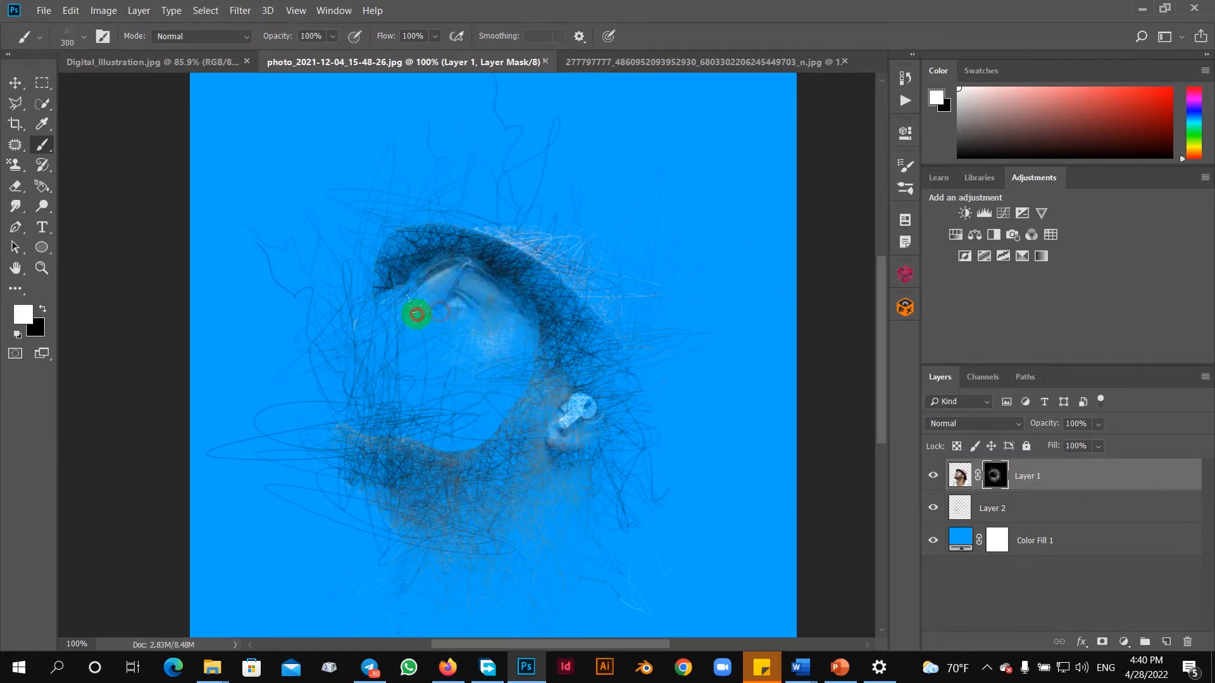
{"action": "mouse_move", "coordinate": [395, 329]}
{"action": "left_mouse_down"}
{"action": "mouse_move", "coordinate": [471, 367]}
{"action": "mouse_move", "coordinate": [425, 374]}
{"action": "mouse_move", "coordinate": [492, 422]}
{"action": "mouse_move", "coordinate": [453, 450]}
{"action": "mouse_move", "coordinate": [518, 428]}
{"action": "mouse_move", "coordinate": [453, 449]}
{"action": "left_mouse_up"}
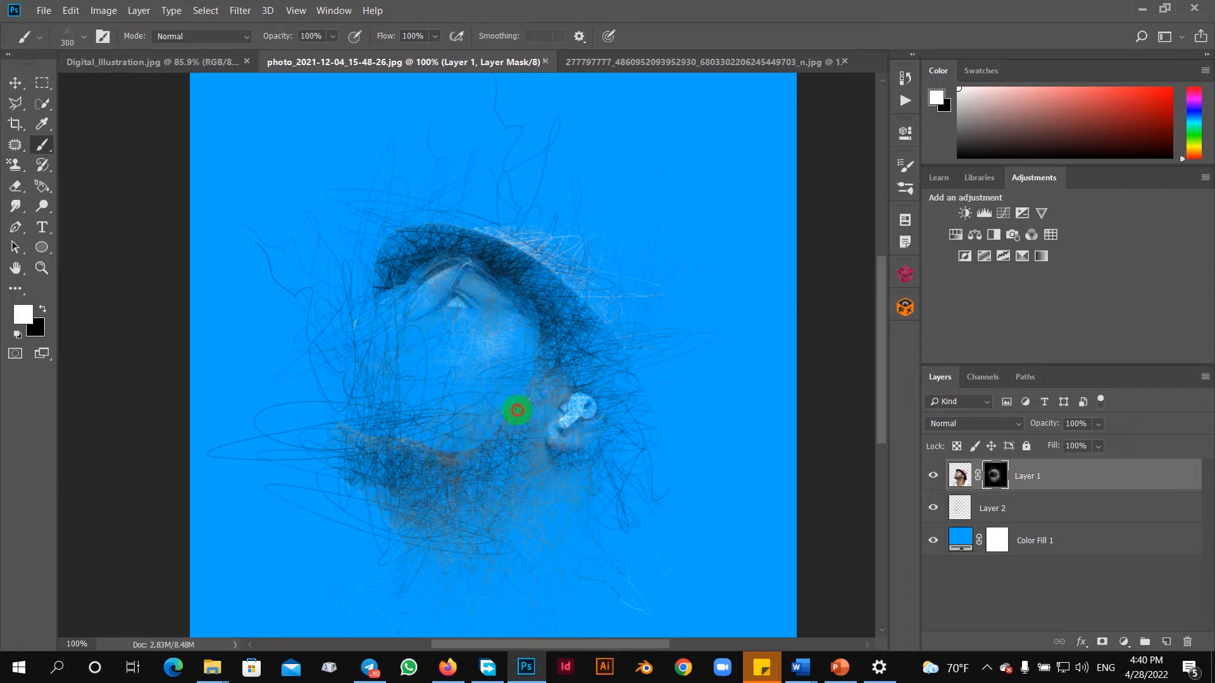
{"action": "mouse_move", "coordinate": [510, 371]}
{"action": "left_mouse_down"}
{"action": "mouse_move", "coordinate": [454, 413]}
{"action": "mouse_move", "coordinate": [530, 351]}
{"action": "left_mouse_up"}
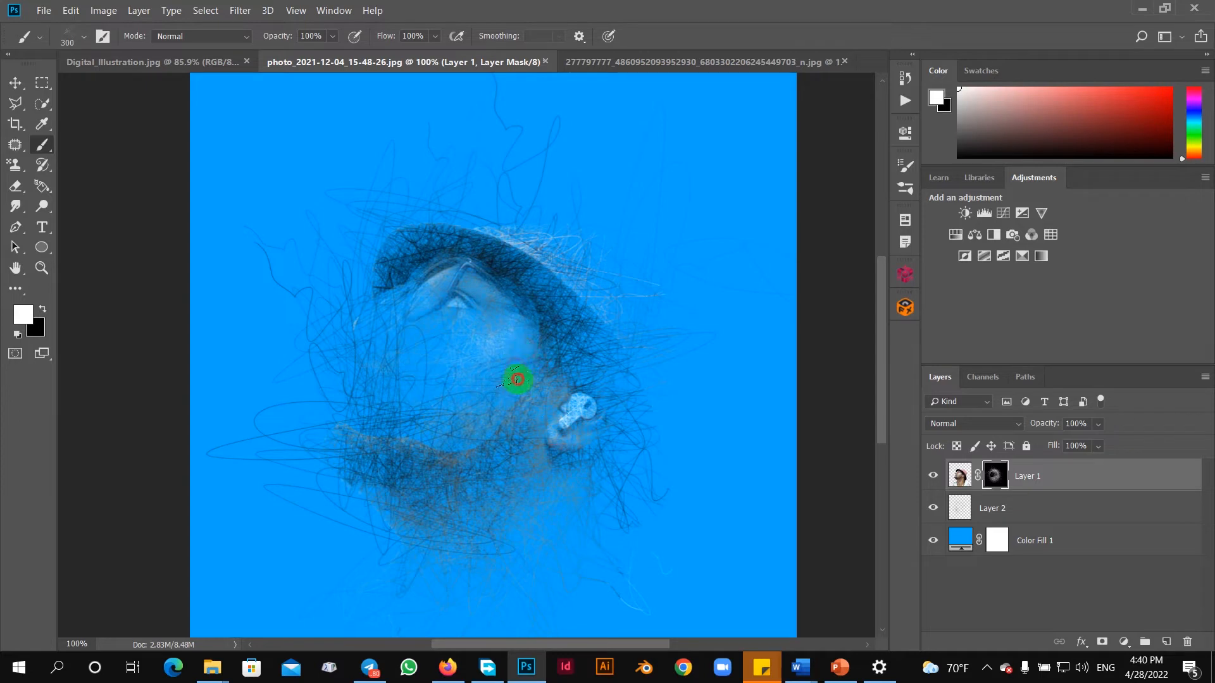
Stamp white scribbles on the mask over the lower cheek, beard edge and mouth
{"action": "left_click", "coordinate": [467, 428]}
{"action": "left_click", "coordinate": [467, 426]}
{"action": "left_click", "coordinate": [446, 446]}
{"action": "left_click", "coordinate": [404, 423]}
{"action": "left_click", "coordinate": [427, 406]}
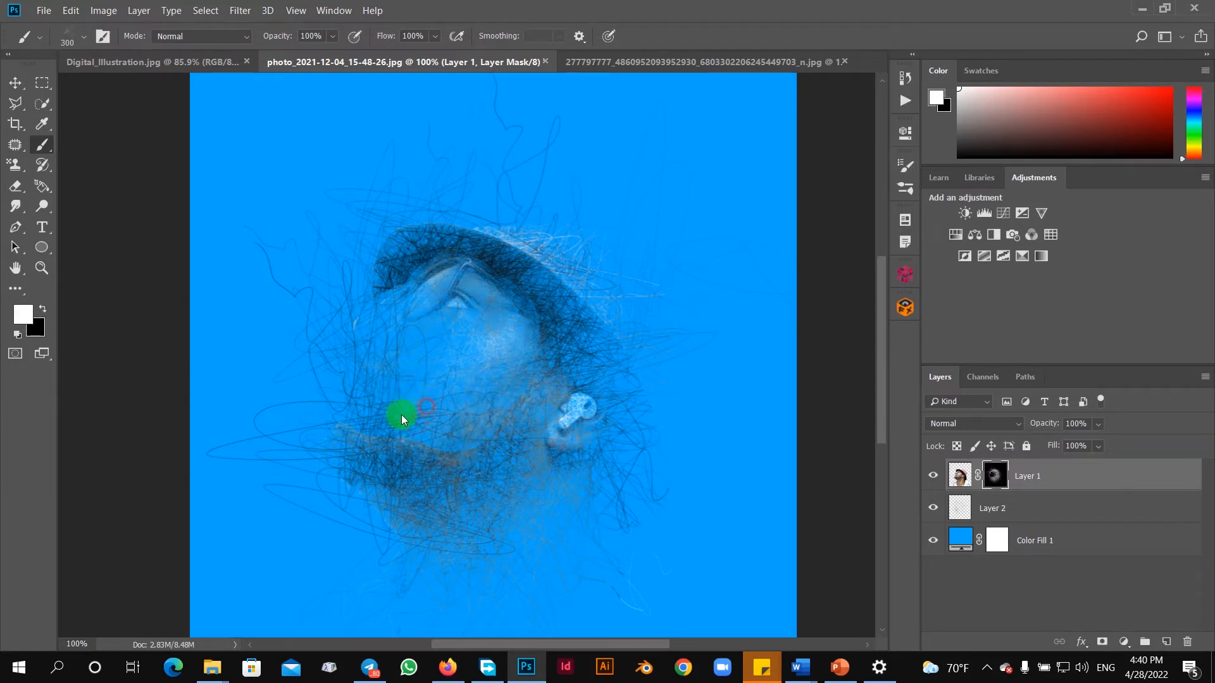
{"action": "left_click", "coordinate": [382, 366]}
{"action": "left_click", "coordinate": [371, 367]}
{"action": "left_click", "coordinate": [409, 368]}
Build up the eye area, cheek, nose and lips on the mask with repeated white scribble stamps
{"action": "left_click", "coordinate": [433, 314]}
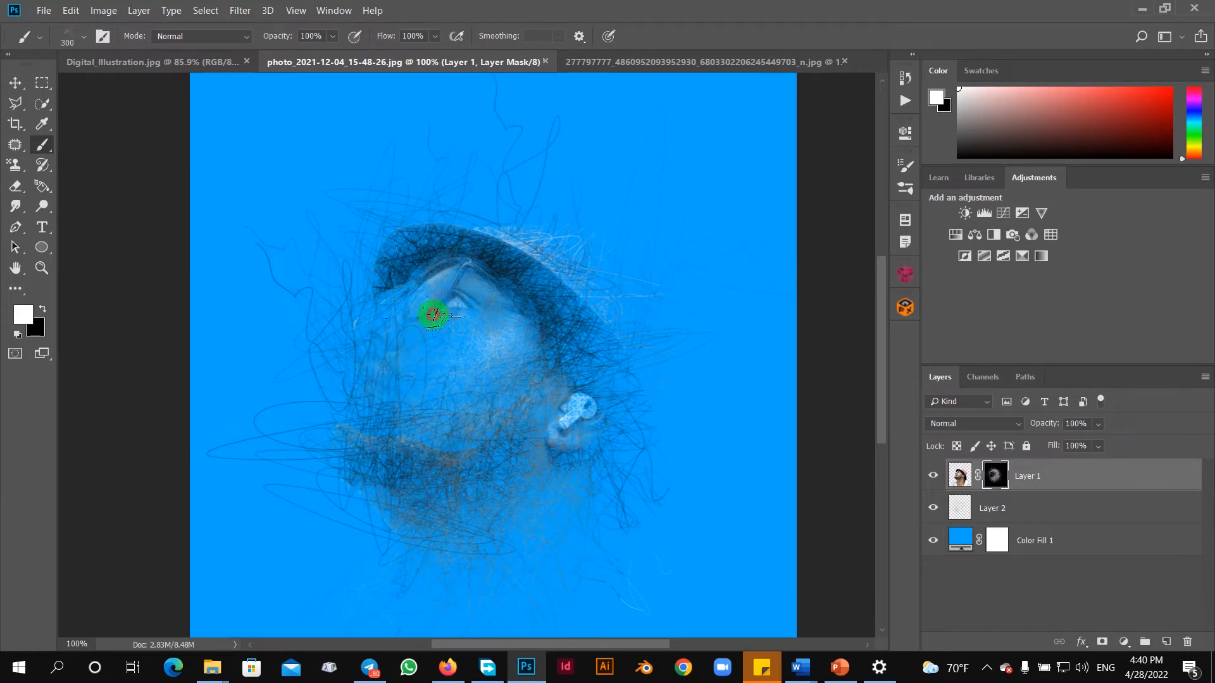
{"action": "left_click", "coordinate": [462, 305]}
{"action": "left_click", "coordinate": [413, 348]}
{"action": "left_click", "coordinate": [396, 369]}
{"action": "left_click", "coordinate": [435, 388]}
{"action": "left_click", "coordinate": [403, 351]}
{"action": "left_click", "coordinate": [412, 367]}
{"action": "left_click", "coordinate": [401, 382]}
{"action": "left_click", "coordinate": [444, 389]}
{"action": "left_click", "coordinate": [413, 386]}
{"action": "left_click", "coordinate": [380, 358]}
{"action": "left_click", "coordinate": [377, 366]}
{"action": "left_click", "coordinate": [352, 380]}
{"action": "left_click", "coordinate": [381, 359]}
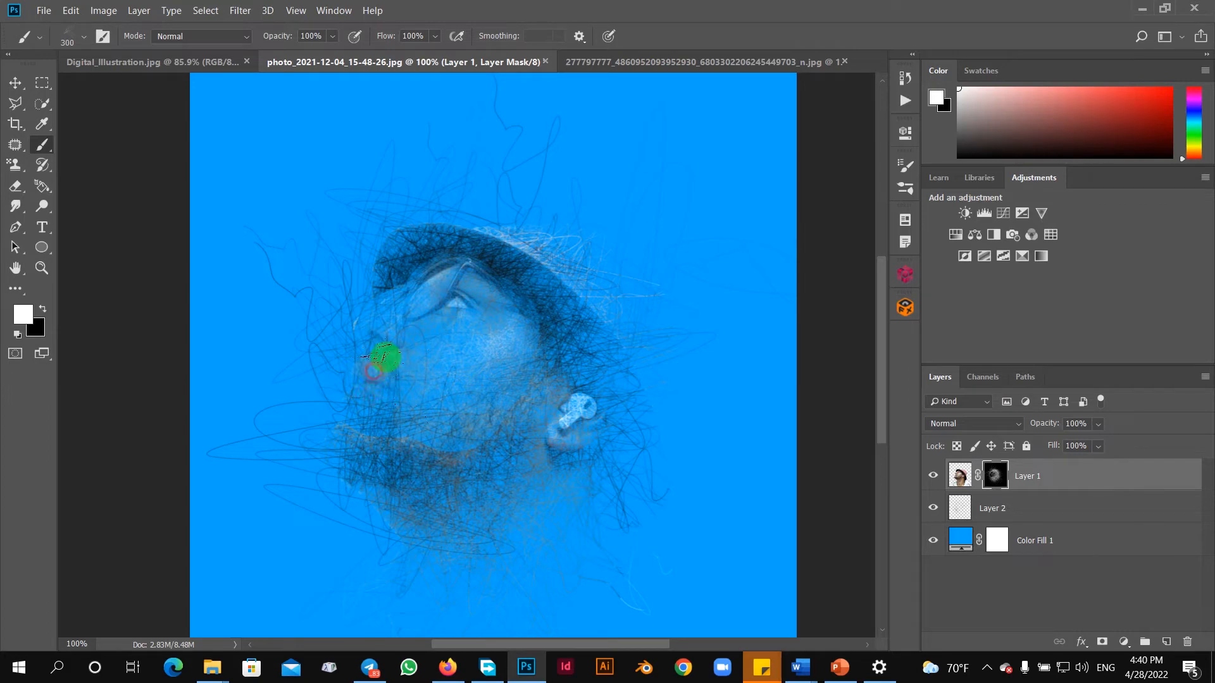
{"action": "left_click", "coordinate": [396, 335]}
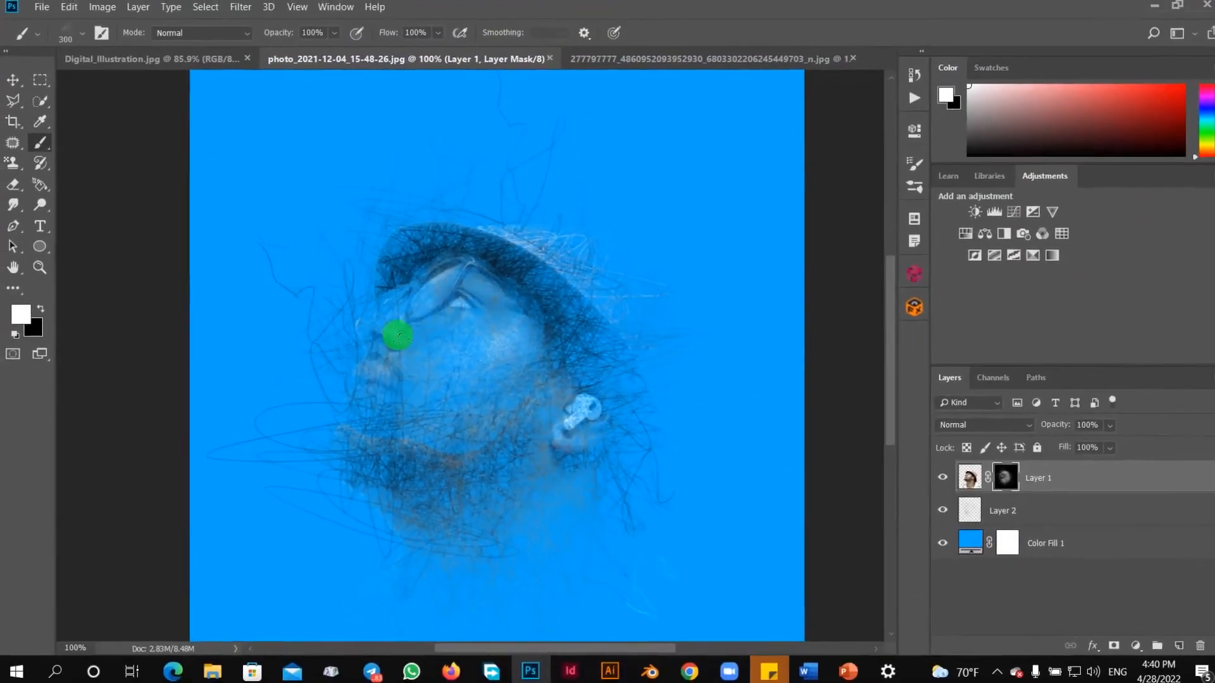
Stamp over the beard edge, then enlarge the scribble brush to 700 px and strengthen the cheek on the mask
{"action": "left_click", "coordinate": [426, 443]}
{"action": "left_click", "coordinate": [448, 422]}
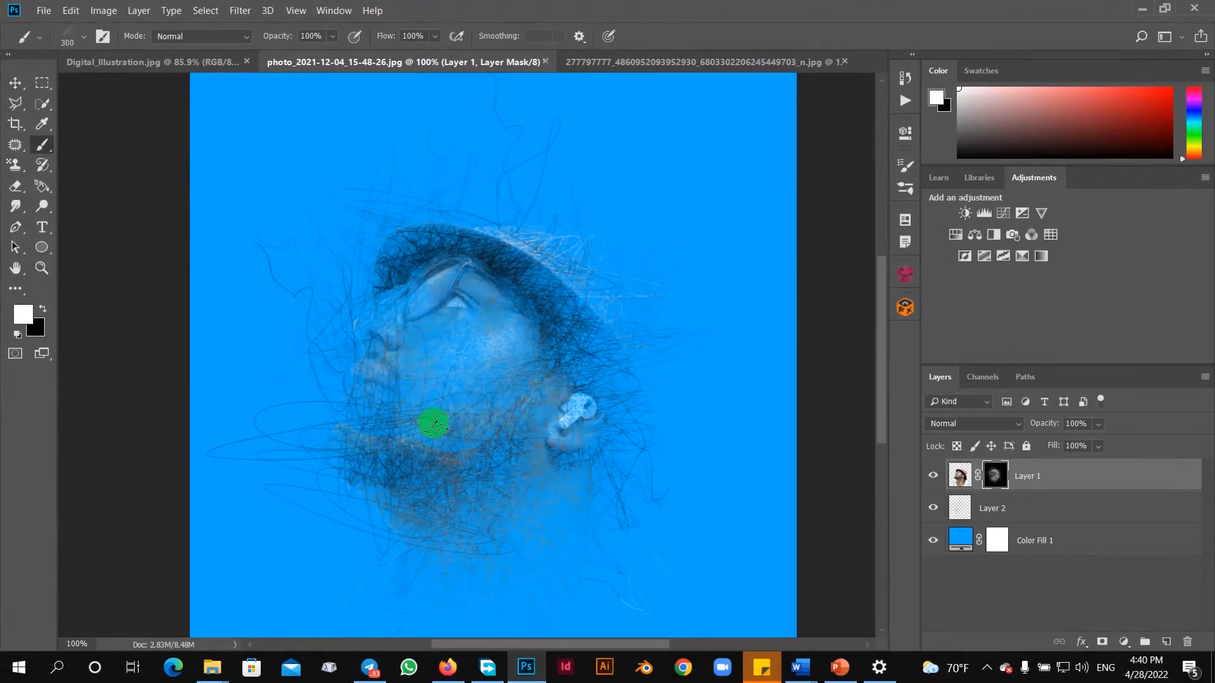
{"action": "key", "text": "bracketright"}
{"action": "key", "text": "bracketright"}
{"action": "key", "text": "bracketright"}
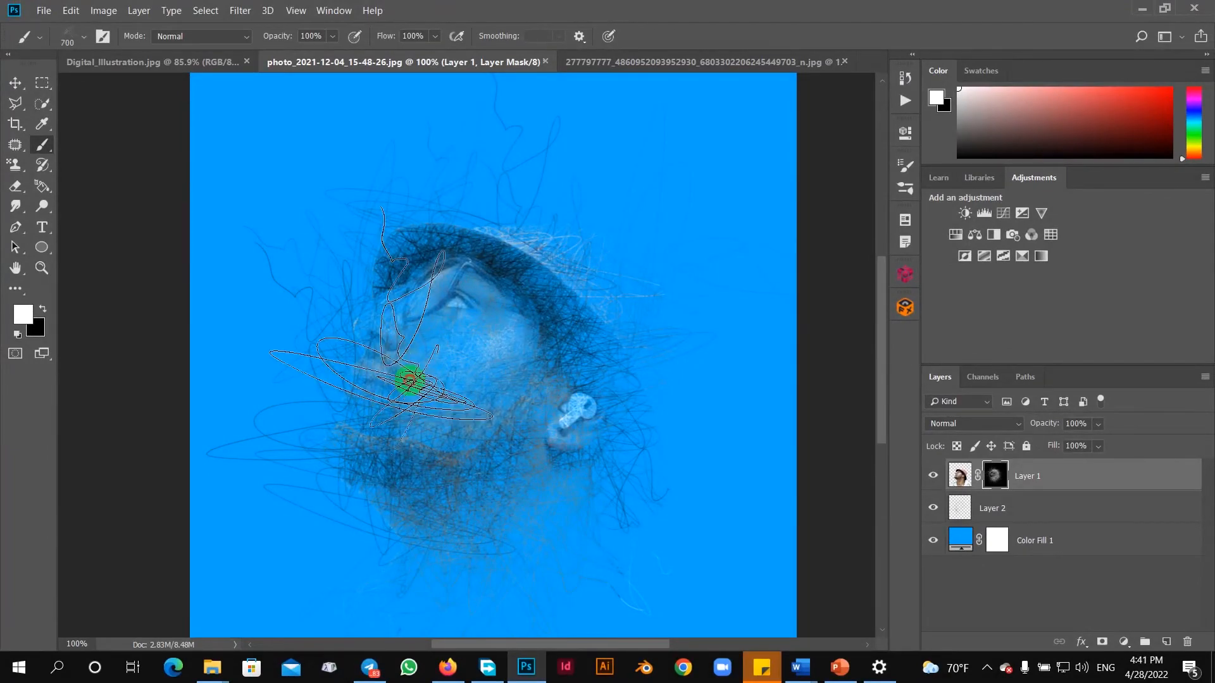
{"action": "left_click", "coordinate": [430, 362]}
{"action": "mouse_move", "coordinate": [449, 353]}
{"action": "left_mouse_down"}
{"action": "mouse_move", "coordinate": [430, 321]}
{"action": "mouse_move", "coordinate": [445, 341]}
{"action": "mouse_move", "coordinate": [435, 369]}
{"action": "mouse_move", "coordinate": [454, 385]}
{"action": "mouse_move", "coordinate": [440, 350]}
{"action": "mouse_move", "coordinate": [465, 349]}
{"action": "left_mouse_up"}
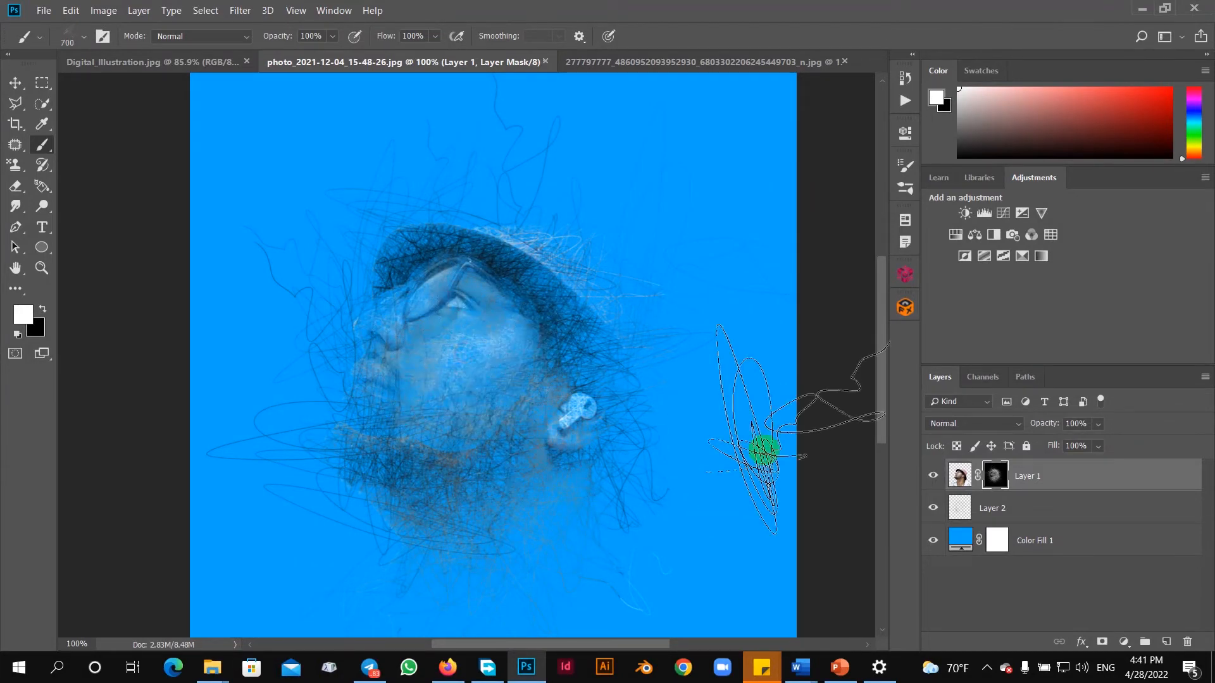
Change the Color Fill 1 background from blue to orange ff9703, trying red along the way
{"action": "left_click", "coordinate": [962, 543]}
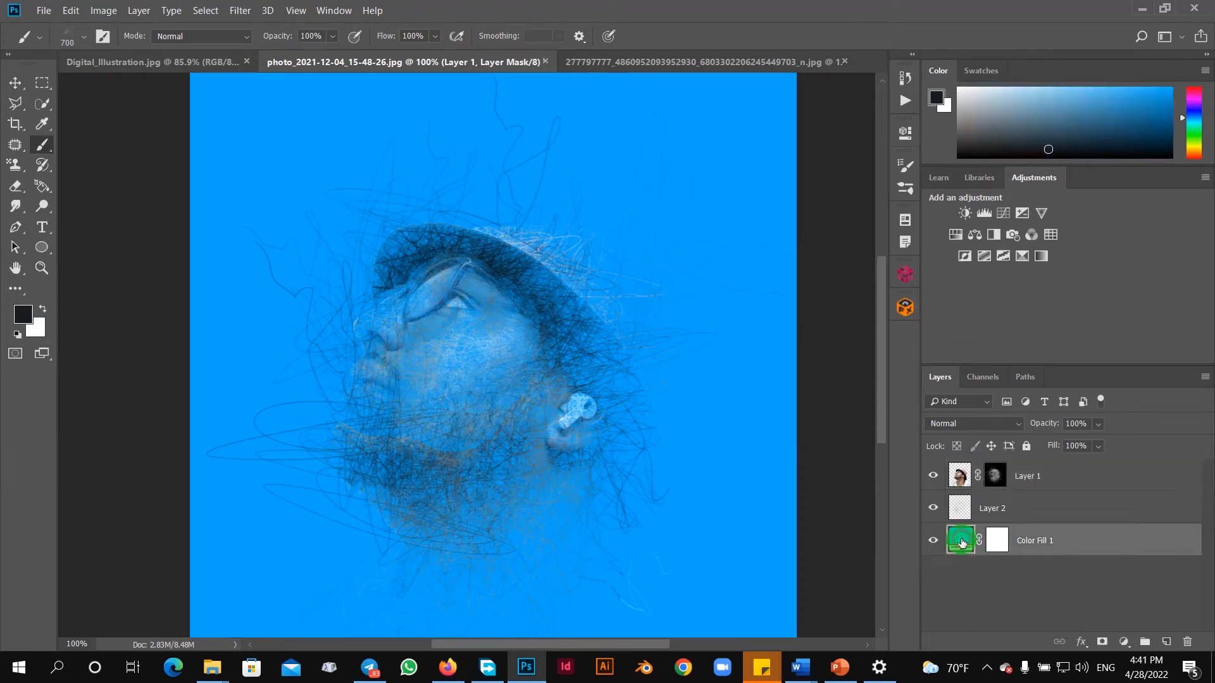
{"action": "double_click", "coordinate": [962, 542]}
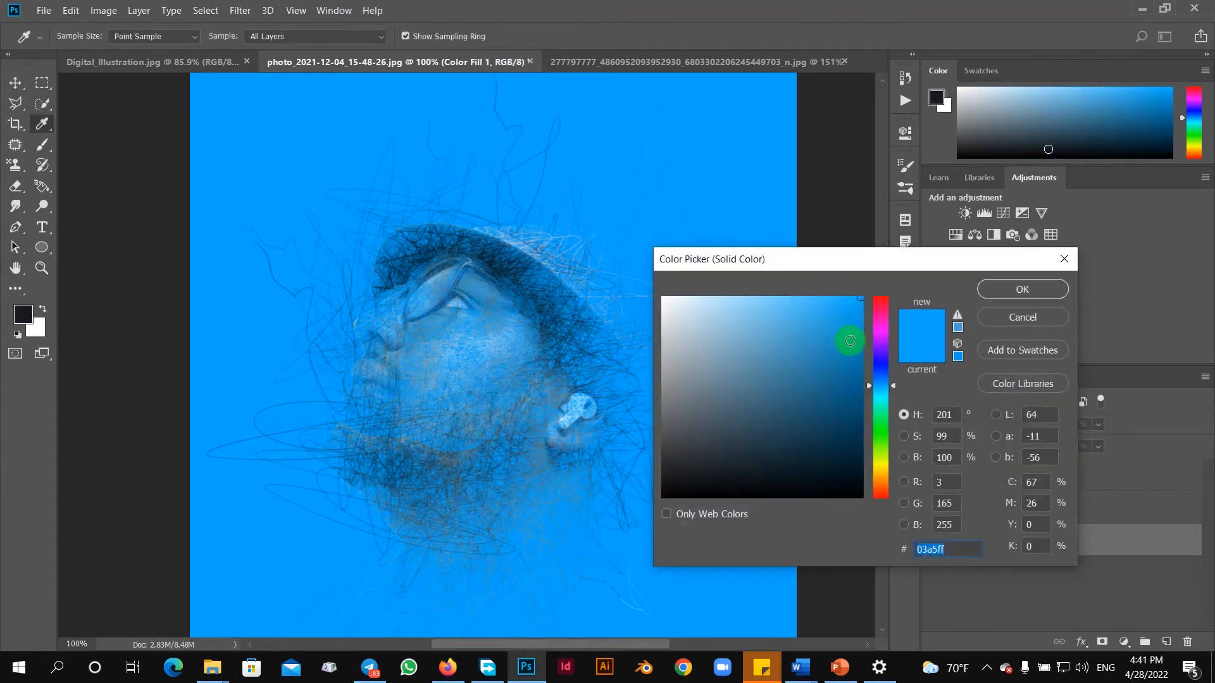
{"action": "left_click_drag", "start_coordinate": [883, 306], "coordinate": [883, 290]}
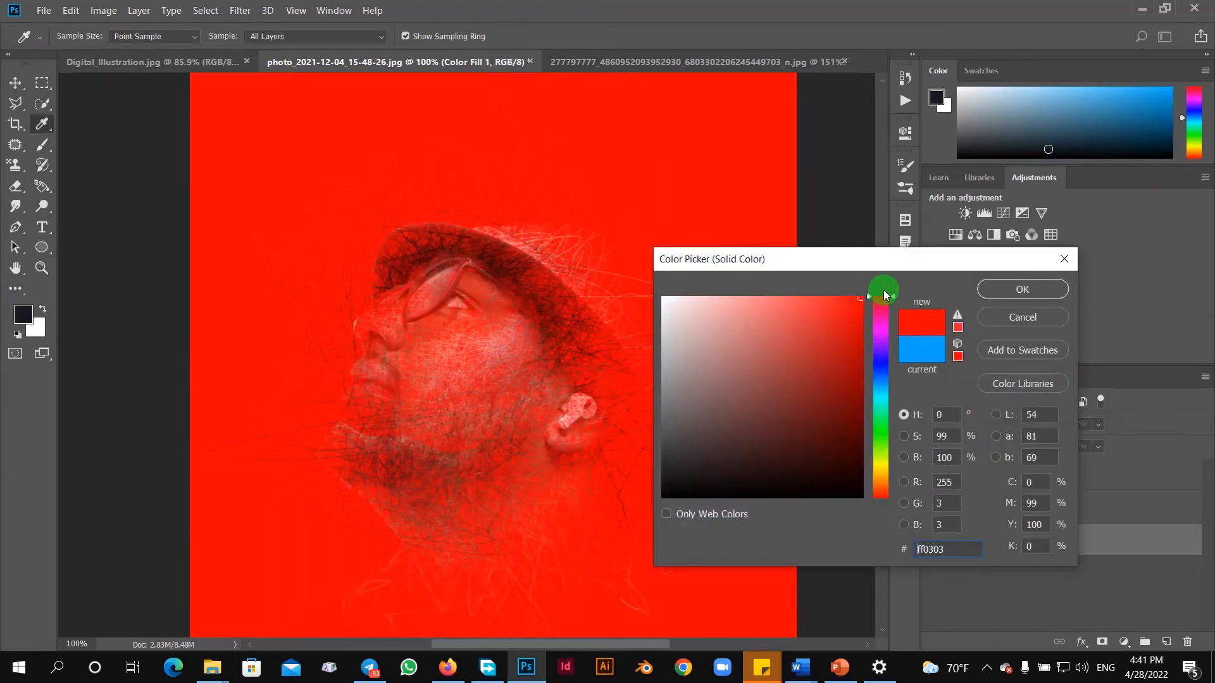
{"action": "left_click_drag", "start_coordinate": [882, 442], "coordinate": [883, 485]}
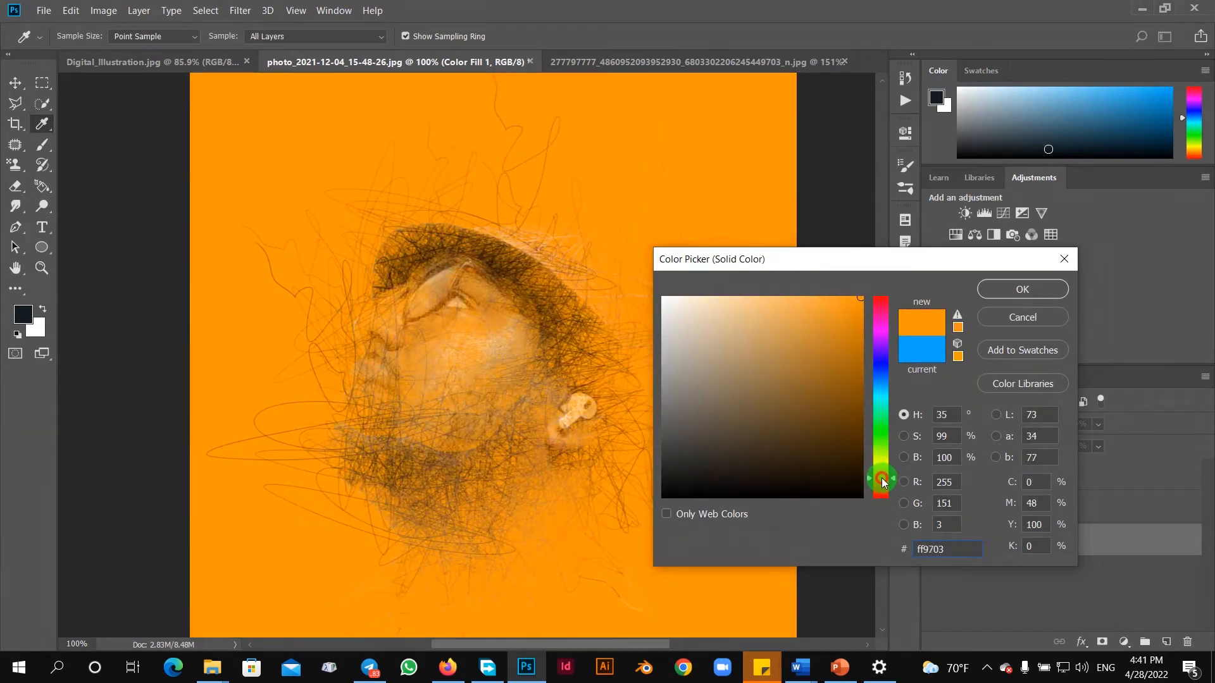
{"action": "left_click", "coordinate": [1007, 289]}
{"action": "key", "text": "b"}
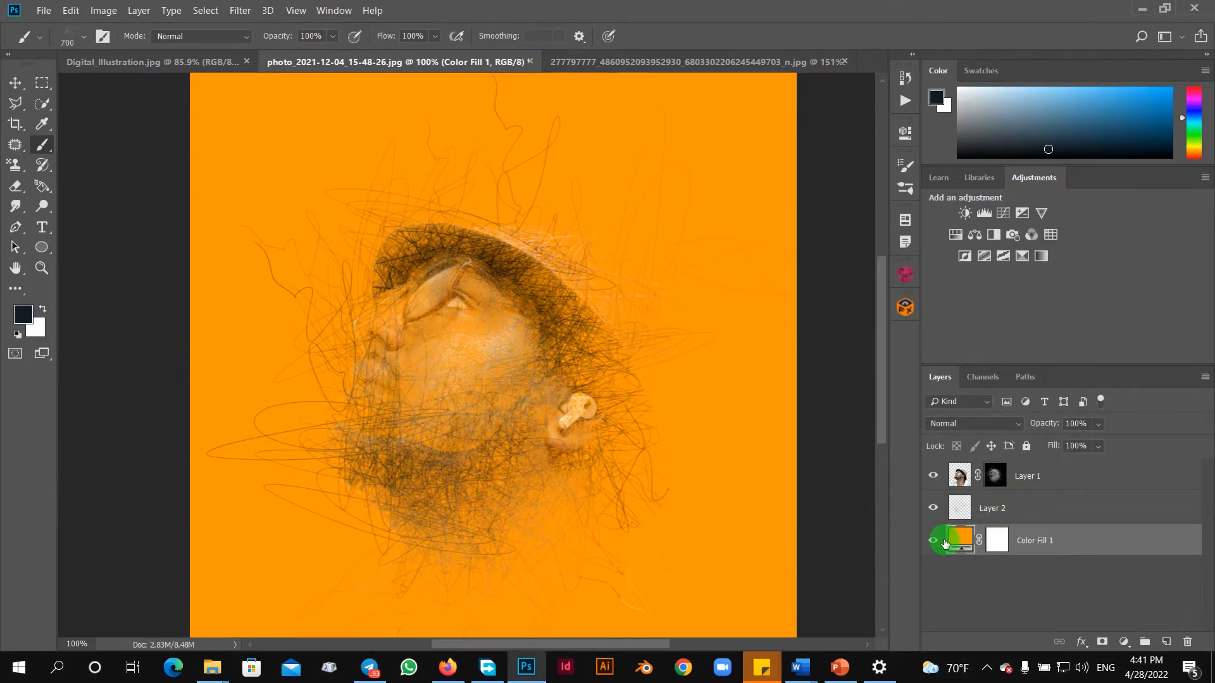
Stamp white scribbles on the Layer 1 mask over the beard and jawline to reveal more of them
{"action": "left_click", "coordinate": [995, 481]}
{"action": "left_click", "coordinate": [475, 479]}
{"action": "left_click", "coordinate": [438, 475]}
{"action": "left_click", "coordinate": [454, 461]}
{"action": "left_click", "coordinate": [451, 456]}
{"action": "left_click", "coordinate": [425, 450]}
{"action": "left_click", "coordinate": [412, 445]}
{"action": "left_click", "coordinate": [438, 443]}
{"action": "left_click", "coordinate": [410, 431]}
Brush white scribbles on the Layer 1 mask over the lips and from the hat's back edge across the face
{"action": "left_click", "coordinate": [362, 379]}
{"action": "left_click", "coordinate": [367, 382]}
{"action": "left_click", "coordinate": [376, 382]}
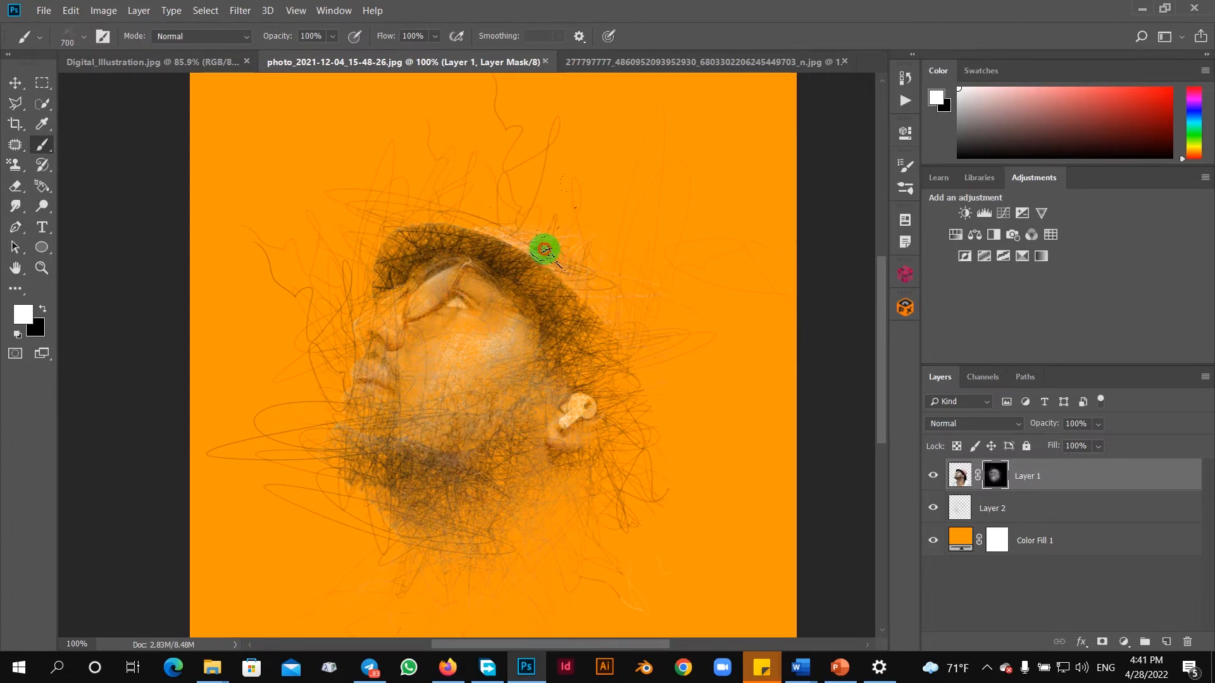
{"action": "mouse_move", "coordinate": [545, 248]}
{"action": "left_mouse_down"}
{"action": "mouse_move", "coordinate": [593, 292]}
{"action": "mouse_move", "coordinate": [561, 280]}
{"action": "mouse_move", "coordinate": [585, 298]}
{"action": "mouse_move", "coordinate": [586, 338]}
{"action": "mouse_move", "coordinate": [550, 404]}
{"action": "mouse_move", "coordinate": [577, 442]}
{"action": "mouse_move", "coordinate": [546, 448]}
{"action": "mouse_move", "coordinate": [503, 526]}
{"action": "mouse_move", "coordinate": [522, 545]}
{"action": "mouse_move", "coordinate": [371, 399]}
{"action": "mouse_move", "coordinate": [423, 338]}
{"action": "mouse_move", "coordinate": [412, 327]}
{"action": "mouse_move", "coordinate": [421, 318]}
{"action": "mouse_move", "coordinate": [403, 302]}
{"action": "mouse_move", "coordinate": [362, 331]}
{"action": "mouse_move", "coordinate": [389, 350]}
{"action": "mouse_move", "coordinate": [432, 349]}
{"action": "mouse_move", "coordinate": [412, 339]}
{"action": "mouse_move", "coordinate": [455, 320]}
{"action": "mouse_move", "coordinate": [460, 440]}
{"action": "left_mouse_up"}
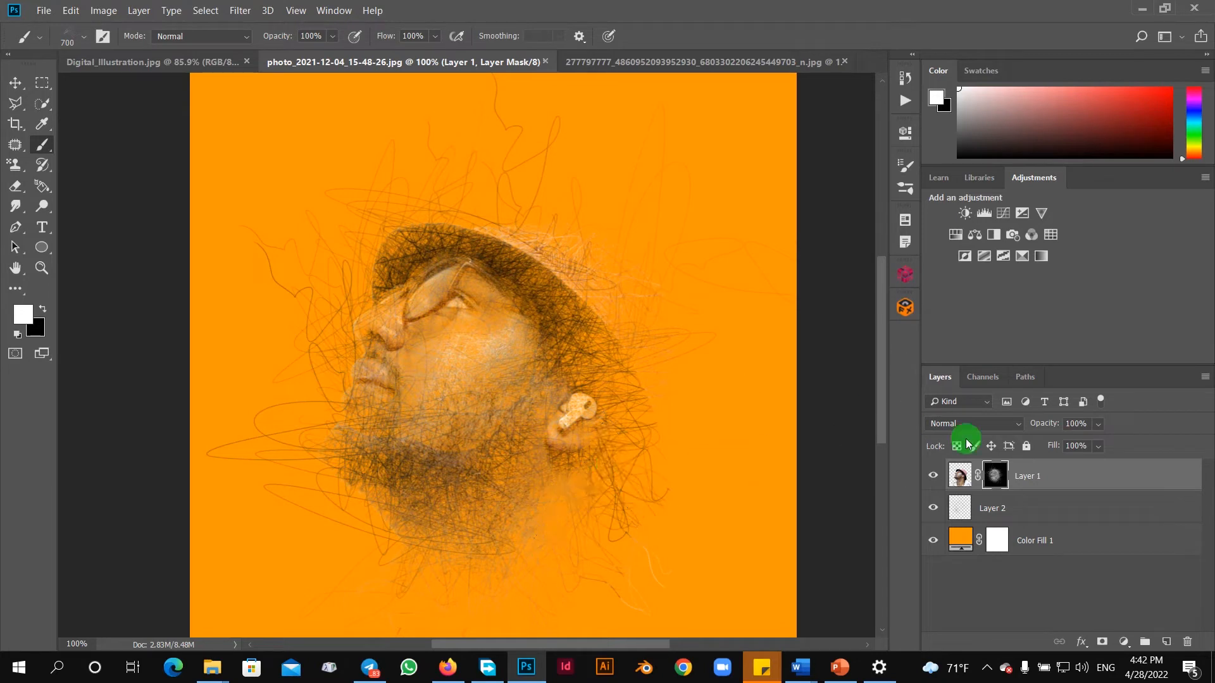
Hide and show Layer 2 to compare the portrait with and without its extra scribbles
{"action": "left_click", "coordinate": [934, 509]}
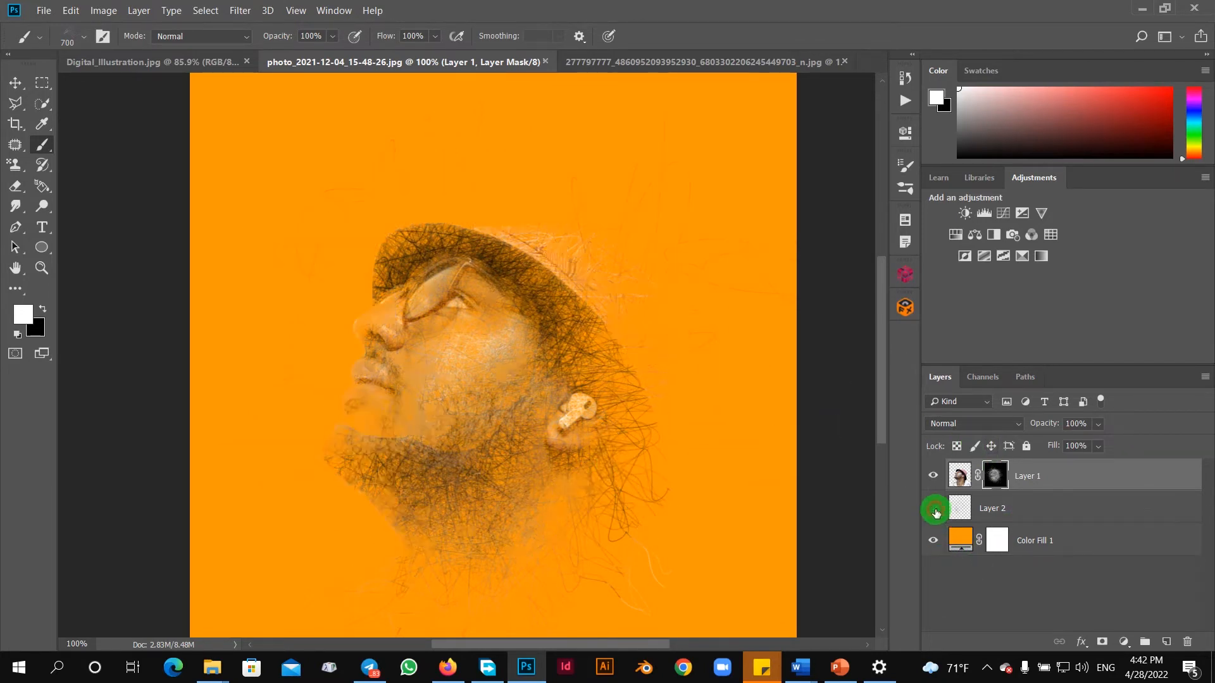
{"action": "left_click", "coordinate": [948, 474]}
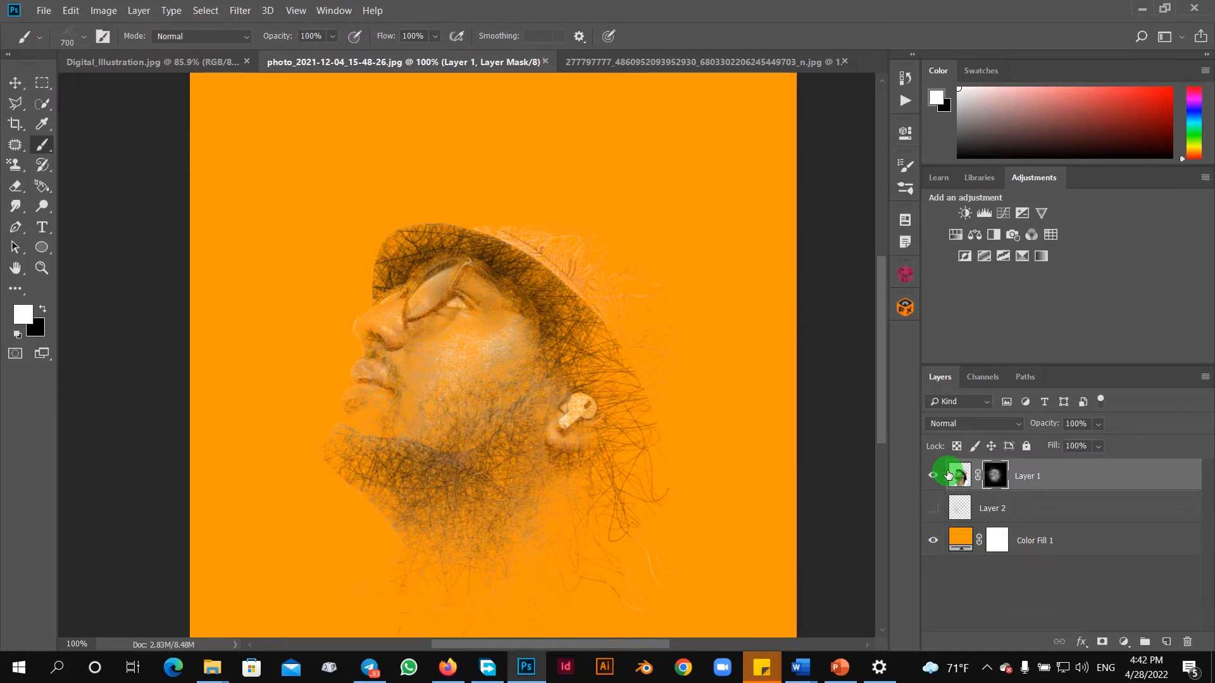
{"action": "left_click", "coordinate": [942, 514]}
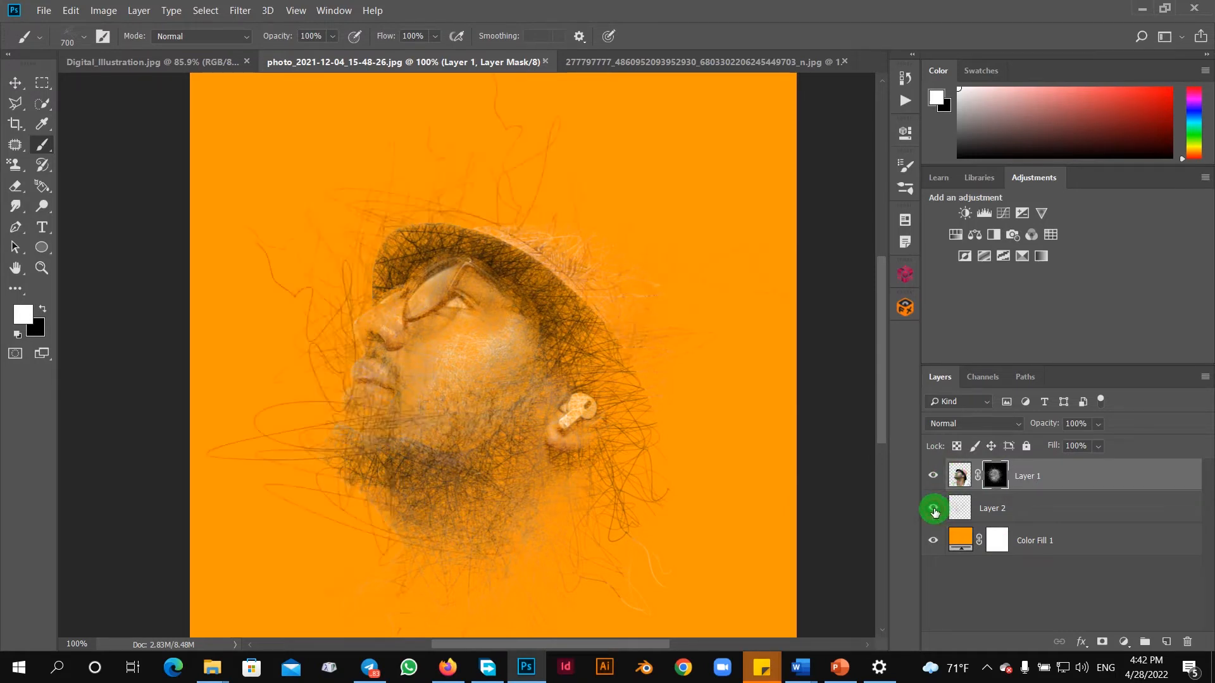
Brush dark scribbles on Layer 2 behind the ear and around the hat and the back of the head
{"action": "left_click", "coordinate": [967, 510]}
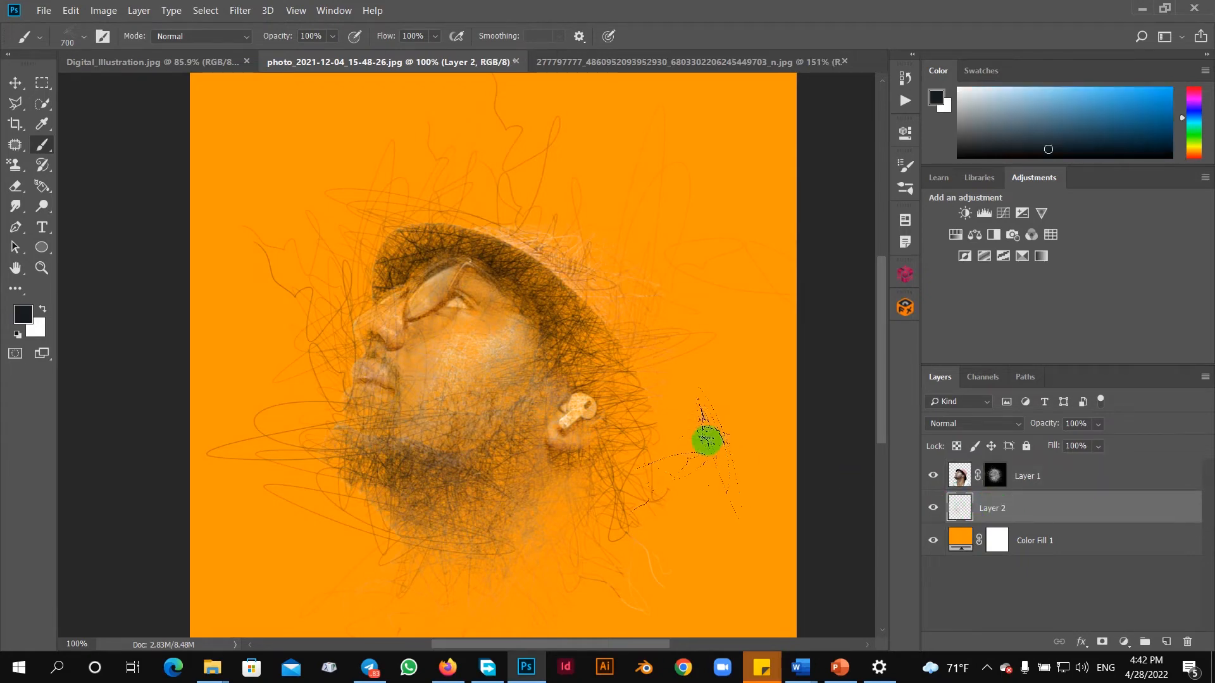
{"action": "left_click", "coordinate": [664, 434]}
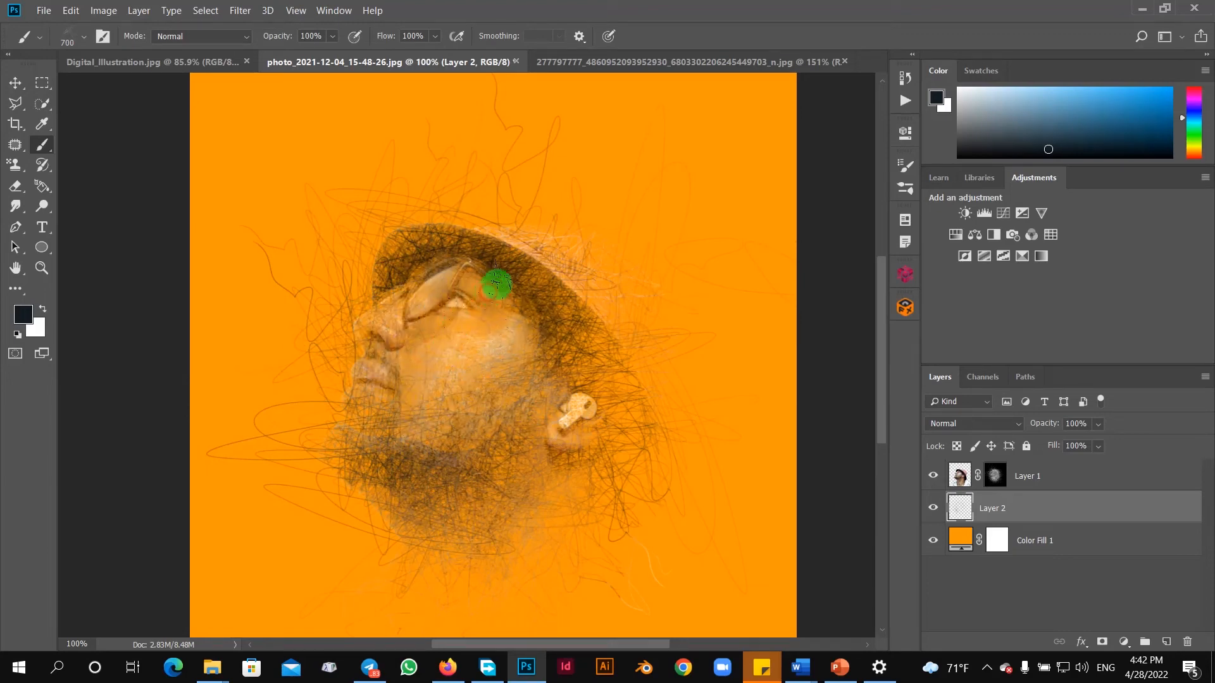
{"action": "left_click_drag", "start_coordinate": [578, 280], "coordinate": [602, 299]}
{"action": "mouse_move", "coordinate": [605, 354]}
{"action": "left_mouse_down"}
{"action": "mouse_move", "coordinate": [624, 291]}
{"action": "mouse_move", "coordinate": [637, 393]}
{"action": "mouse_move", "coordinate": [577, 417]}
{"action": "mouse_move", "coordinate": [537, 505]}
{"action": "mouse_move", "coordinate": [518, 491]}
{"action": "mouse_move", "coordinate": [539, 467]}
{"action": "mouse_move", "coordinate": [510, 442]}
{"action": "mouse_move", "coordinate": [518, 400]}
{"action": "left_mouse_up"}
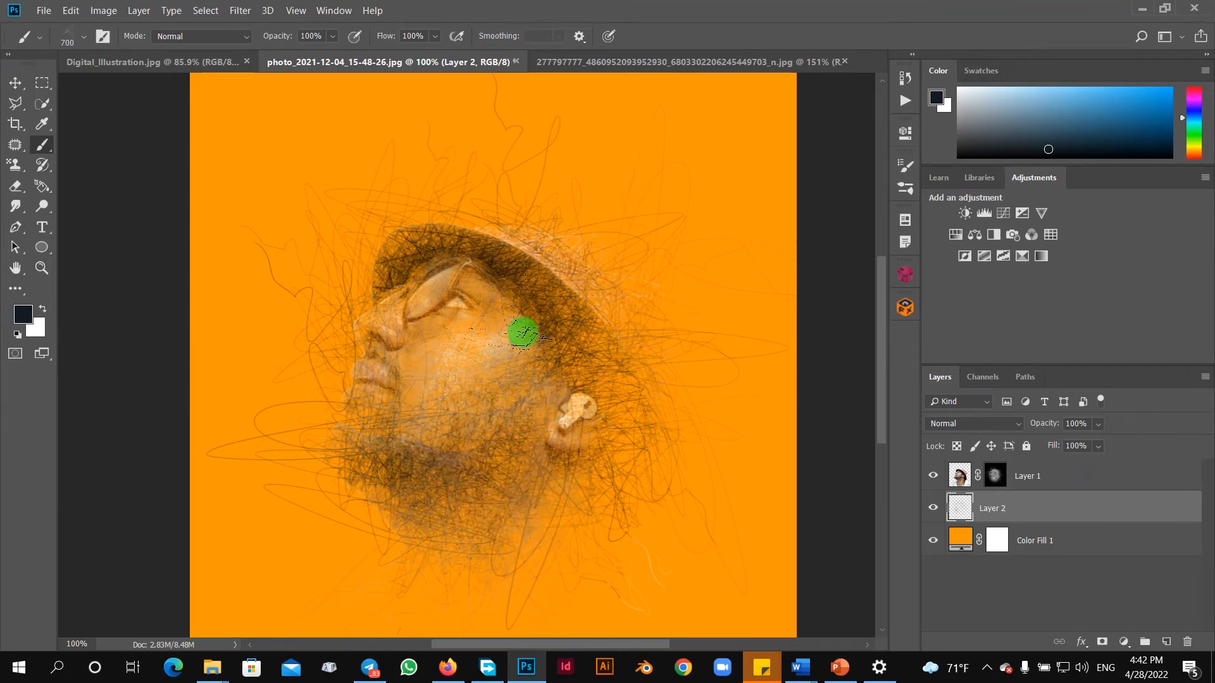
Check the reference artwork document, and stamp dark scribbles on the portrait's Layer 2 over the chin and beard
{"action": "left_click", "coordinate": [652, 62]}
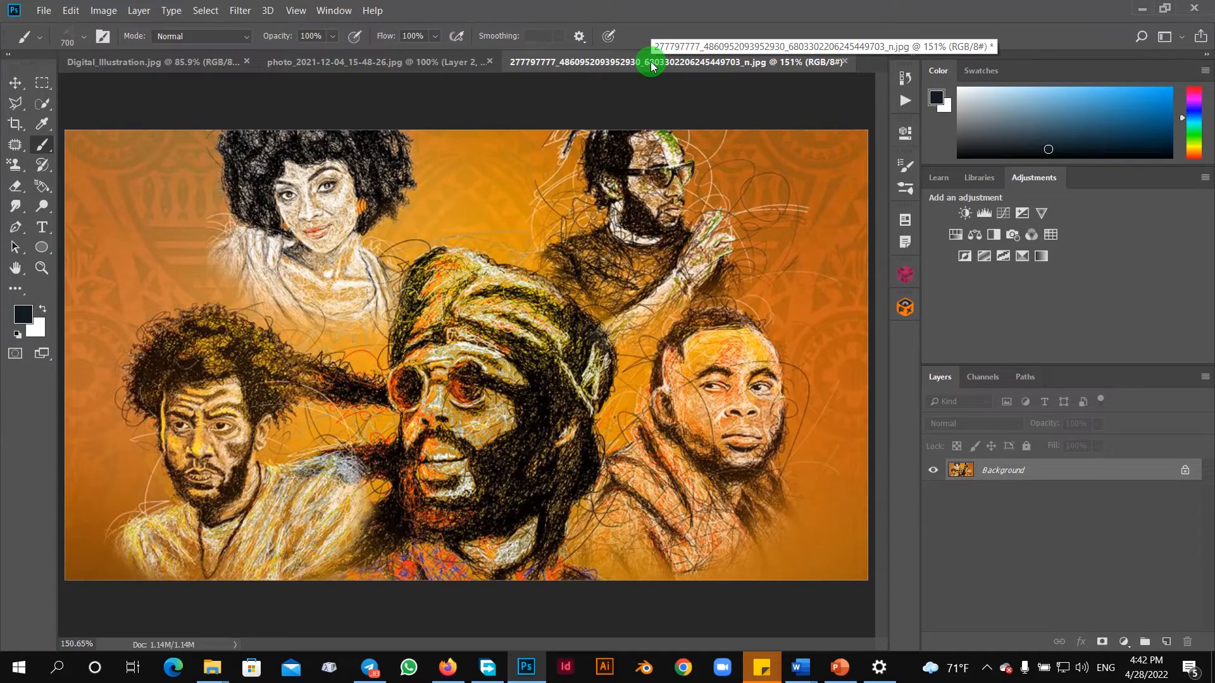
{"action": "left_click", "coordinate": [437, 65]}
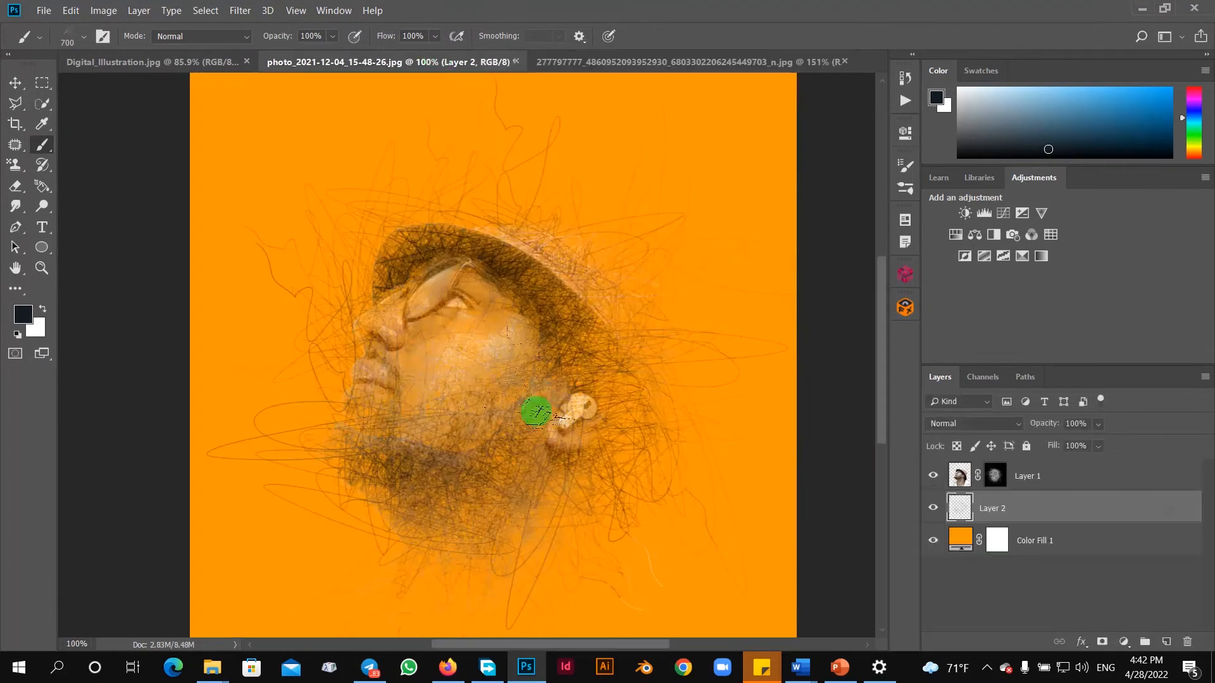
{"action": "left_click", "coordinate": [449, 456]}
{"action": "left_click", "coordinate": [446, 466]}
{"action": "left_click", "coordinate": [427, 470]}
{"action": "left_click", "coordinate": [461, 479]}
{"action": "left_click", "coordinate": [440, 473]}
{"action": "left_click", "coordinate": [386, 455]}
{"action": "left_click", "coordinate": [434, 461]}
Stamp dark scribbles on Layer 2 along the jaw below the ear and the upper neck
{"action": "left_click", "coordinate": [503, 437]}
{"action": "left_click", "coordinate": [528, 435]}
{"action": "left_click", "coordinate": [560, 434]}
{"action": "left_click", "coordinate": [528, 458]}
{"action": "left_click", "coordinate": [534, 468]}
{"action": "left_click", "coordinate": [531, 458]}
{"action": "left_click", "coordinate": [521, 461]}
{"action": "left_click", "coordinate": [507, 468]}
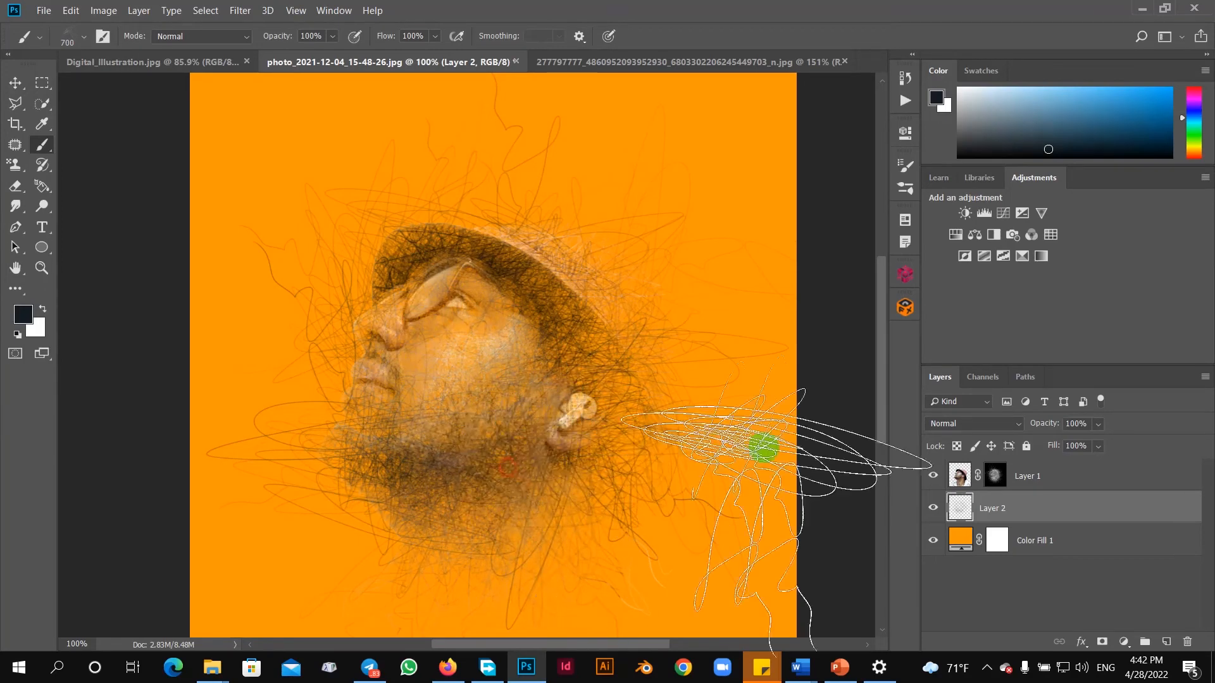
Stamp white scribbles on the Layer 1 mask over the lower beard
{"action": "left_click", "coordinate": [994, 476]}
{"action": "key", "text": "x"}
{"action": "left_click", "coordinate": [444, 488]}
{"action": "left_click", "coordinate": [388, 500]}
{"action": "left_click", "coordinate": [426, 507]}
Reveal the chin and lower lip with white scribbles on the Layer 1 mask, reducing the brush to 175 px for the last one
{"action": "left_click", "coordinate": [379, 438]}
{"action": "left_click", "coordinate": [377, 415]}
{"action": "left_click", "coordinate": [367, 406]}
{"action": "left_click", "coordinate": [365, 395]}
{"action": "left_click", "coordinate": [379, 396]}
{"action": "key", "text": "bracketleft"}
{"action": "key", "text": "bracketleft"}
{"action": "key", "text": "bracketleft"}
{"action": "left_click", "coordinate": [374, 398]}
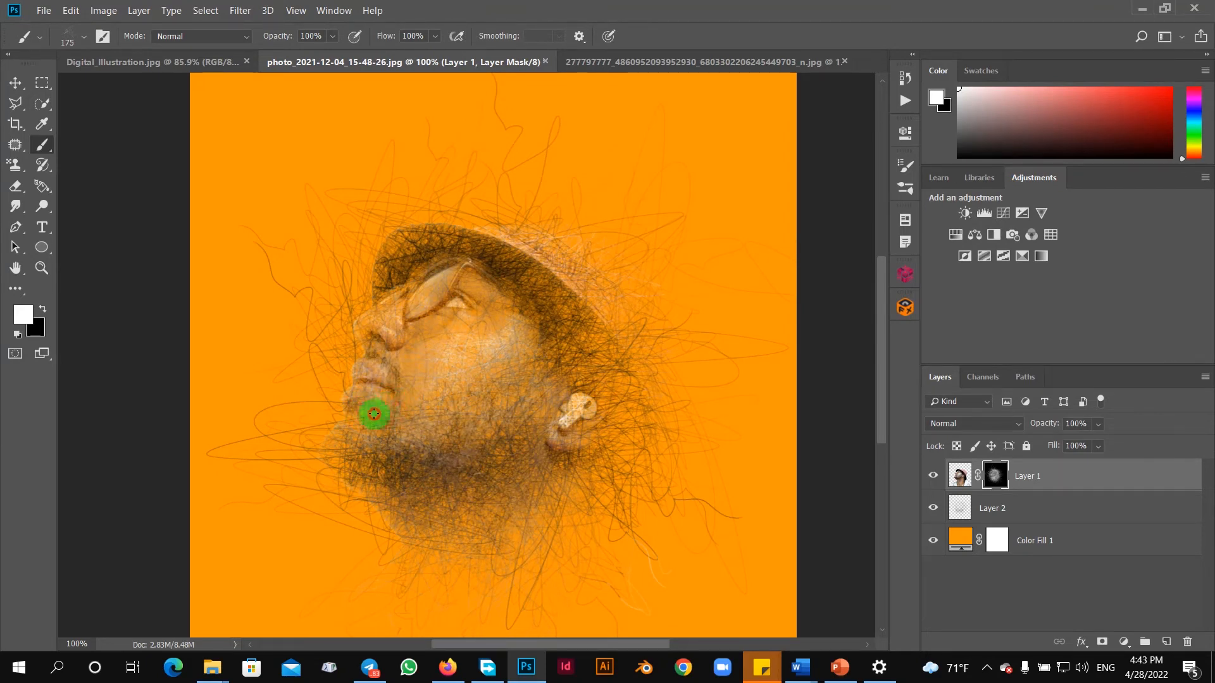
Compare the portrait with the reference artwork and review the Color Fill 1, Layer 2 and Layer 1 mask layers
{"action": "left_click", "coordinate": [972, 543]}
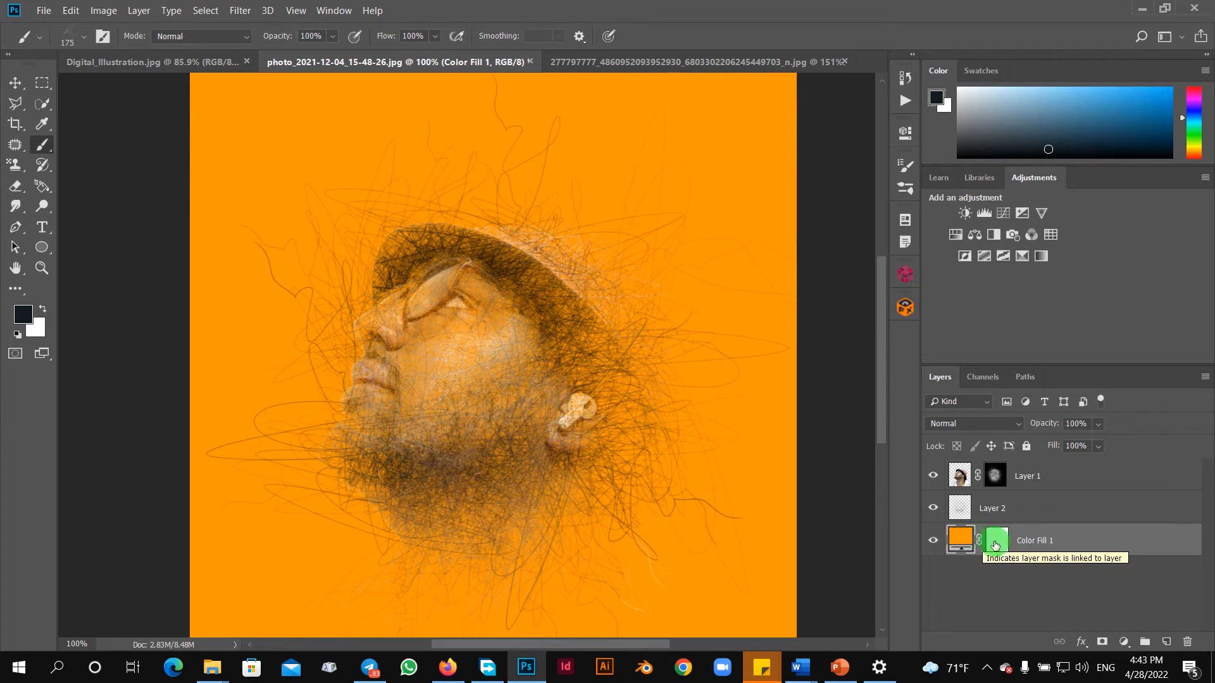
{"action": "left_click", "coordinate": [654, 60]}
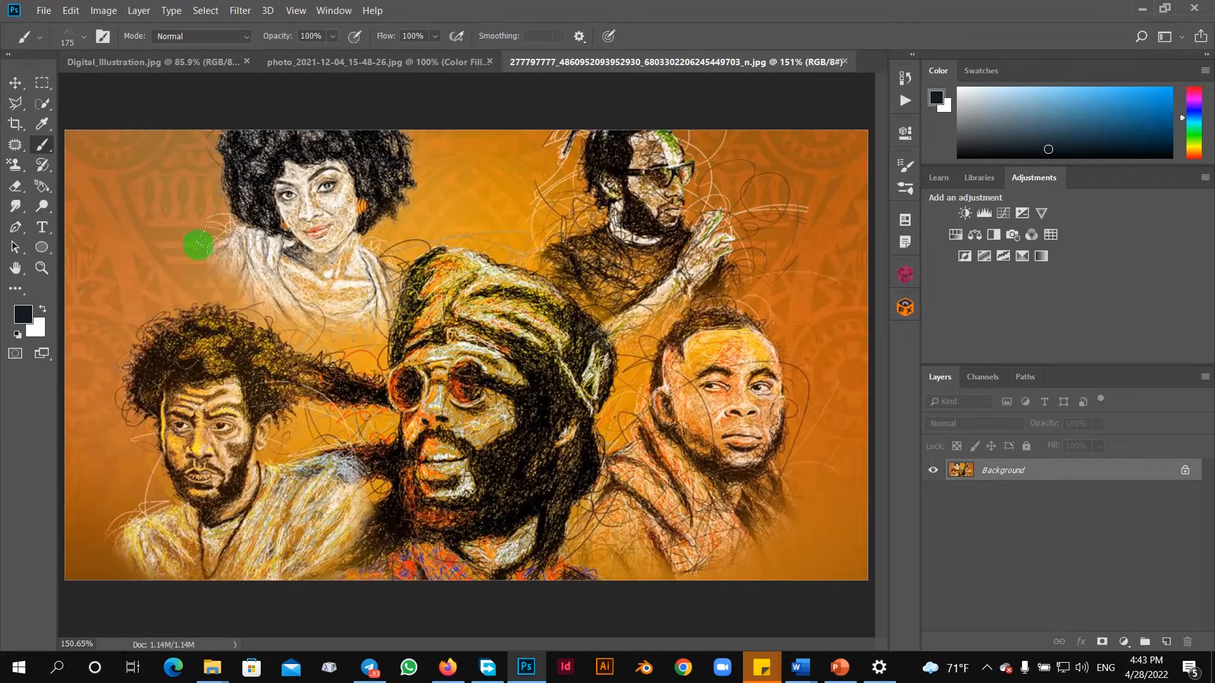
{"action": "left_click", "coordinate": [401, 61]}
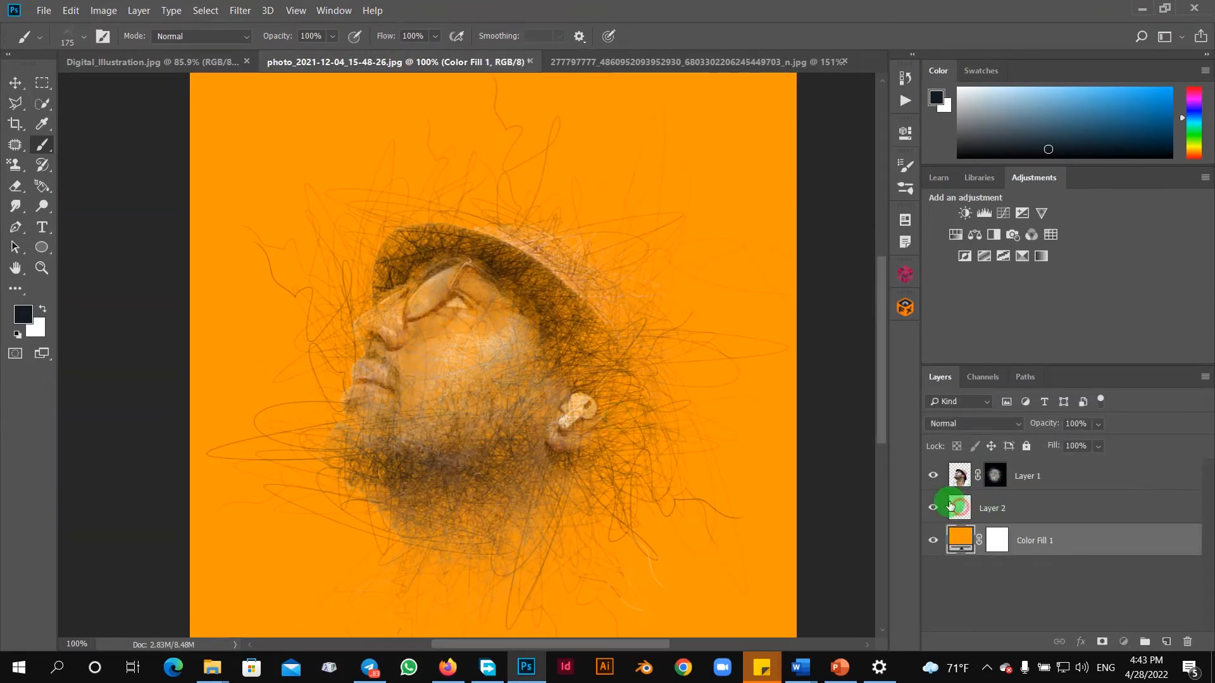
{"action": "left_click", "coordinate": [956, 506]}
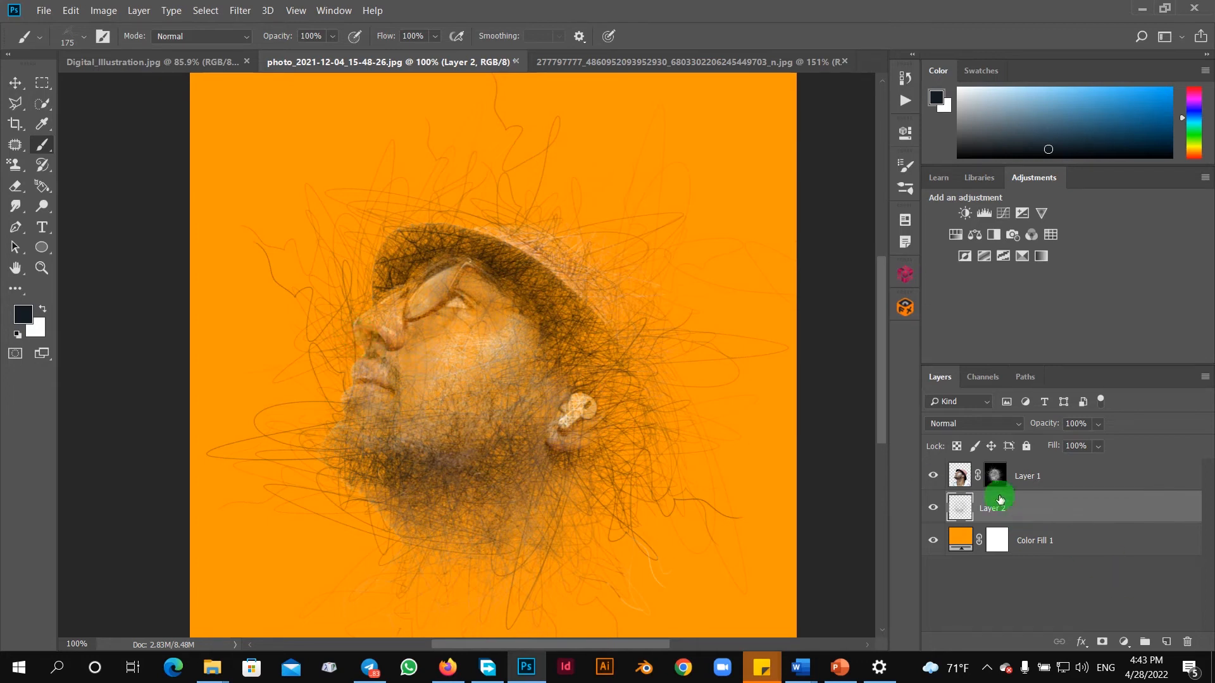
{"action": "left_click", "coordinate": [994, 475]}
{"action": "key", "text": "x"}
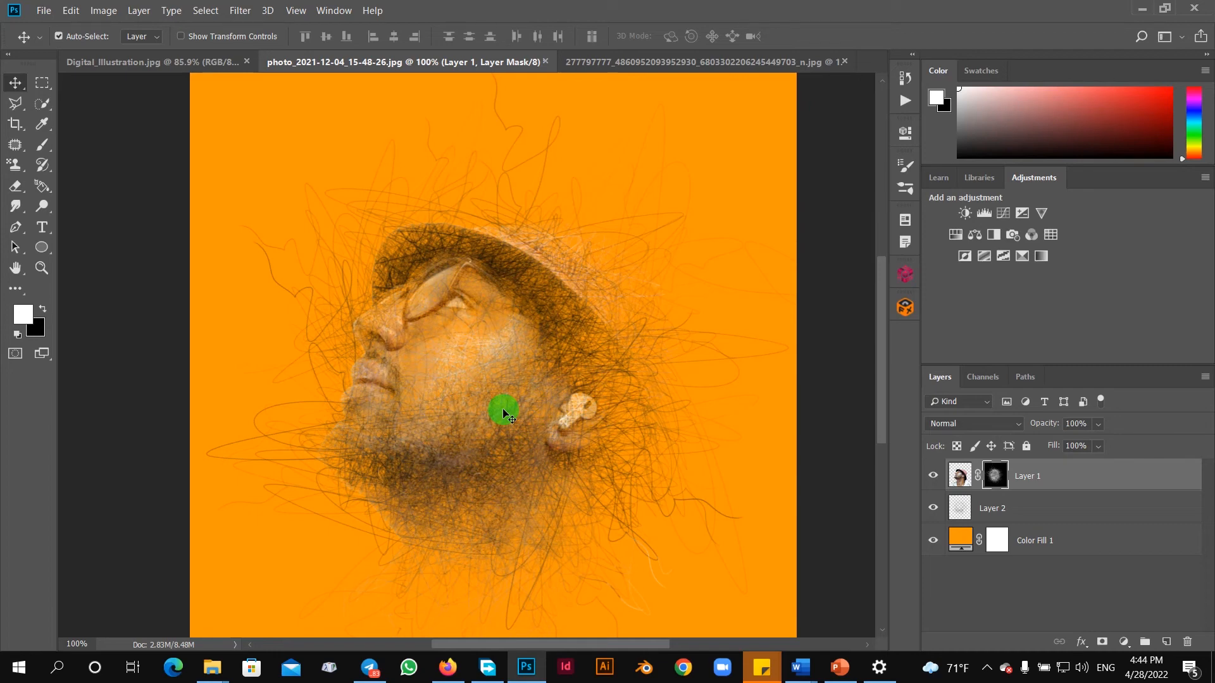
{"action": "left_click", "coordinate": [986, 668]}
{"action": "left_click", "coordinate": [1016, 636]}
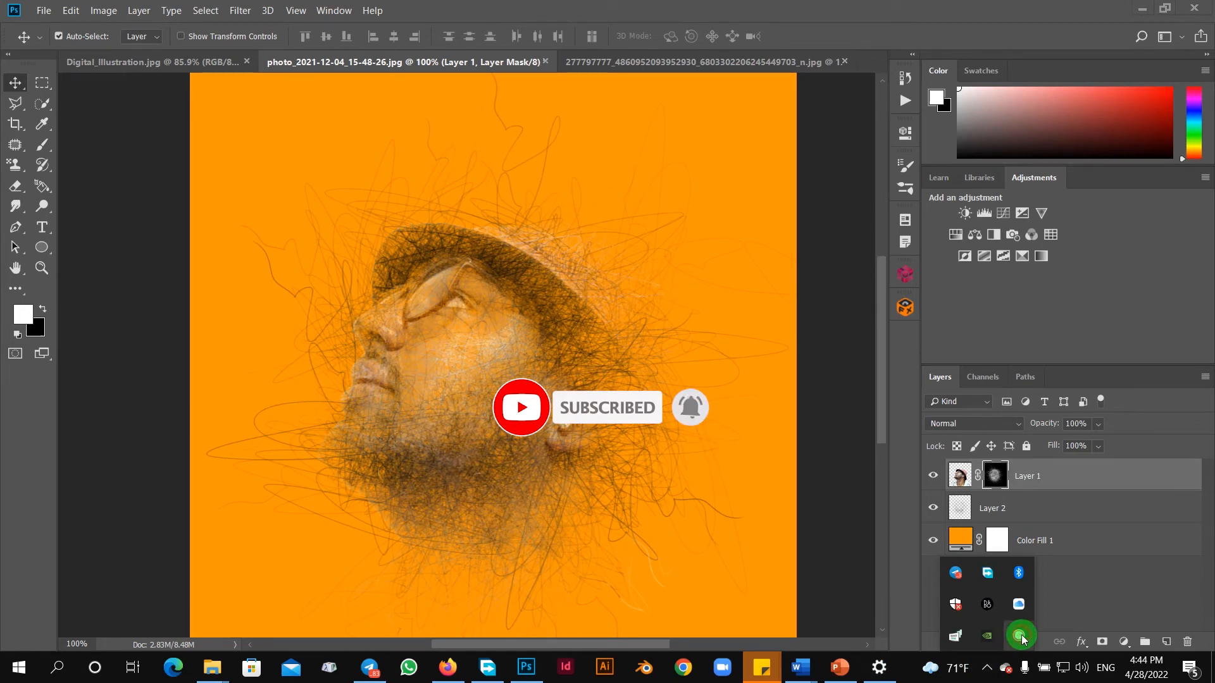
{"action": "left_click", "coordinate": [1021, 639]}
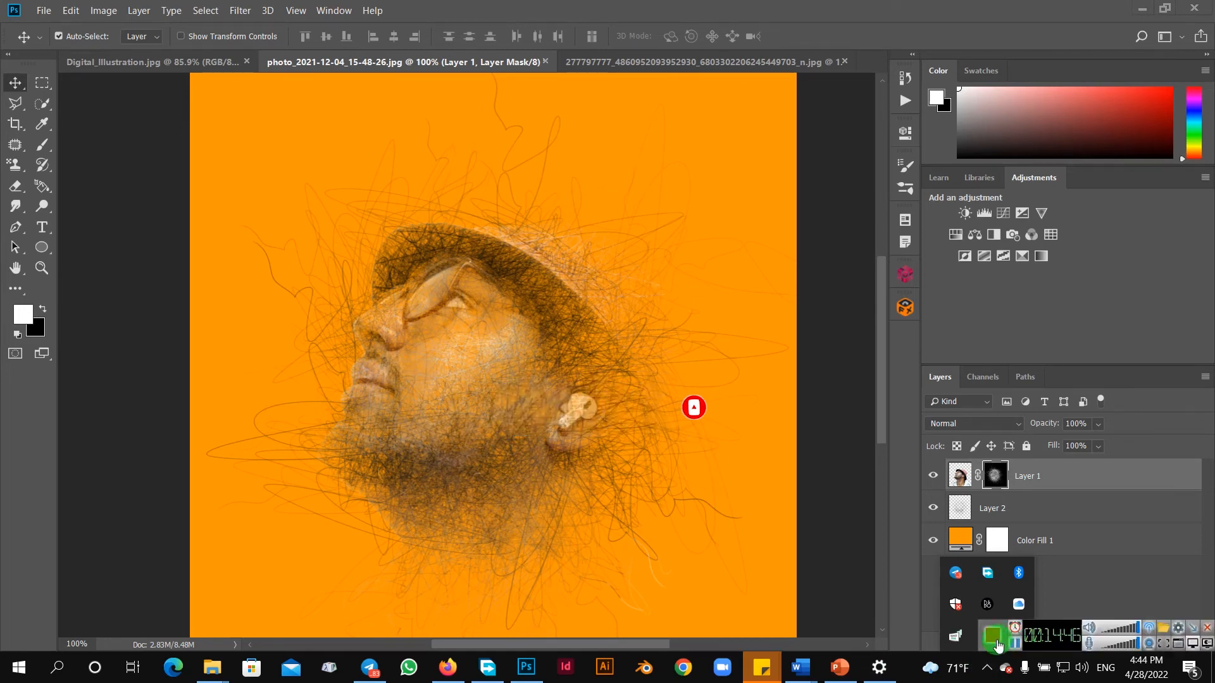